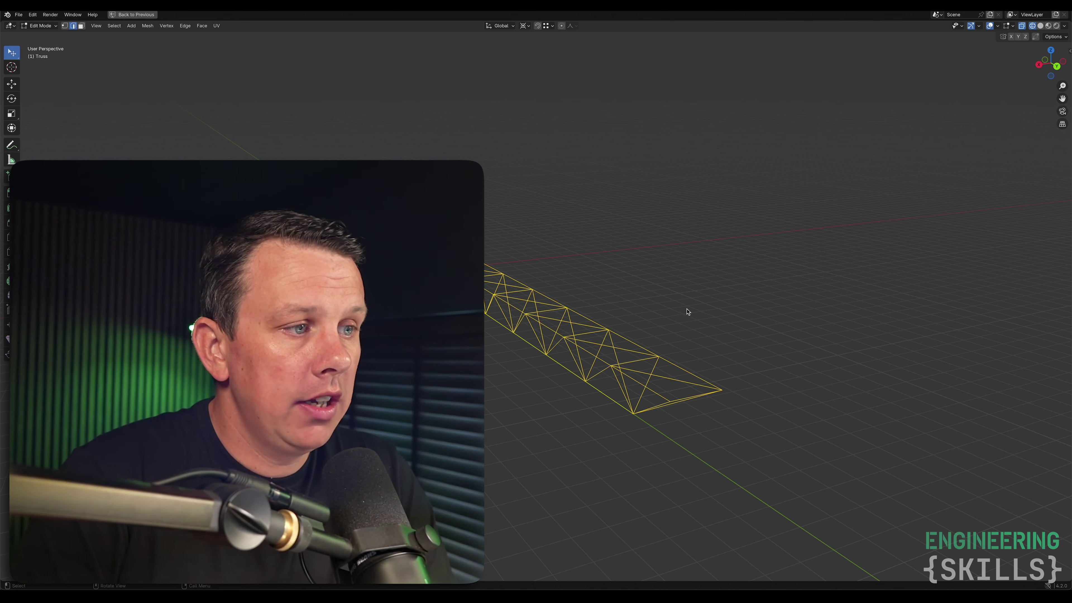
- Orbit and zoom around the truss, then tile Blender on the left half beside the Jupyter notebook
{"action": "middle_click_drag", "start_coordinate": [691, 299], "coordinate": [727, 282]}
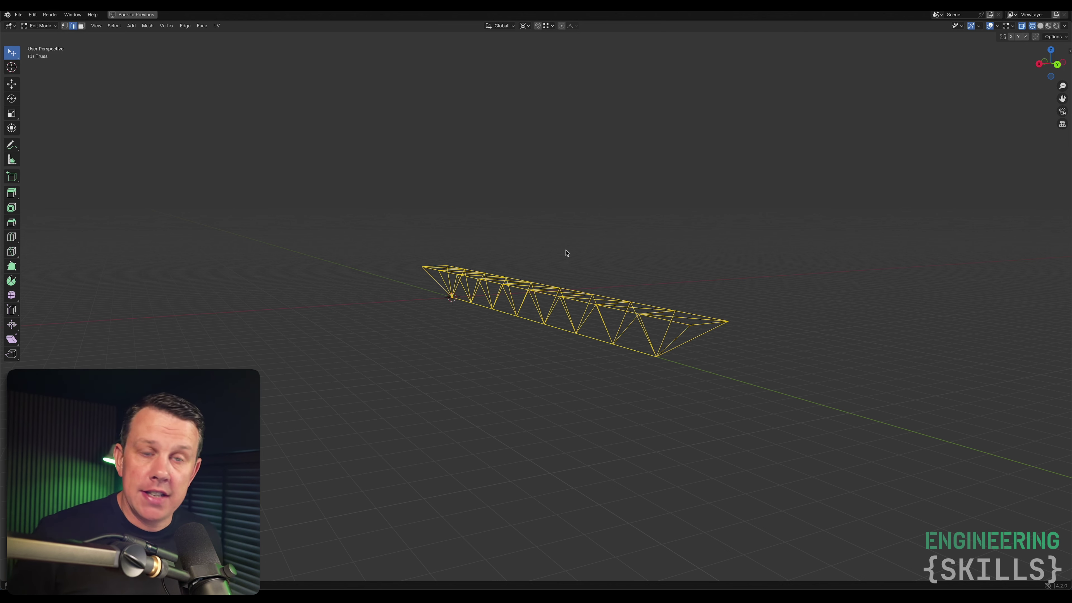
{"action": "middle_click_drag", "start_coordinate": [566, 252], "coordinate": [685, 301]}
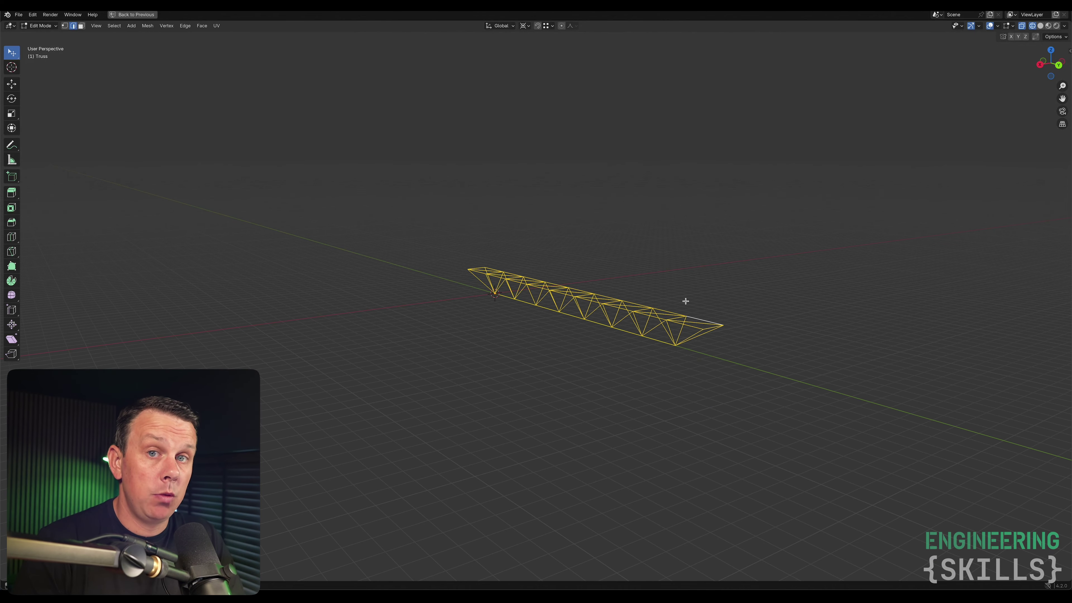
{"action": "scroll", "coordinate": [714, 294], "scroll_direction": "up", "scroll_amount": 2}
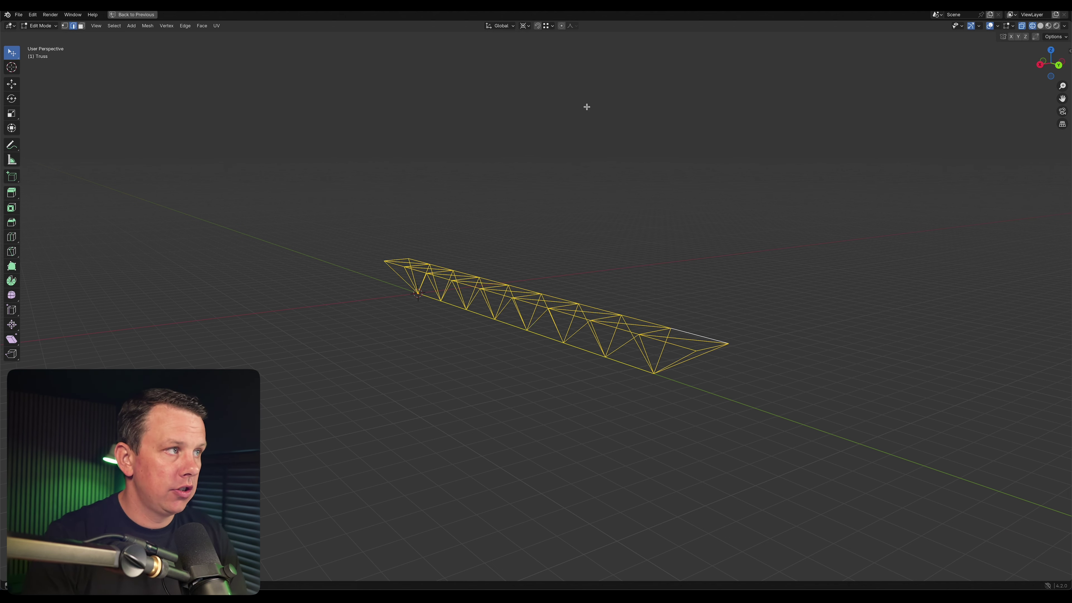
{"action": "key", "text": "ctrl+alt+Left"}
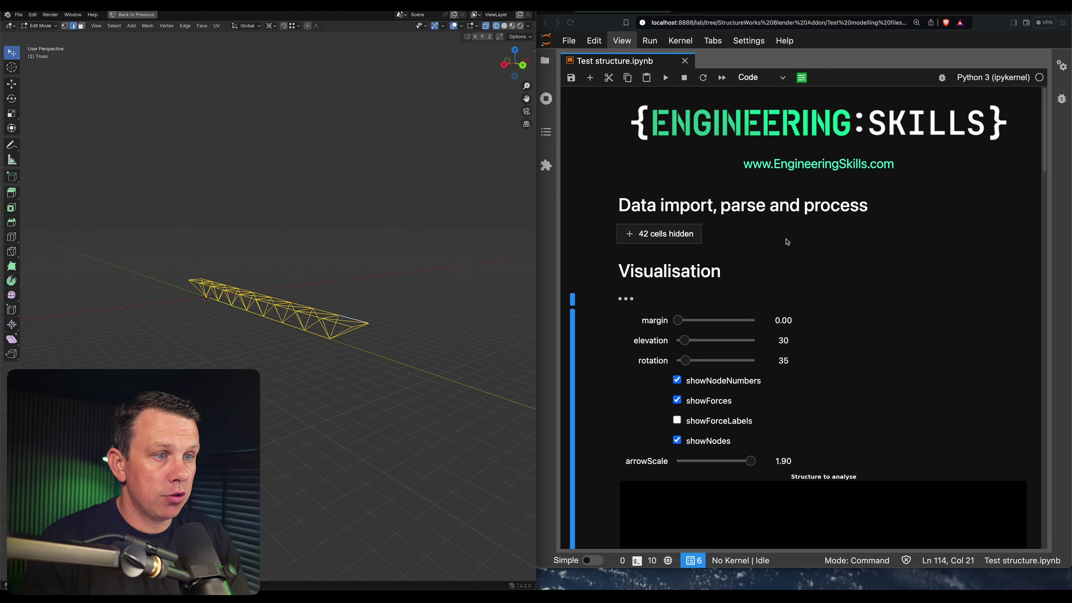
- Preview the notebook's Structure to analyse plot, deselect the truss and show the StructureWorks sidebar
{"action": "scroll", "coordinate": [805, 316], "scroll_direction": "down", "scroll_amount": 4}
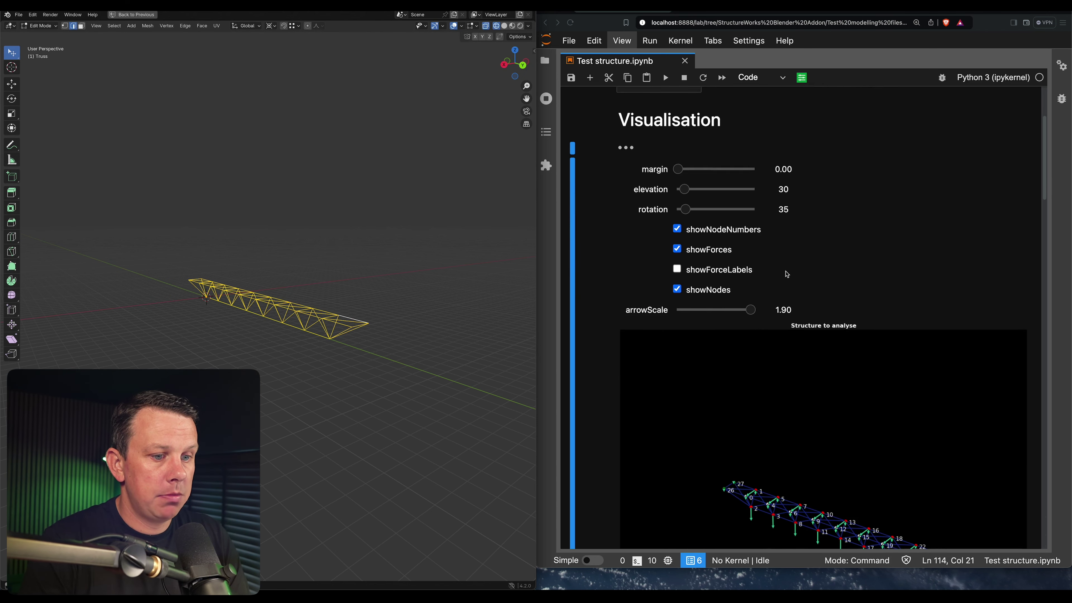
{"action": "scroll", "coordinate": [788, 272], "scroll_direction": "up", "scroll_amount": 3}
{"action": "scroll", "coordinate": [773, 265], "scroll_direction": "up", "scroll_amount": 1}
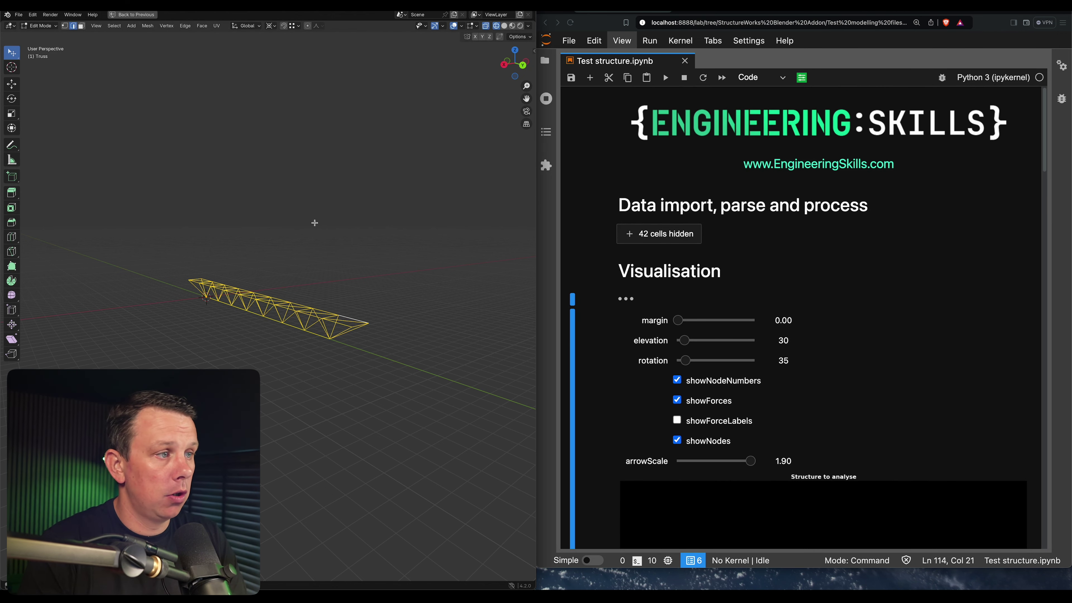
{"action": "left_click", "coordinate": [363, 191]}
{"action": "key", "text": "n"}
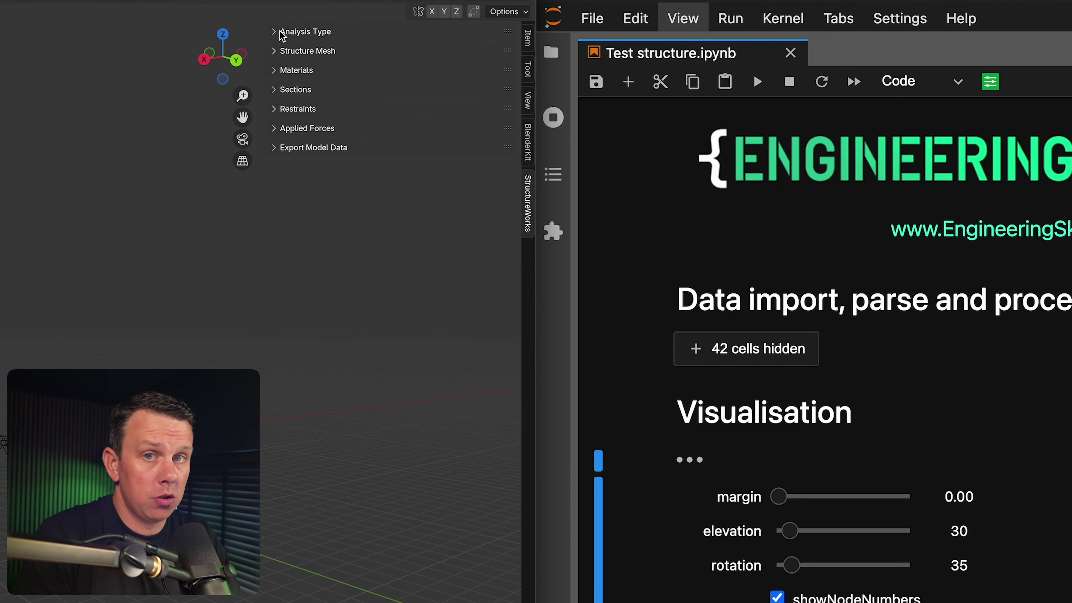
- Expand the Analysis Type panel, with 3D Truss set, and then the Structure Mesh panel
{"action": "left_click", "coordinate": [280, 33]}
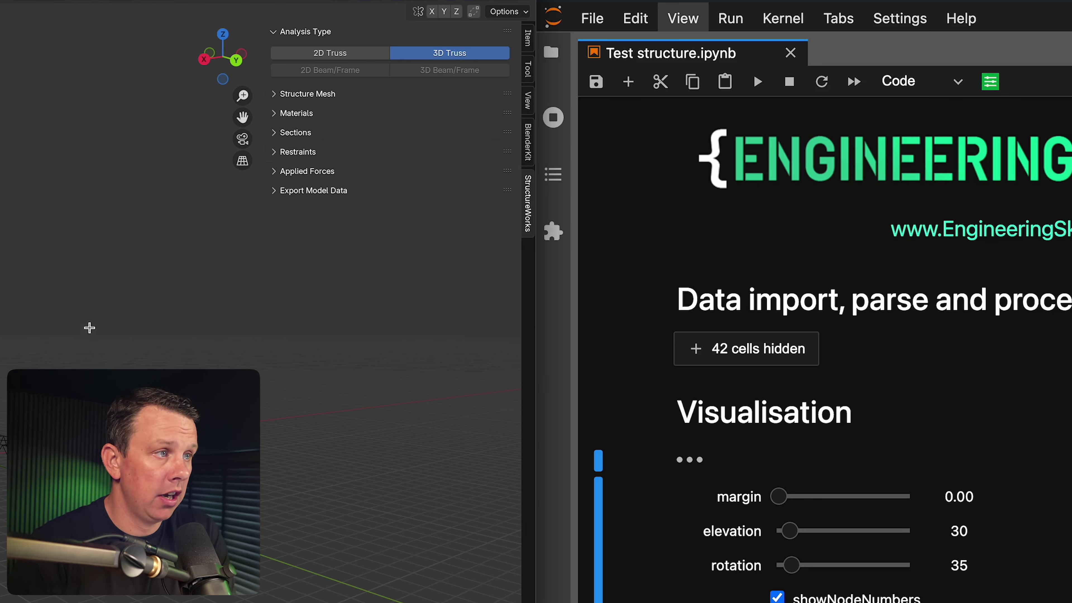
{"action": "left_click", "coordinate": [275, 95]}
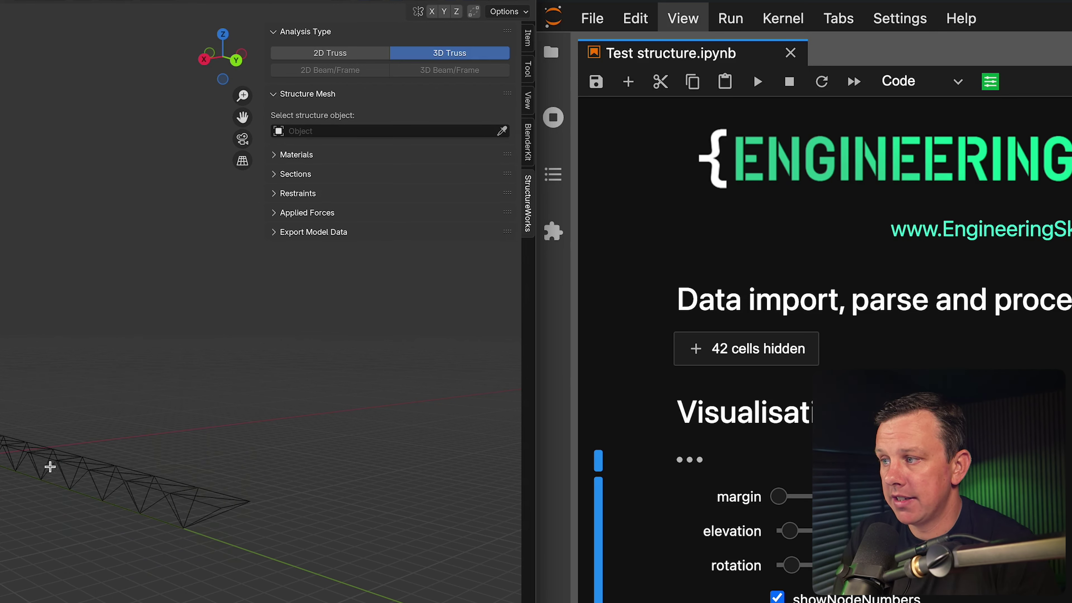
- In Object Mode, pick the Truss object as the structure mesh with the eyedropper
{"action": "key", "text": "Tab"}
{"action": "scroll", "coordinate": [58, 459], "scroll_direction": "up", "scroll_amount": 3}
{"action": "left_click", "coordinate": [503, 128]}
{"action": "left_click", "coordinate": [247, 514]}
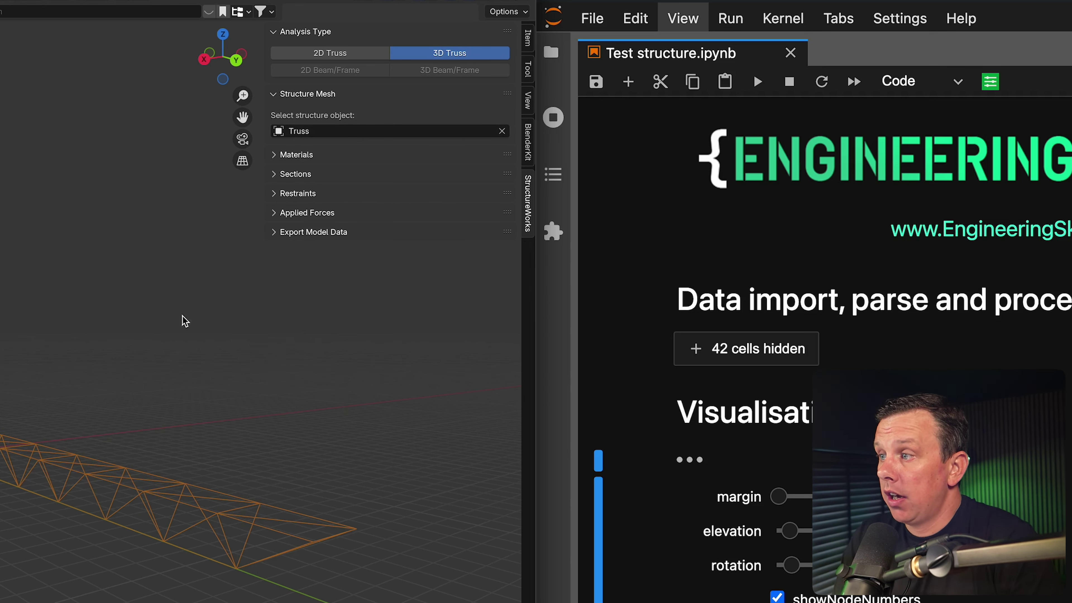
- Review the Truss node coordinates and element connectivity tables, then fold Structure Mesh away
{"action": "left_click", "coordinate": [51, 469]}
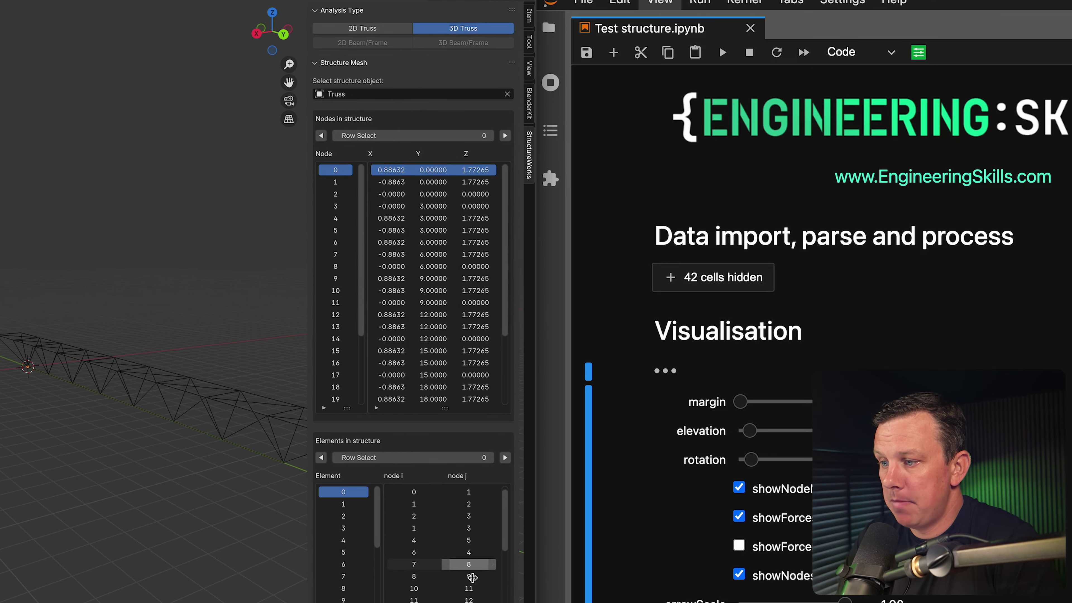
{"action": "scroll", "coordinate": [433, 549], "scroll_direction": "down", "scroll_amount": 10}
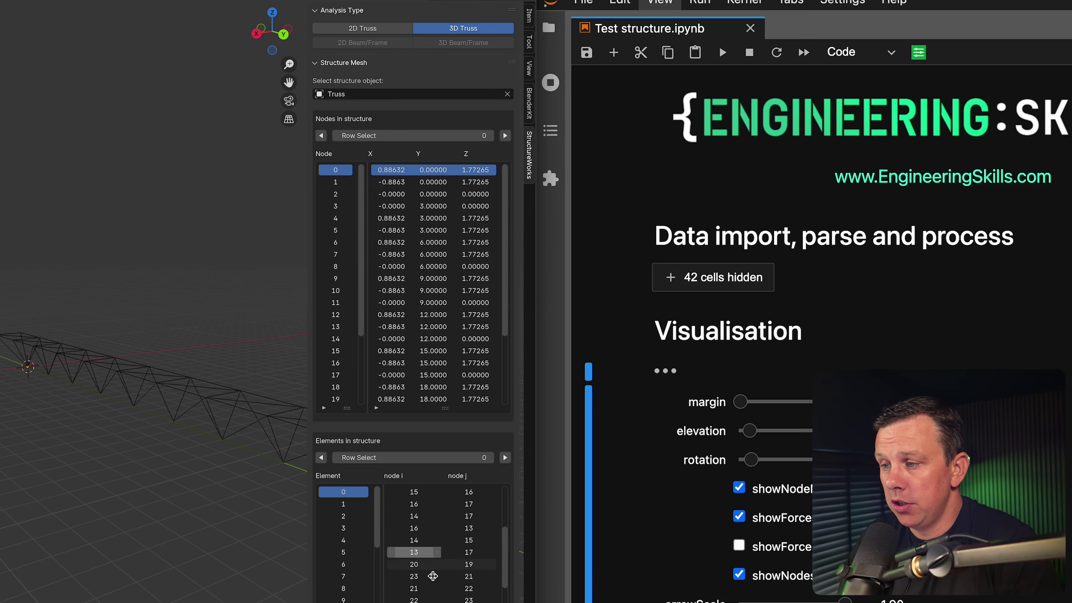
{"action": "scroll", "coordinate": [433, 576], "scroll_direction": "up", "scroll_amount": 10}
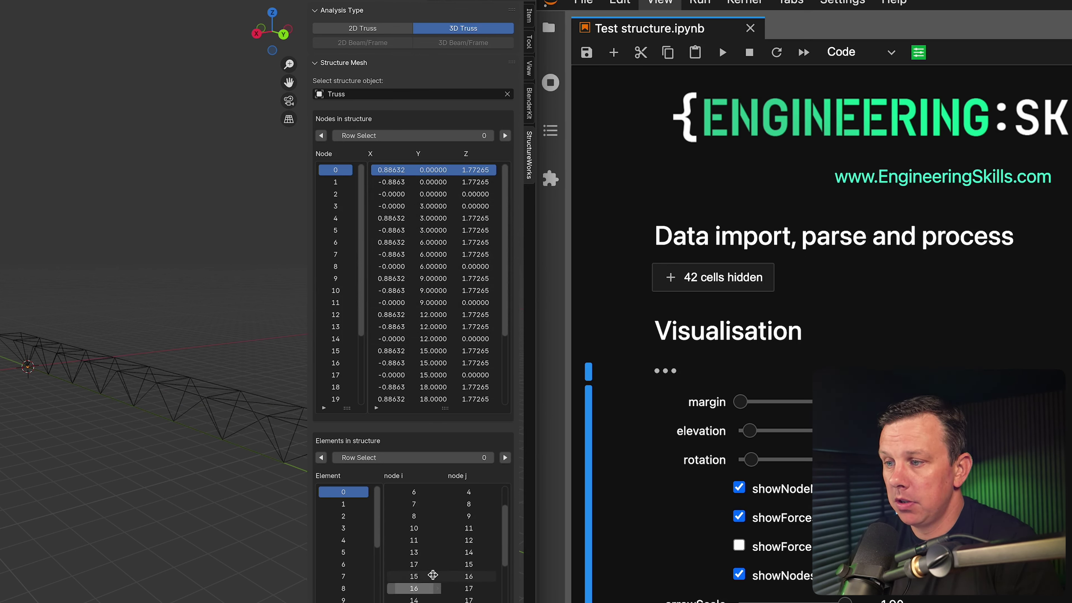
{"action": "scroll", "coordinate": [433, 575], "scroll_direction": "up", "scroll_amount": 1}
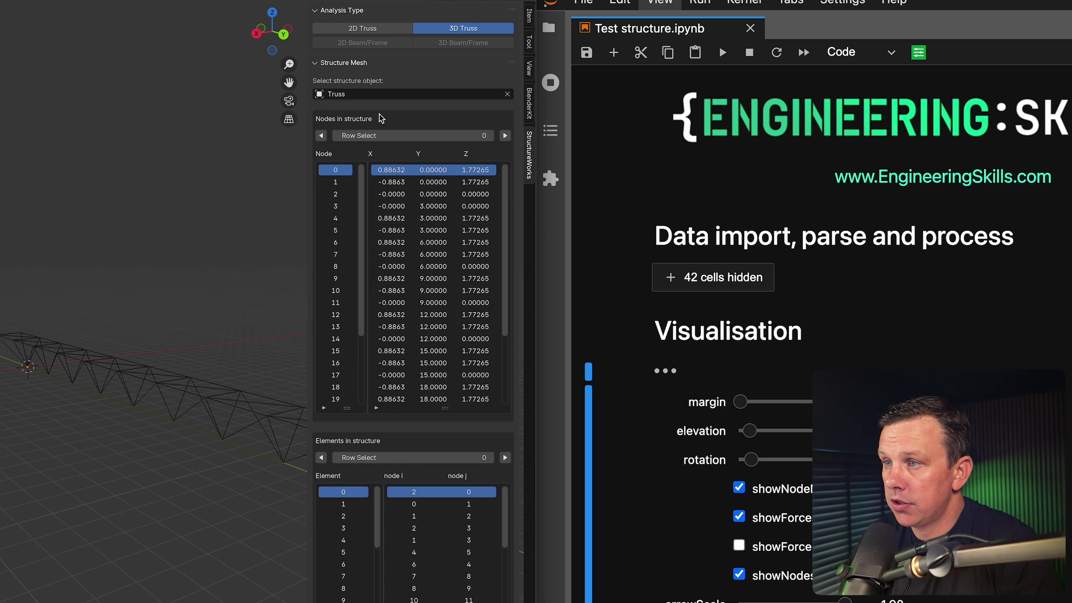
{"action": "left_click_drag", "start_coordinate": [472, 135], "coordinate": [482, 136]}
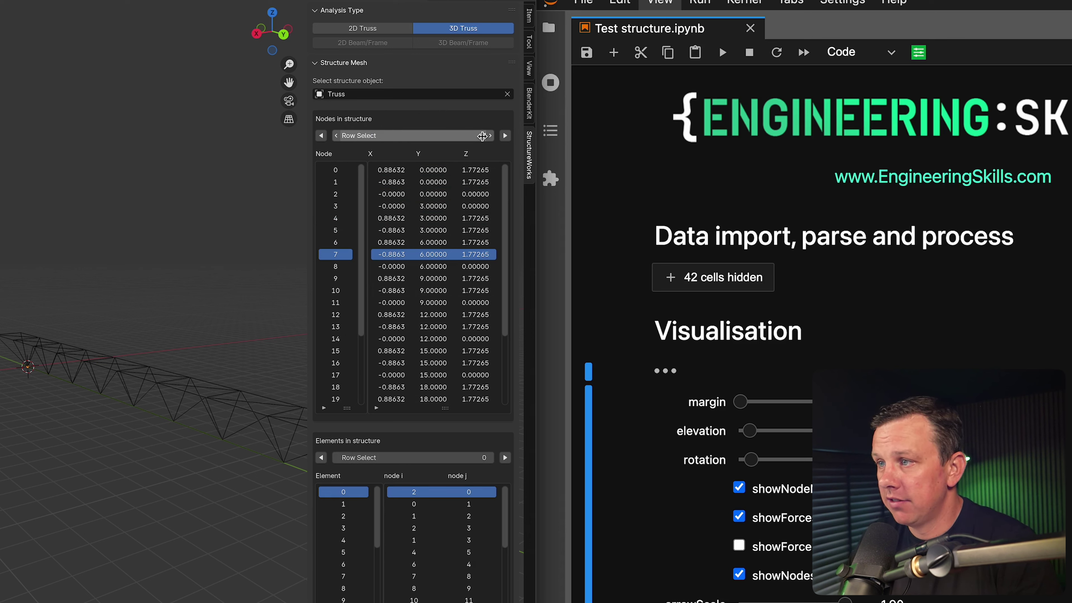
{"action": "left_click", "coordinate": [317, 63]}
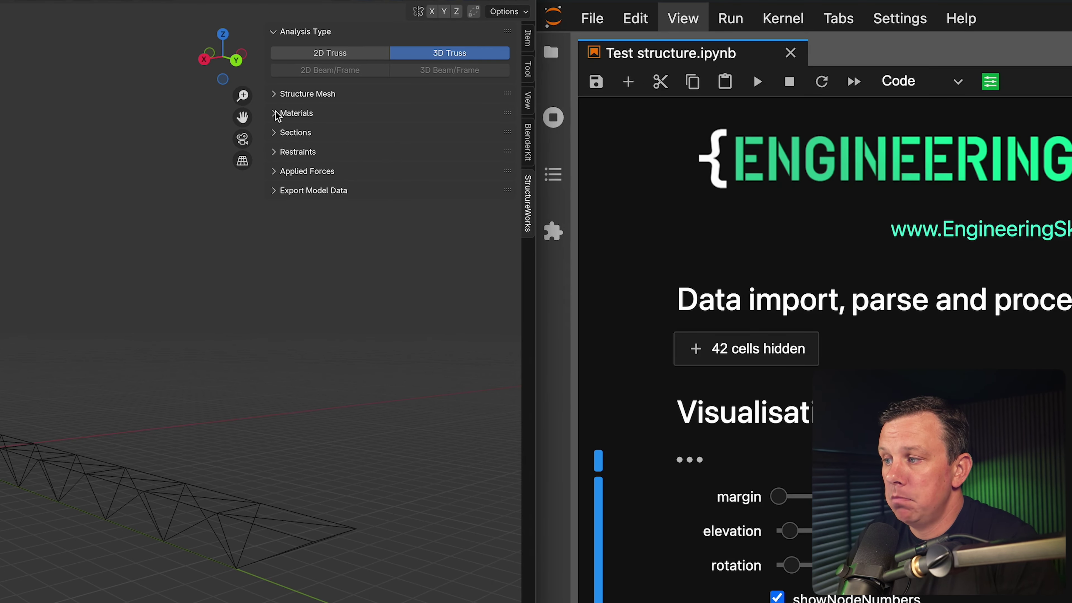
- View Aluminium and Steel properties, adding then removing a trial Material 3, and select the truss
{"action": "left_click", "coordinate": [276, 113]}
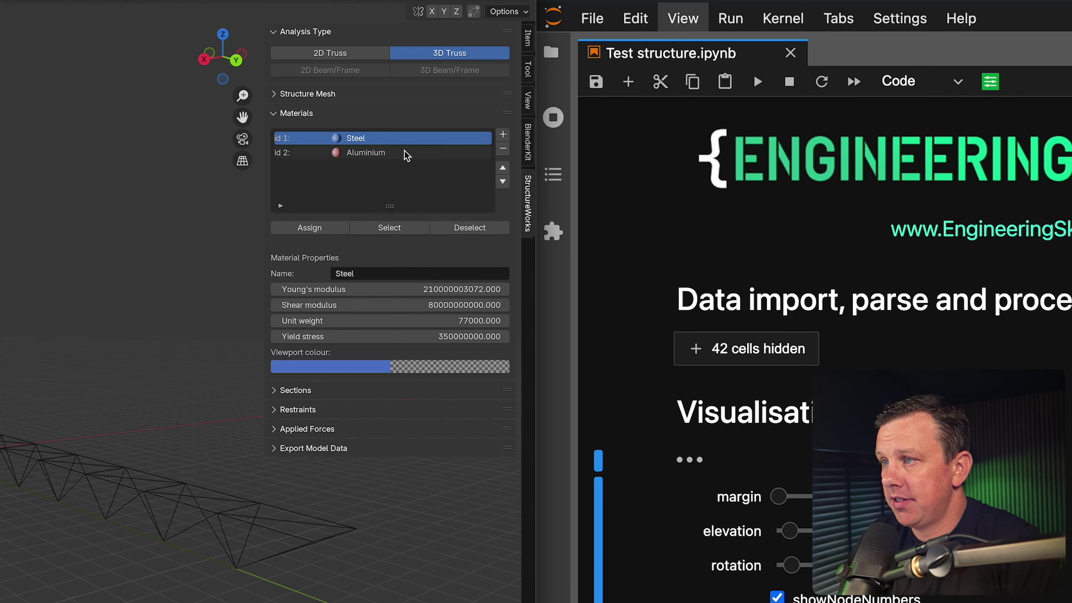
{"action": "left_click", "coordinate": [391, 154]}
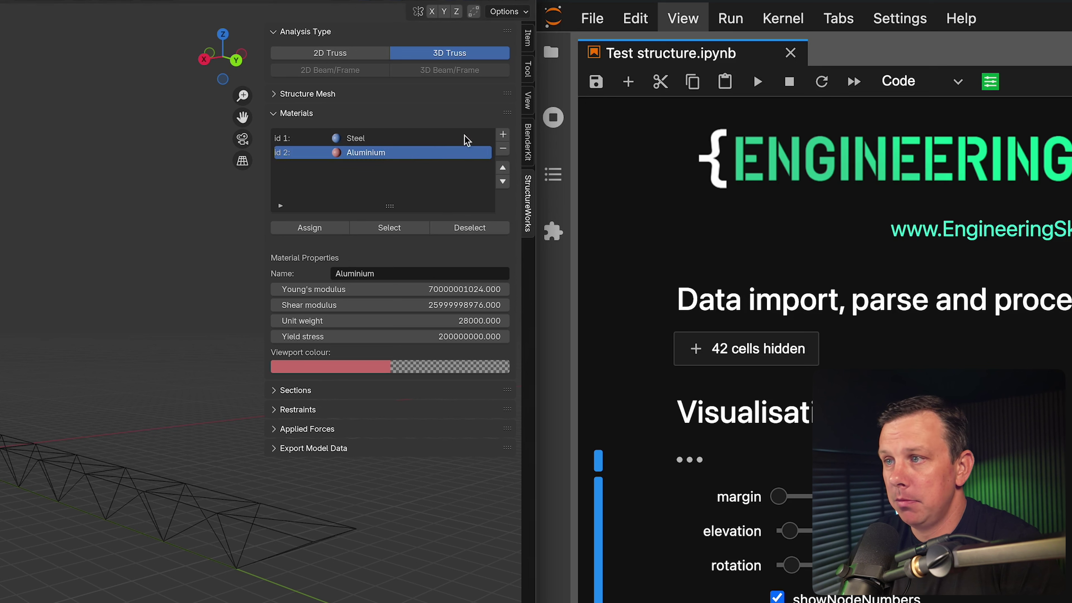
{"action": "left_click", "coordinate": [503, 134]}
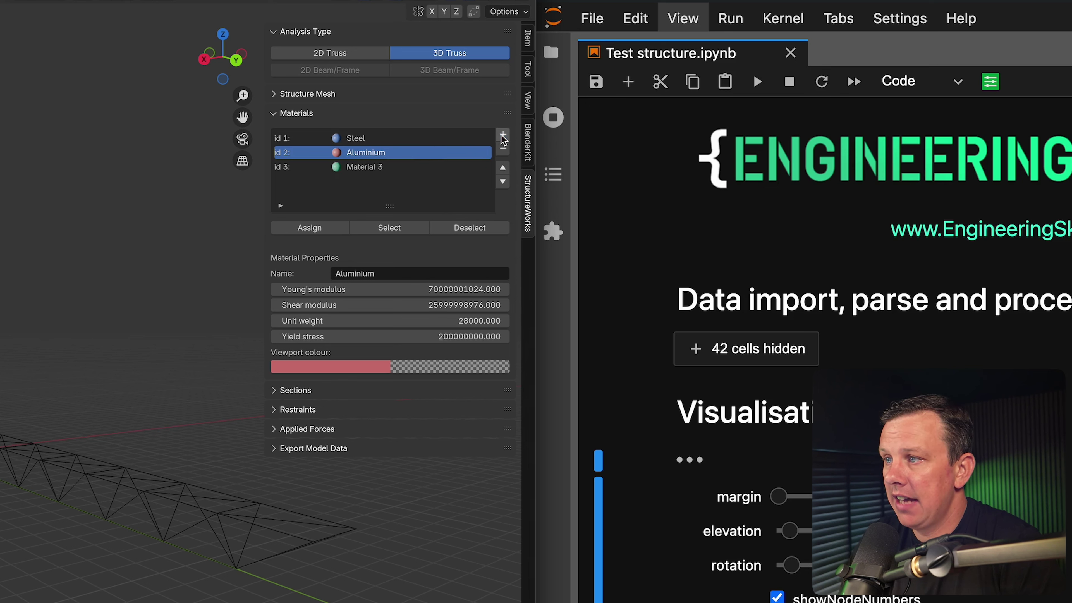
{"action": "left_click", "coordinate": [382, 167]}
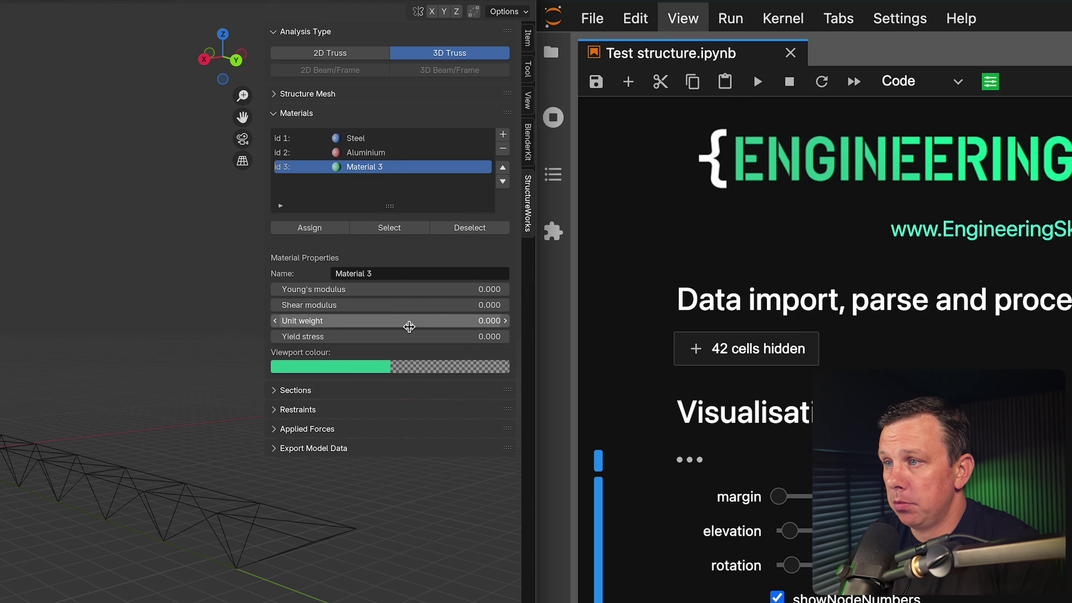
{"action": "left_click", "coordinate": [503, 148]}
{"action": "scroll", "coordinate": [127, 509], "scroll_direction": "down", "scroll_amount": 2}
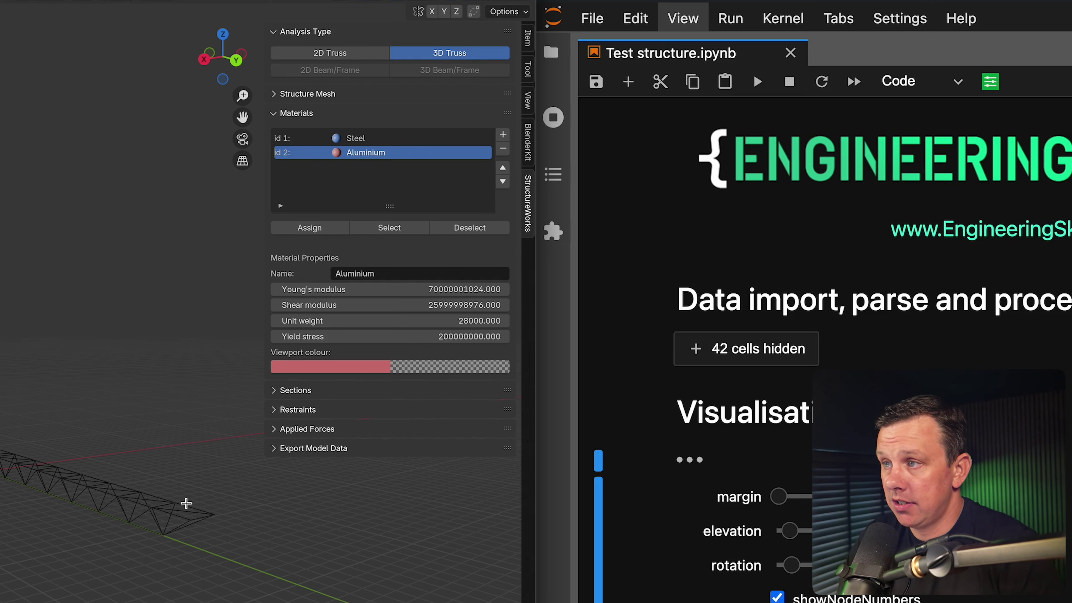
{"action": "left_click", "coordinate": [364, 139]}
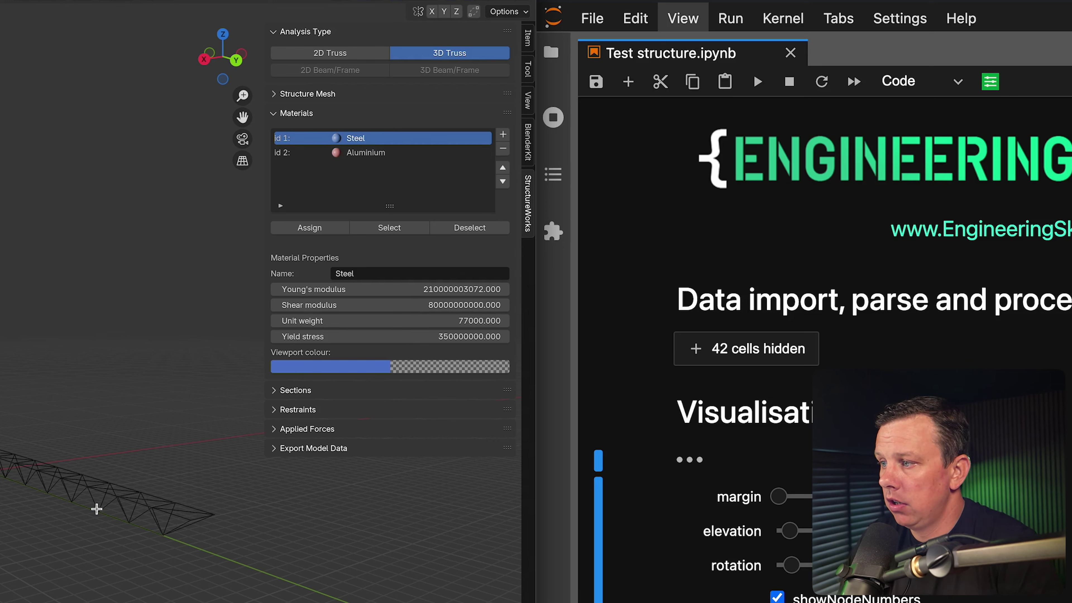
{"action": "left_click", "coordinate": [84, 502]}
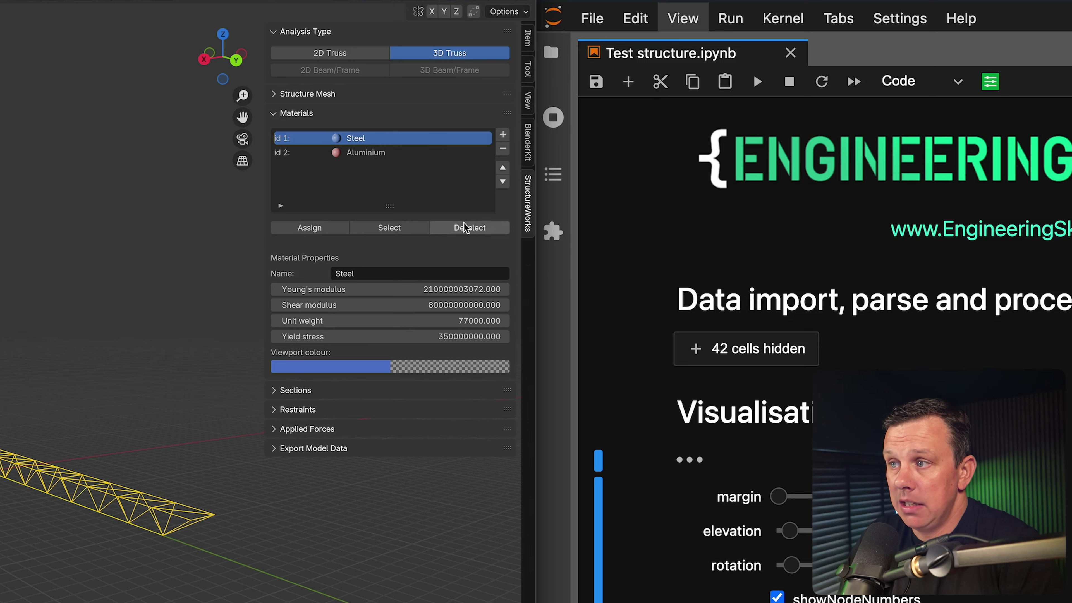
- Assign Aluminium to four chosen truss members: three bottom-chord members and one diagonal
{"action": "left_click", "coordinate": [457, 232]}
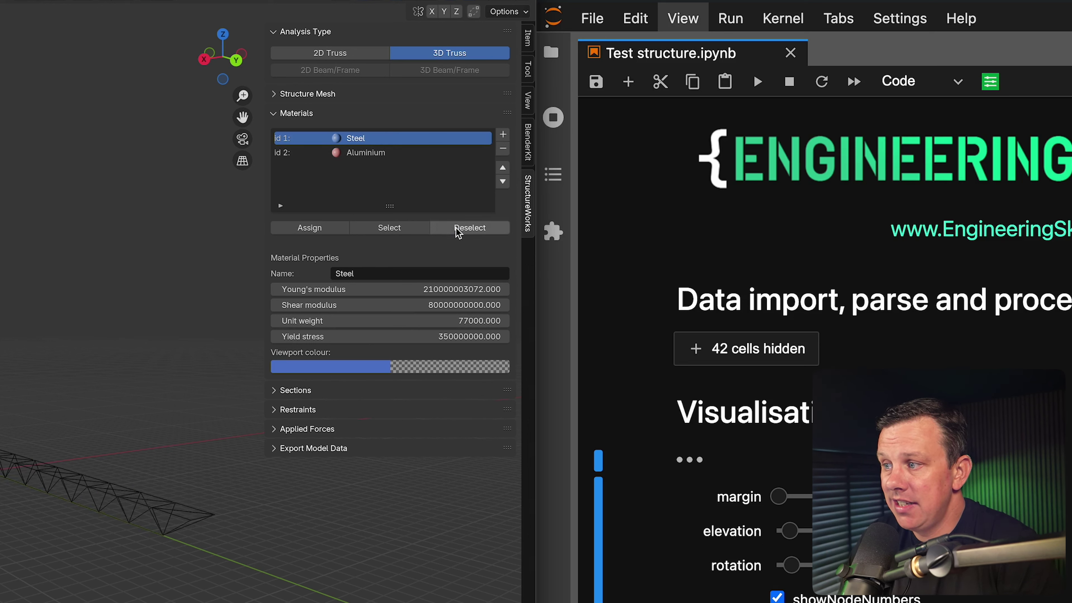
{"action": "left_click", "coordinate": [390, 229]}
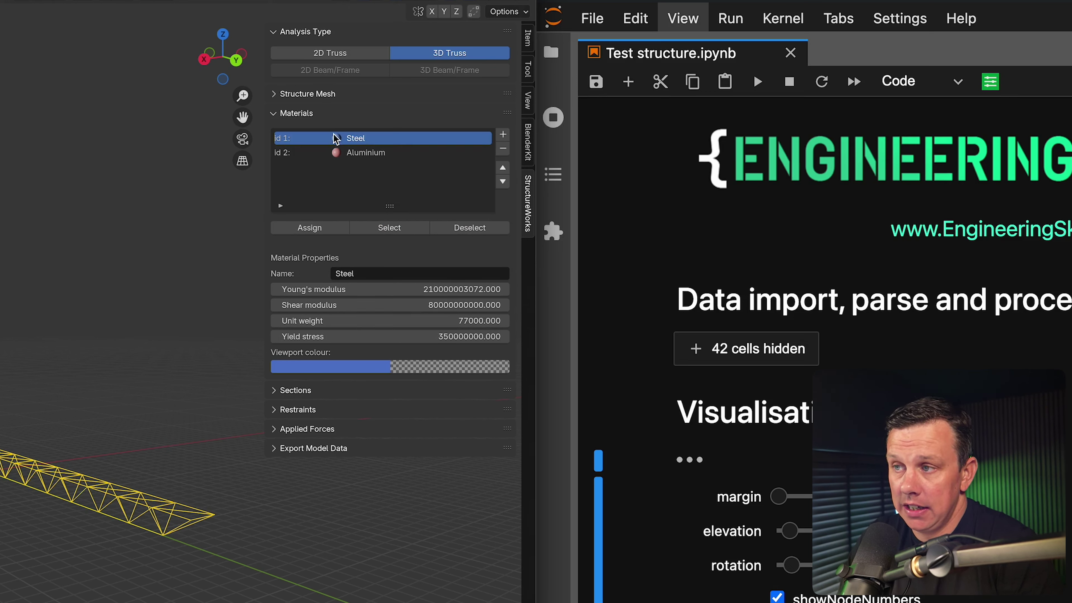
{"action": "left_click", "coordinate": [469, 228]}
{"action": "left_click", "coordinate": [136, 525]}
{"action": "left_click", "coordinate": [113, 512], "text": "shift"}
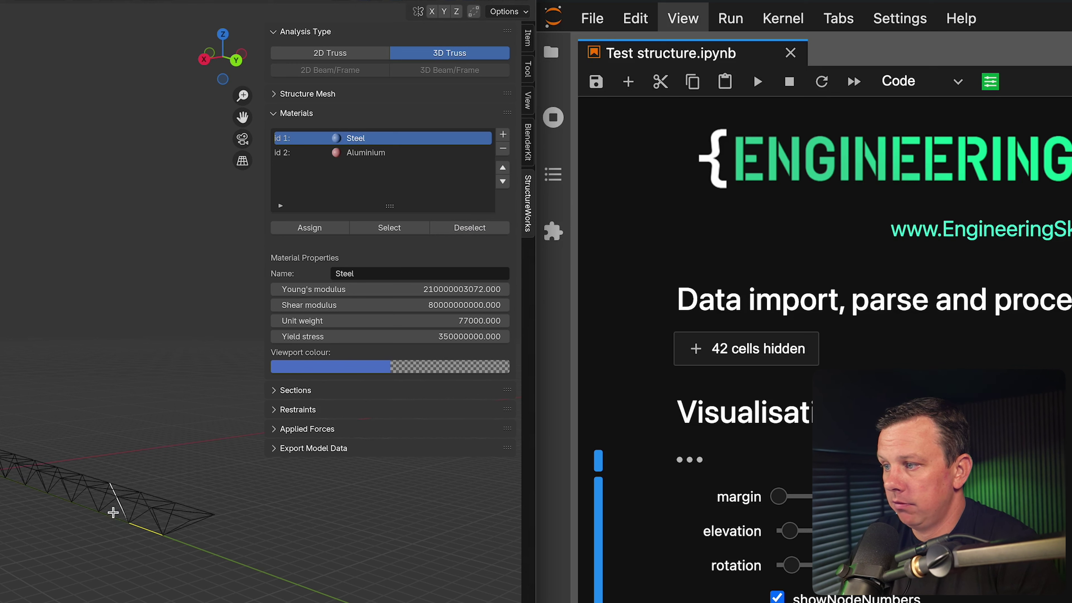
{"action": "left_click", "coordinate": [77, 509], "text": "shift"}
{"action": "left_click", "coordinate": [108, 520], "text": "shift"}
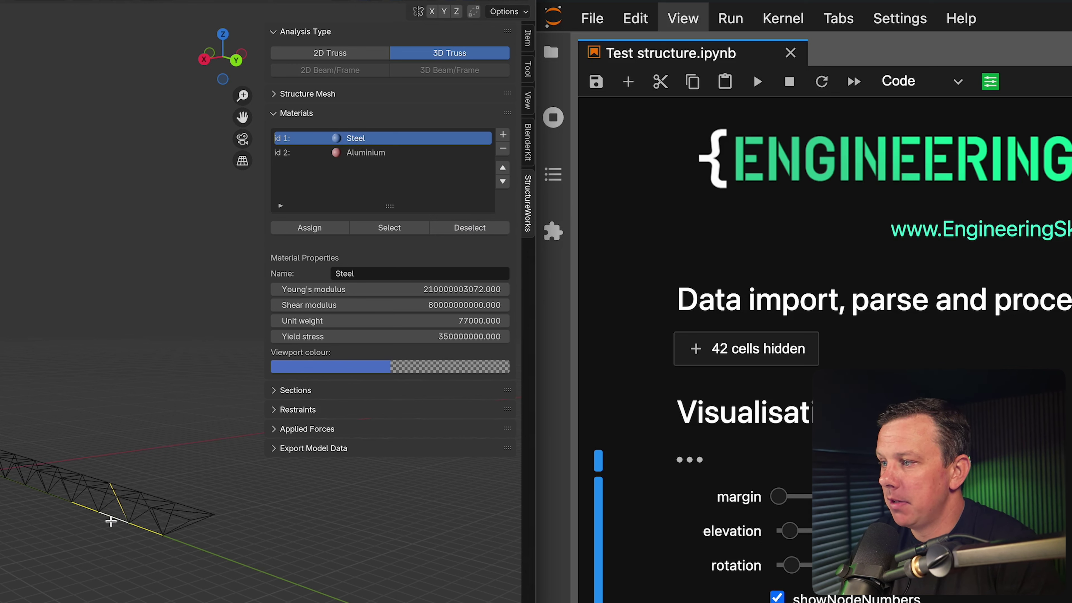
{"action": "left_click", "coordinate": [361, 154]}
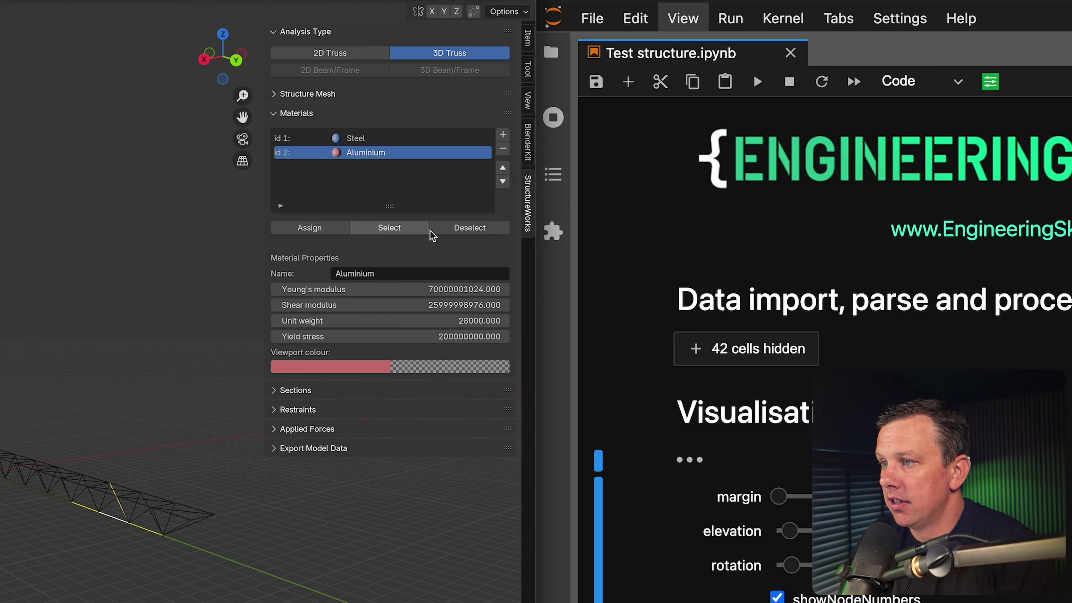
{"action": "left_click", "coordinate": [310, 229]}
{"action": "left_click", "coordinate": [469, 228]}
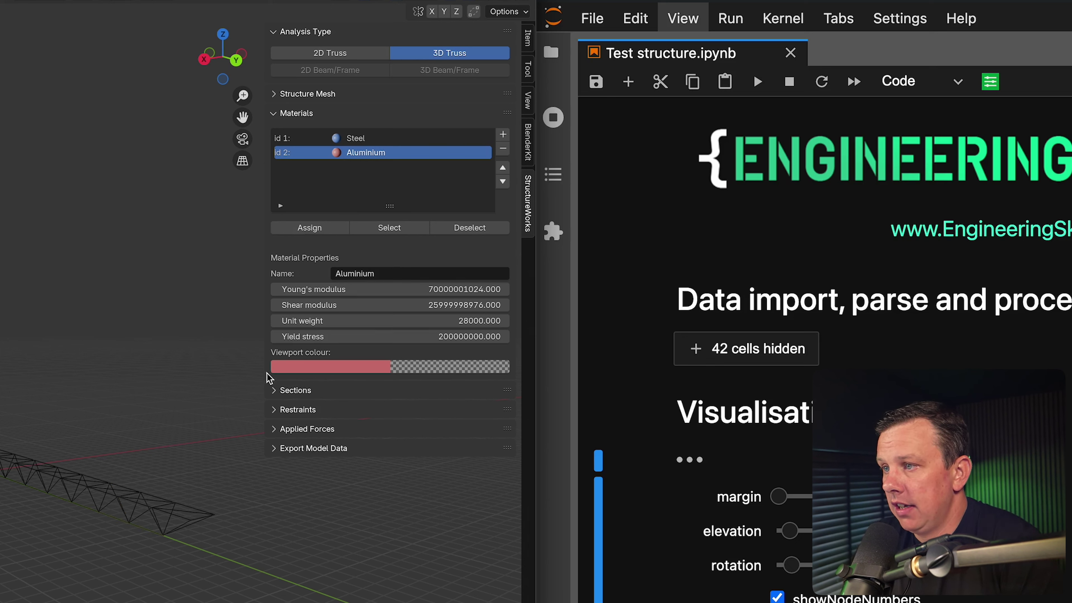
- Highlight the Steel and Aluminium members to check assignments, then fold Materials away
{"action": "left_click", "coordinate": [390, 137]}
{"action": "left_click", "coordinate": [388, 228]}
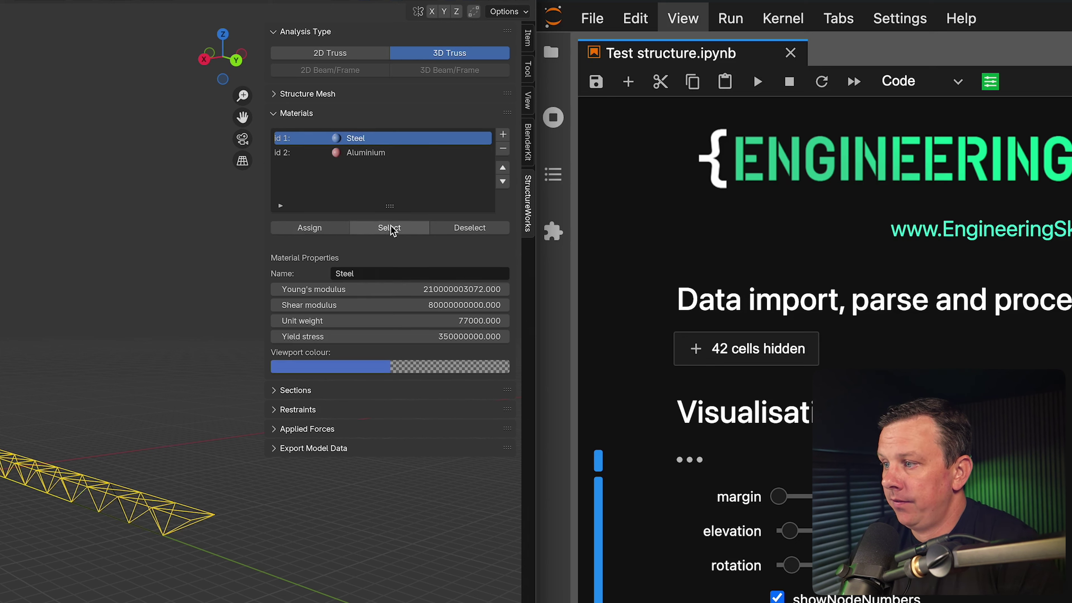
{"action": "scroll", "coordinate": [104, 488], "scroll_direction": "up", "scroll_amount": 3}
{"action": "scroll", "coordinate": [310, 498], "scroll_direction": "up", "scroll_amount": 2}
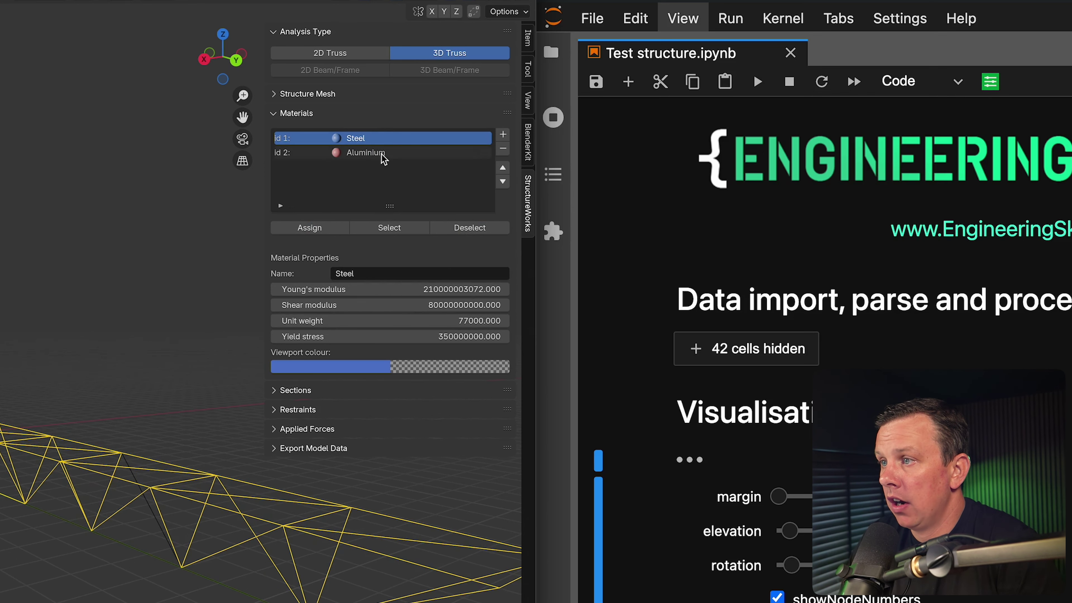
{"action": "left_click", "coordinate": [382, 154]}
{"action": "left_click", "coordinate": [378, 230]}
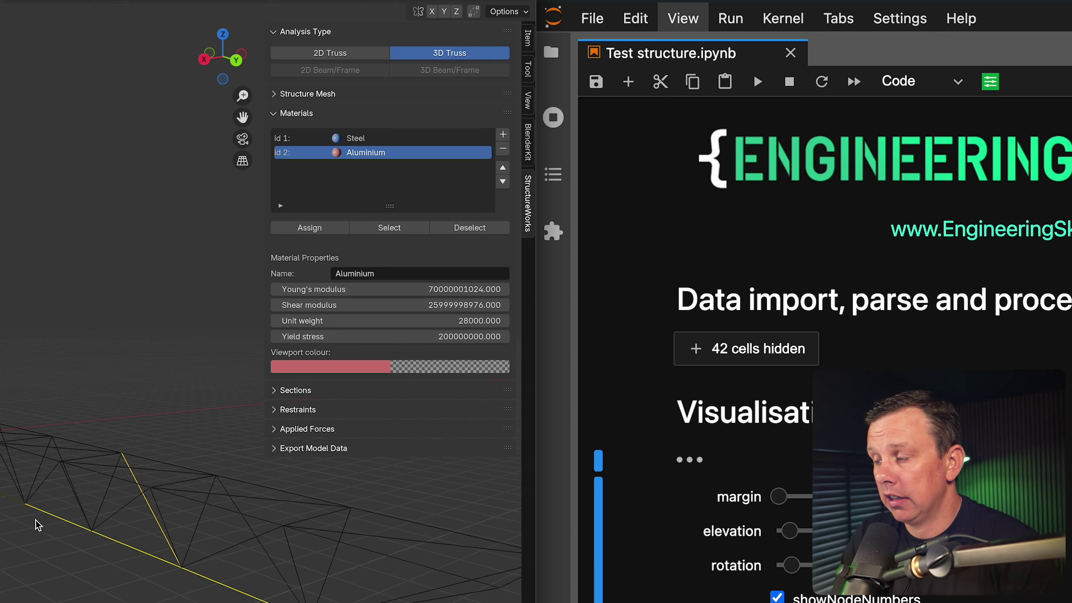
{"action": "key", "text": "a"}
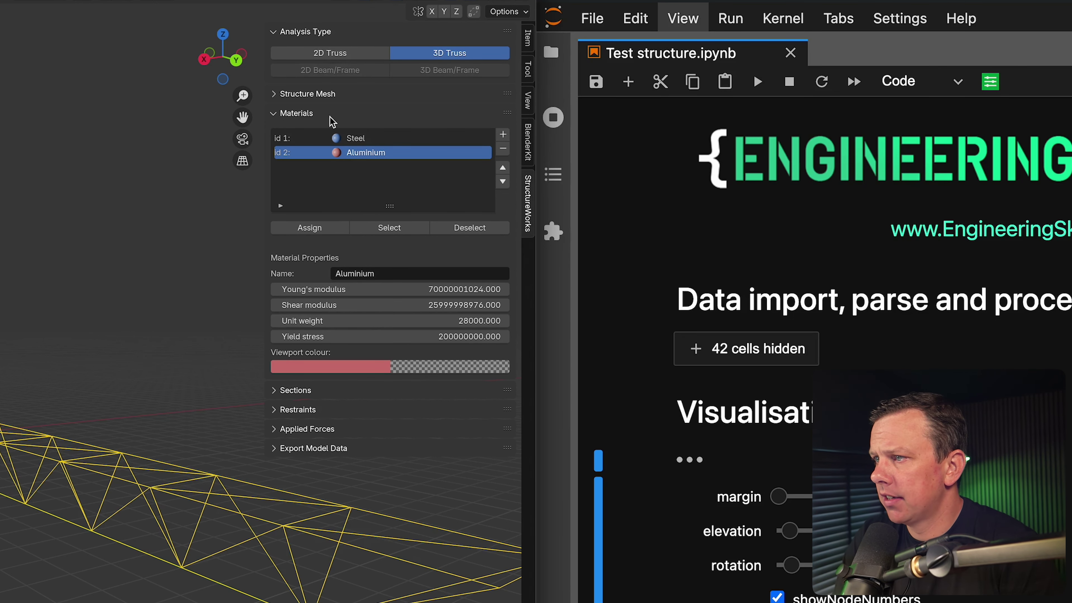
{"action": "left_click", "coordinate": [361, 139]}
{"action": "left_click", "coordinate": [283, 119]}
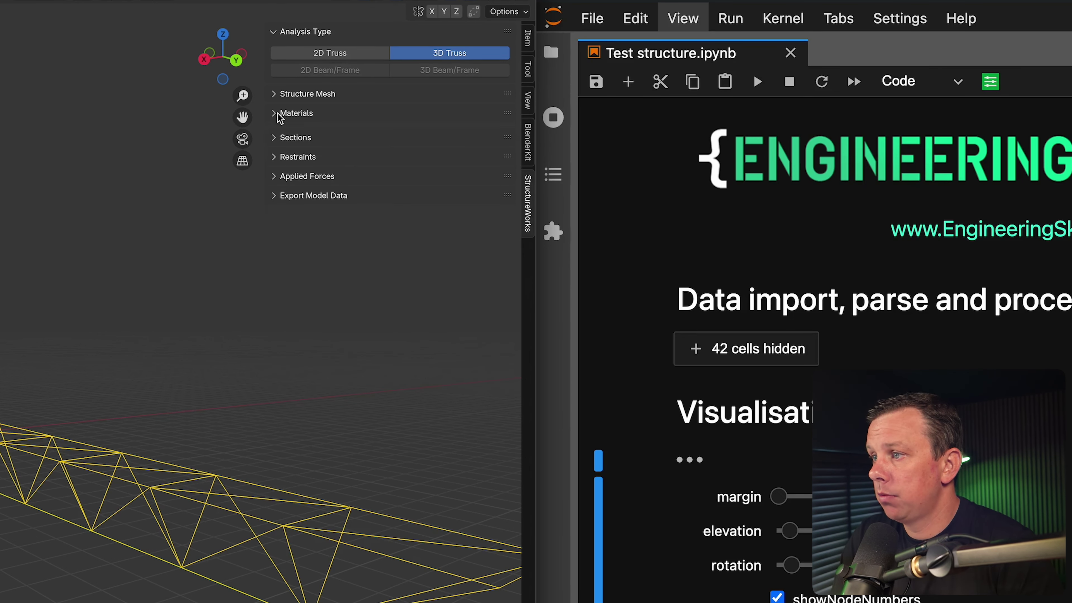
- Review Column, Beam and Bracing section properties, highlighting the Column and Bracing members
{"action": "left_click", "coordinate": [281, 140]}
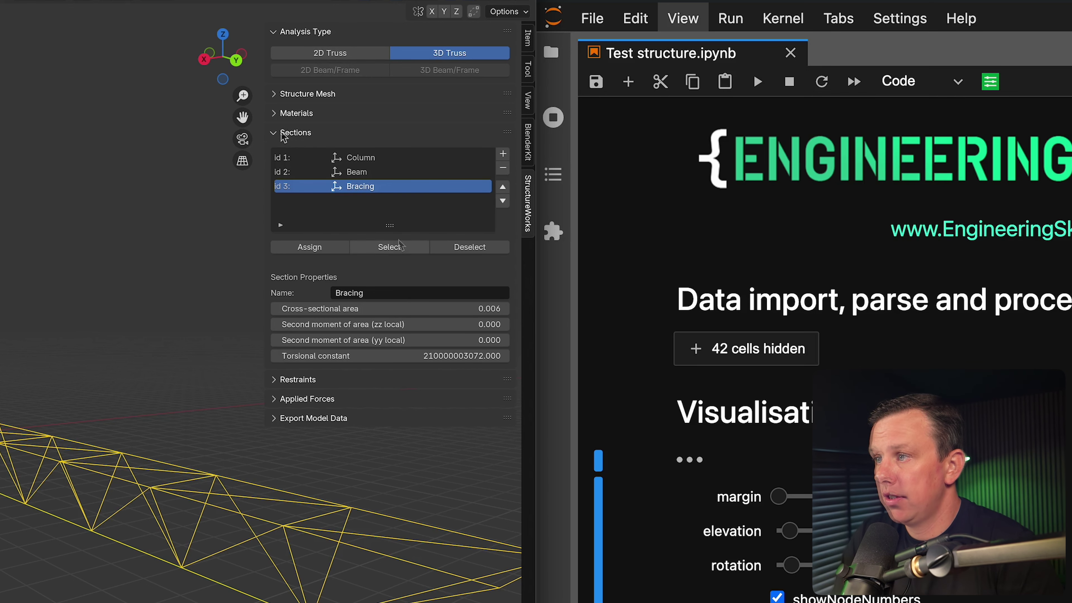
{"action": "left_click", "coordinate": [359, 157]}
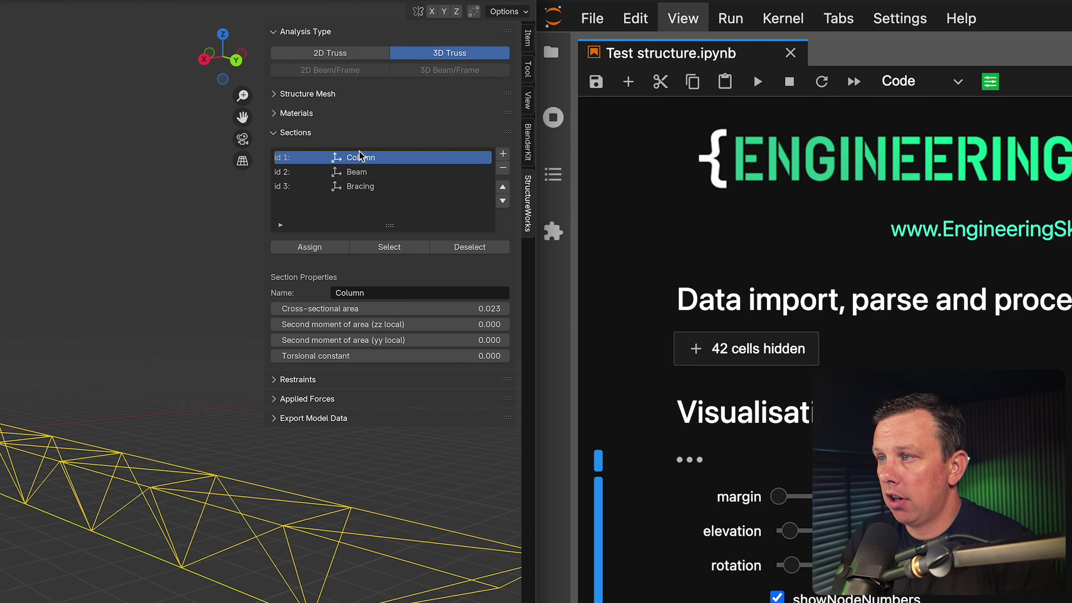
{"action": "left_click", "coordinate": [358, 172]}
{"action": "left_click", "coordinate": [358, 186]}
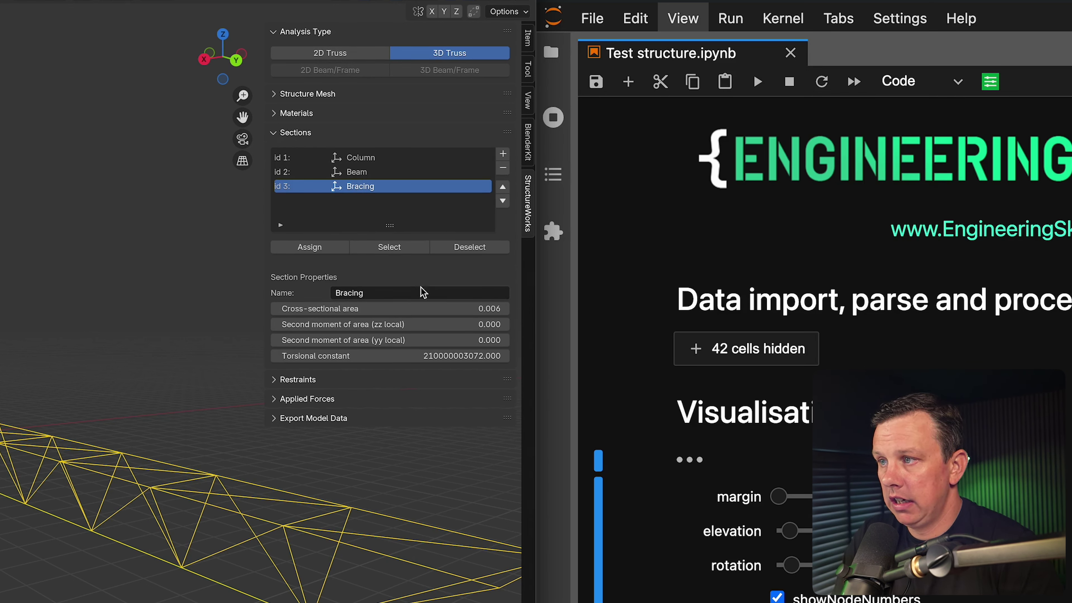
{"action": "scroll", "coordinate": [26, 431], "scroll_direction": "down", "scroll_amount": 3}
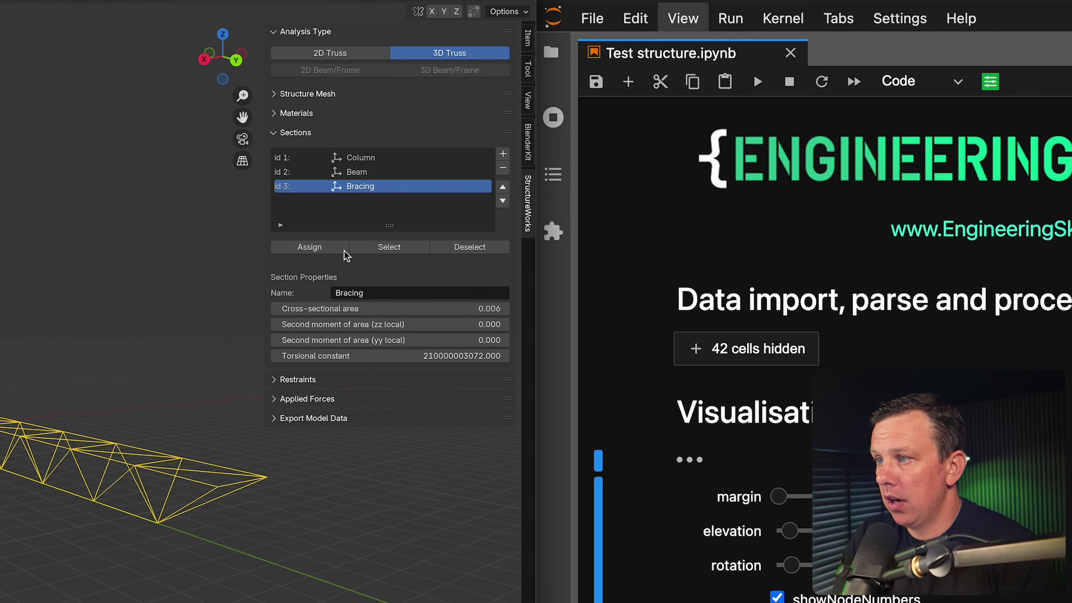
{"action": "left_click", "coordinate": [331, 251]}
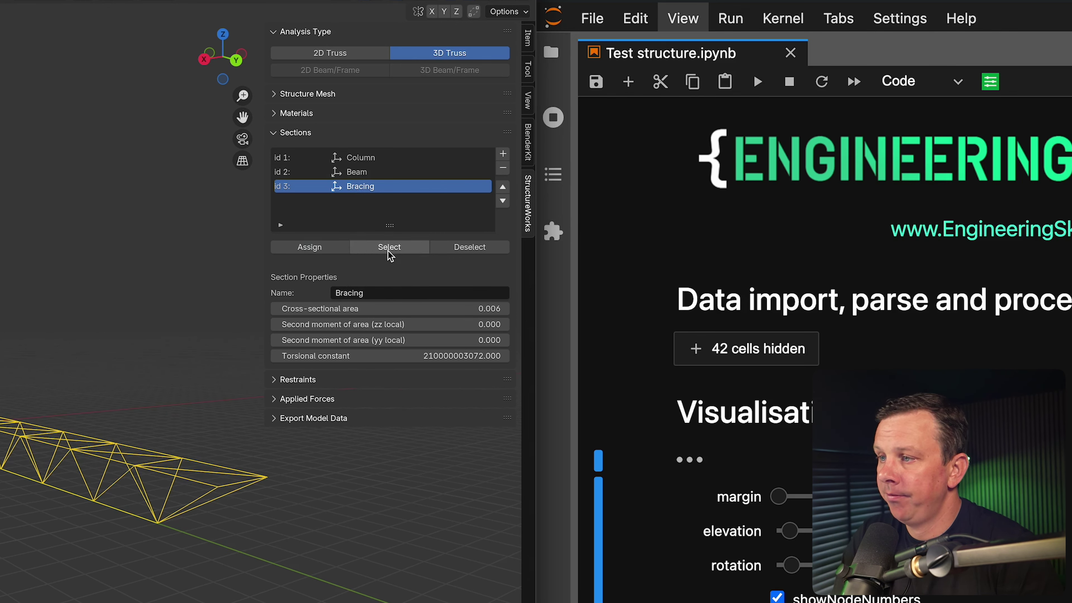
{"action": "left_click", "coordinate": [361, 164]}
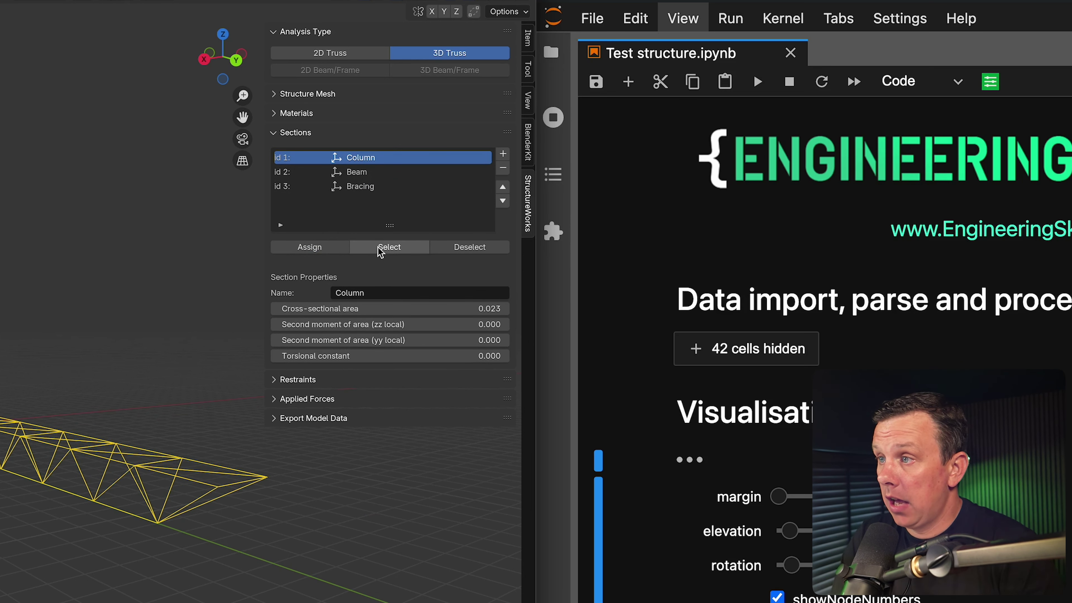
{"action": "left_click", "coordinate": [389, 247]}
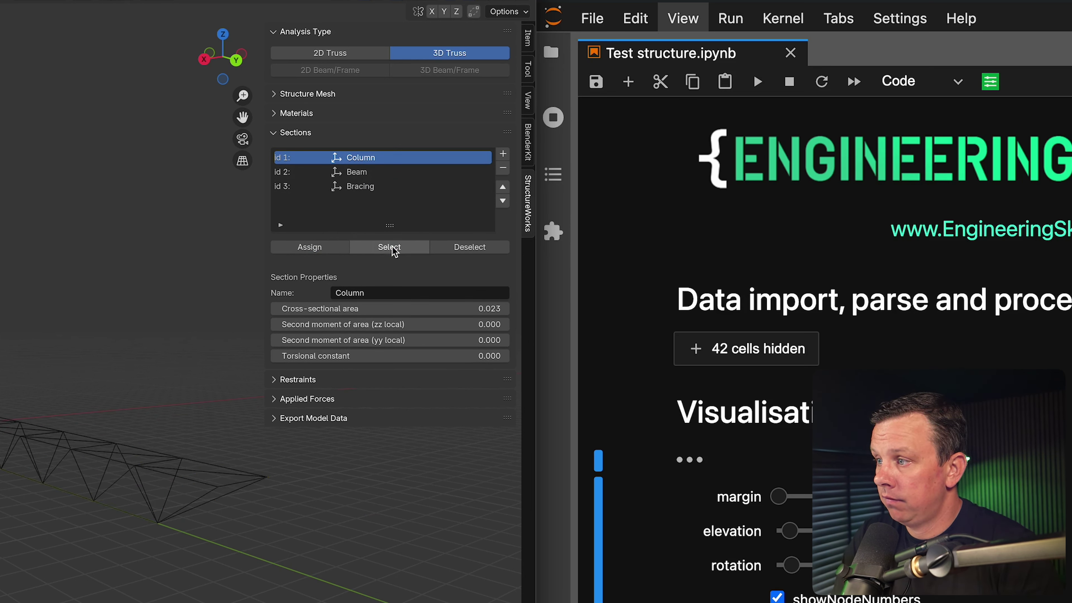
{"action": "left_click", "coordinate": [372, 176]}
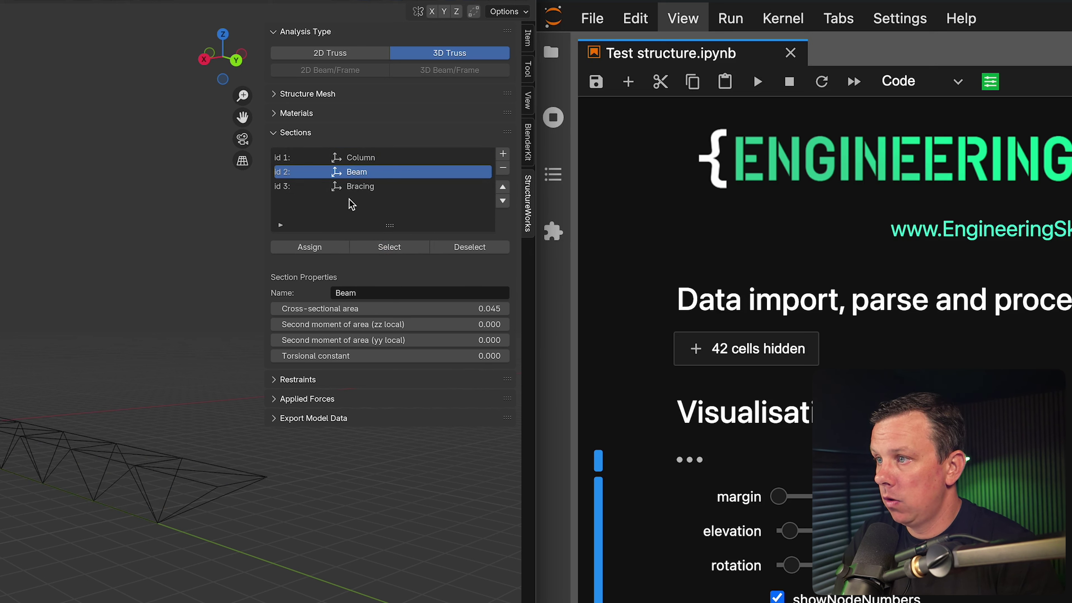
{"action": "left_click", "coordinate": [356, 187]}
{"action": "left_click", "coordinate": [395, 252]}
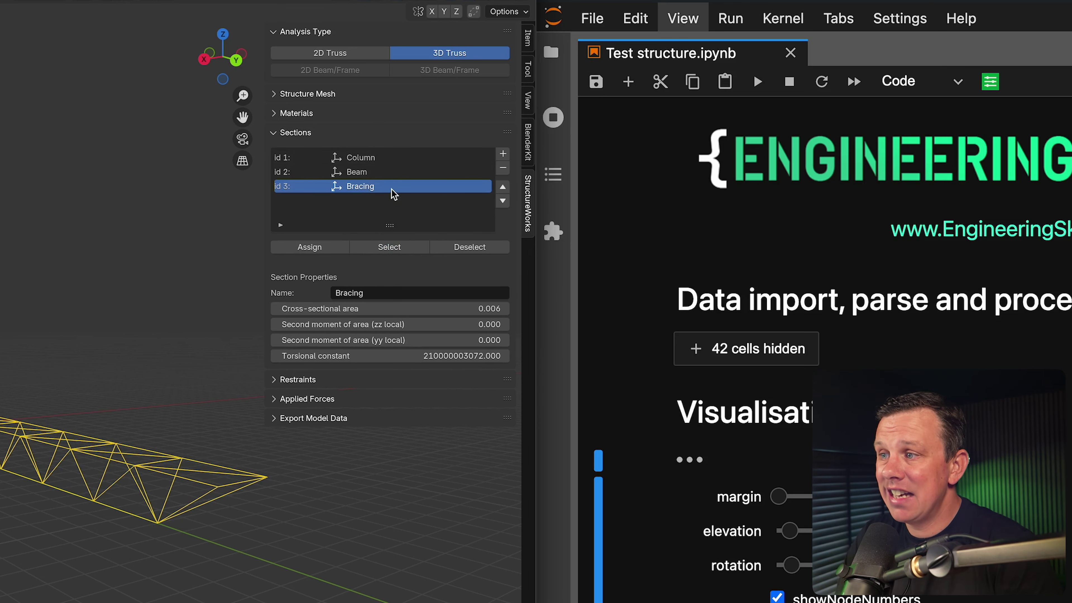
- Add a trial section named Beam 2, then delete it
{"action": "left_click", "coordinate": [503, 155]}
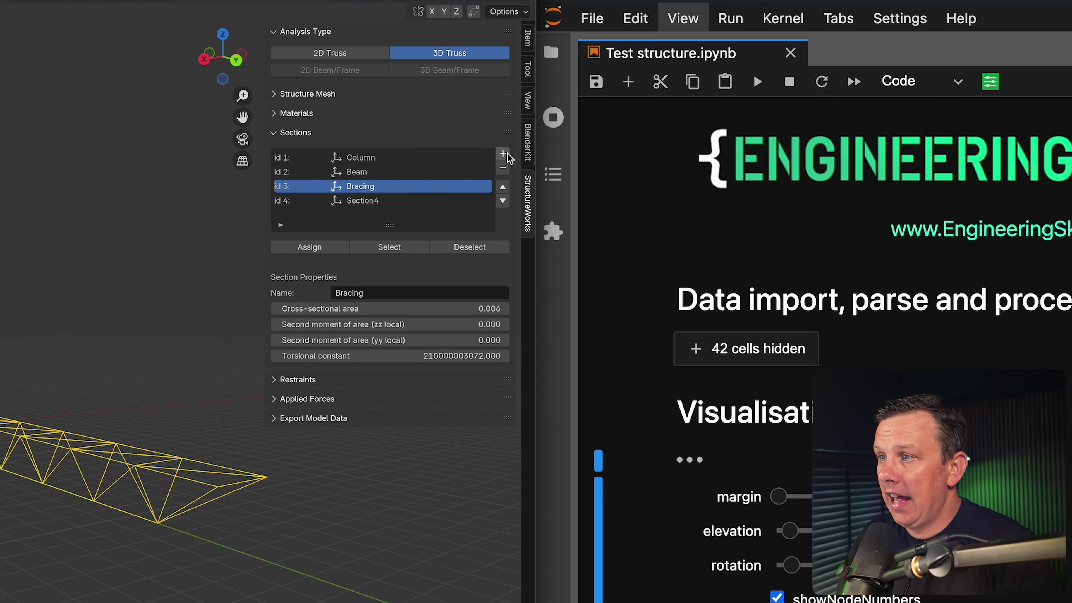
{"action": "left_click", "coordinate": [360, 202]}
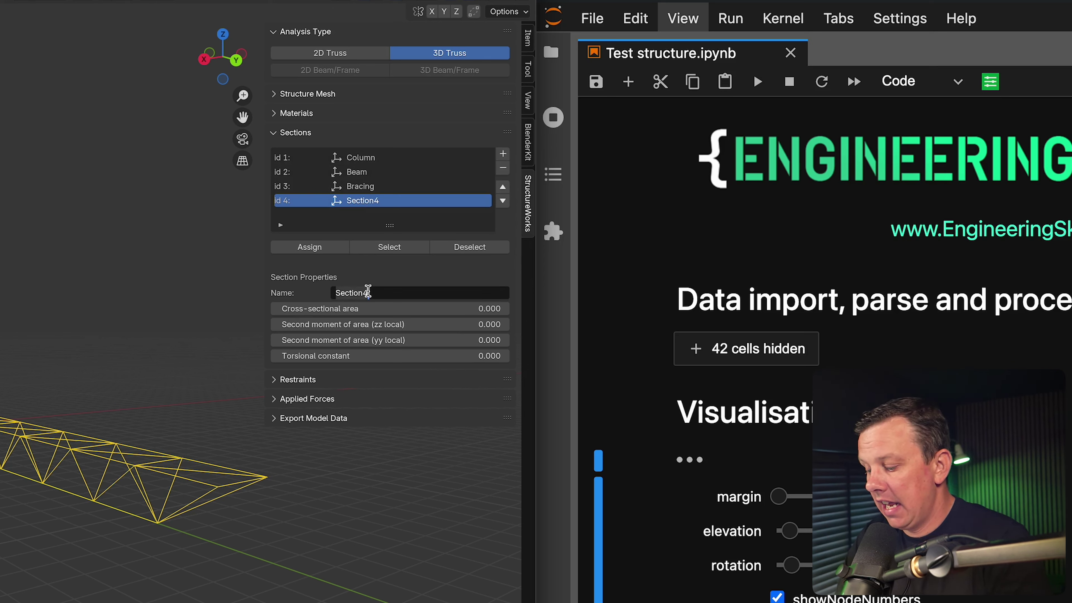
{"action": "type", "text": "Beam 2"}
{"action": "key", "text": "Return"}
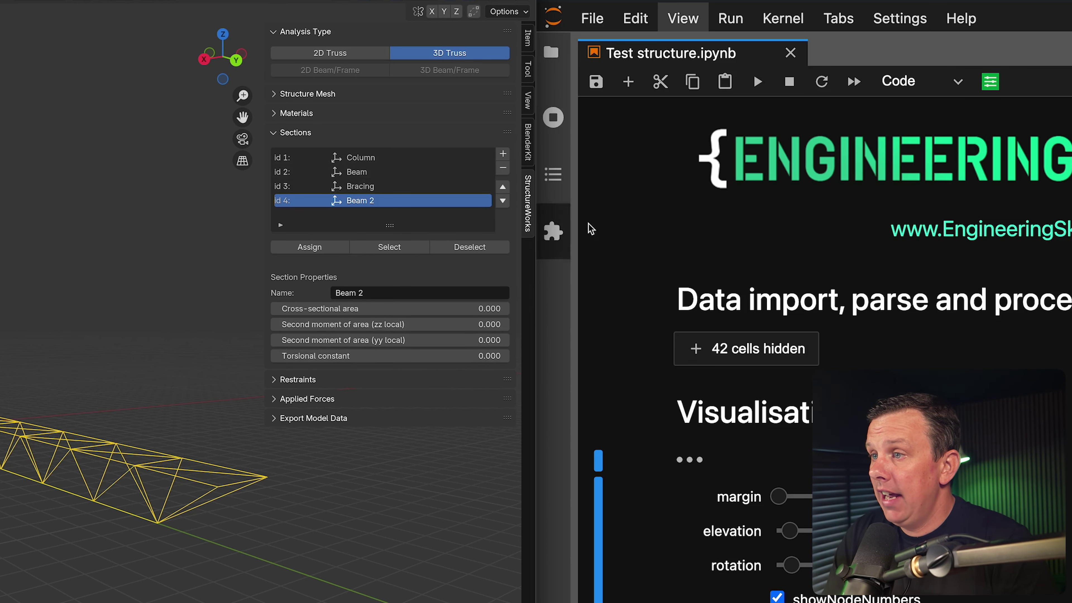
{"action": "left_click", "coordinate": [503, 167]}
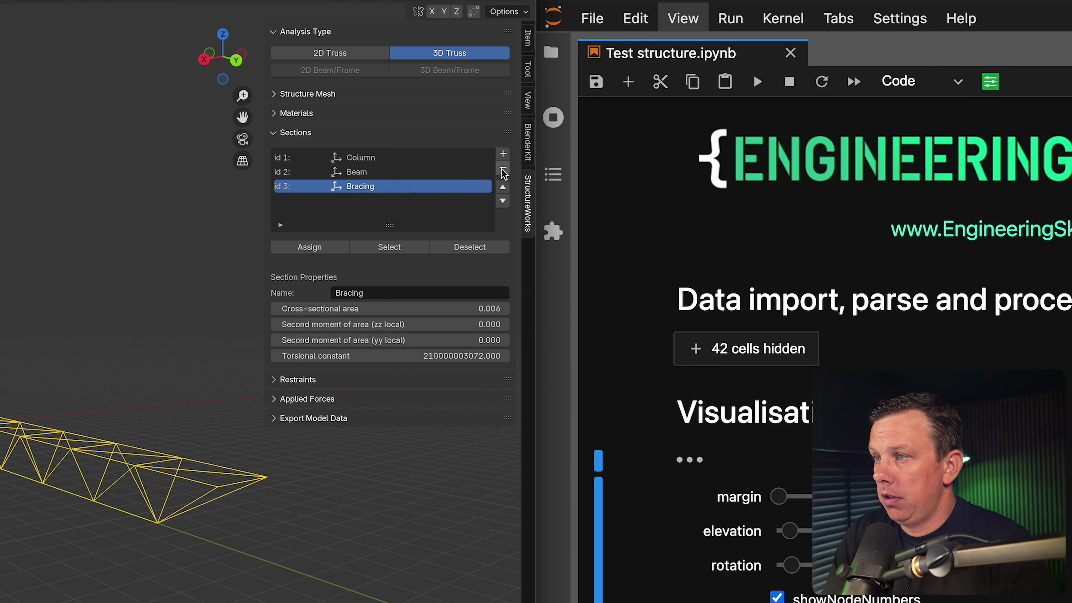
- Fold Sections away, open Restraints and select the four end vertices of the truss
{"action": "left_click", "coordinate": [275, 132]}
{"action": "left_click", "coordinate": [275, 152]}
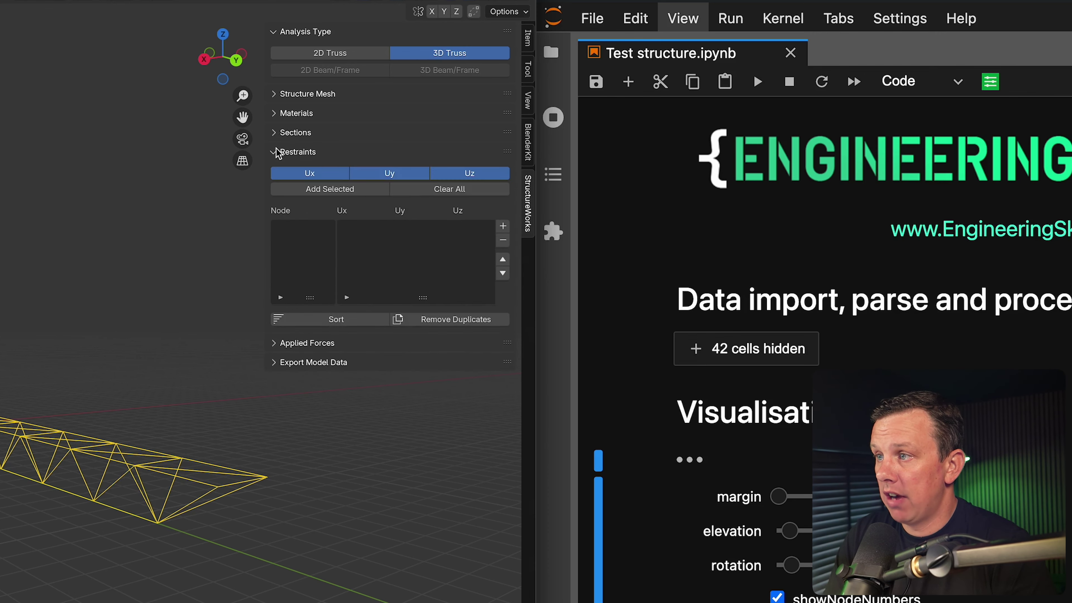
{"action": "middle_click_drag", "start_coordinate": [47, 466], "coordinate": [76, 507]}
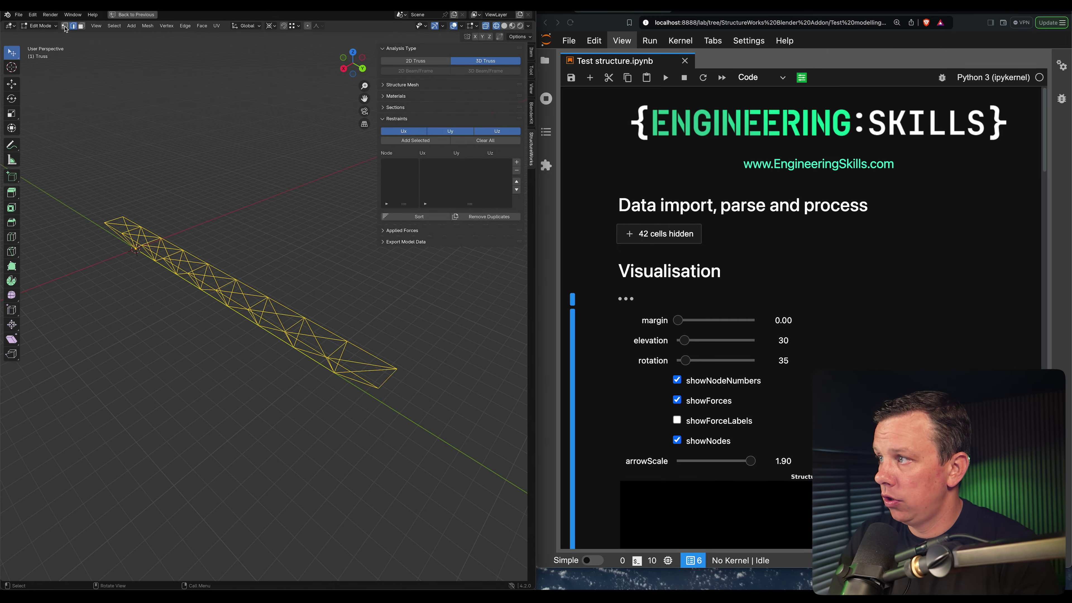
{"action": "key", "text": "a"}
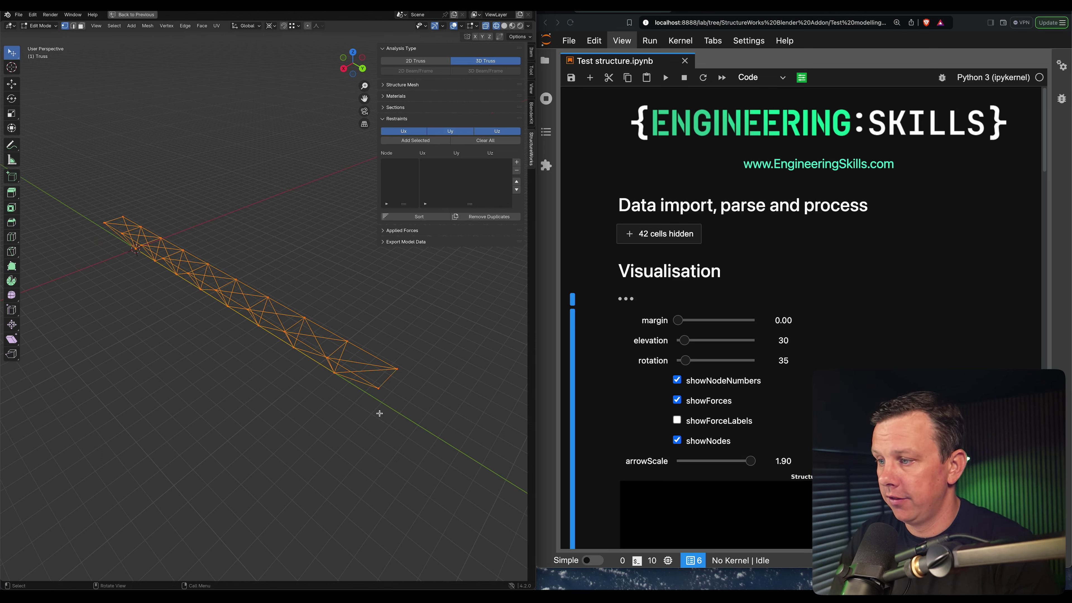
{"action": "left_click", "coordinate": [387, 401]}
{"action": "left_click", "coordinate": [398, 370]}
{"action": "left_click", "coordinate": [378, 388], "text": "shift"}
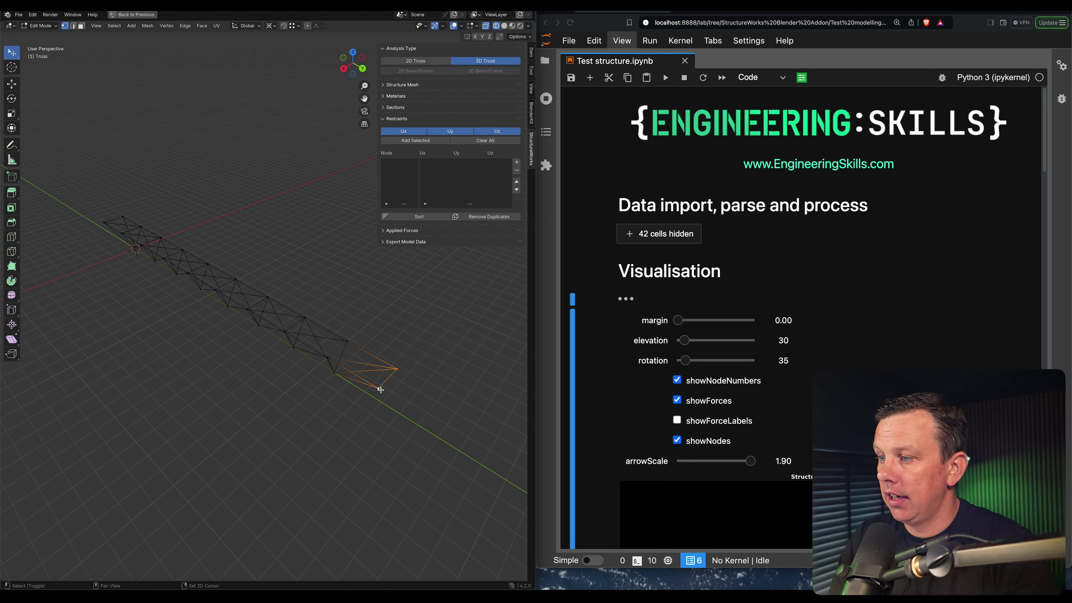
{"action": "middle_click_drag", "start_coordinate": [121, 234], "coordinate": [275, 292]}
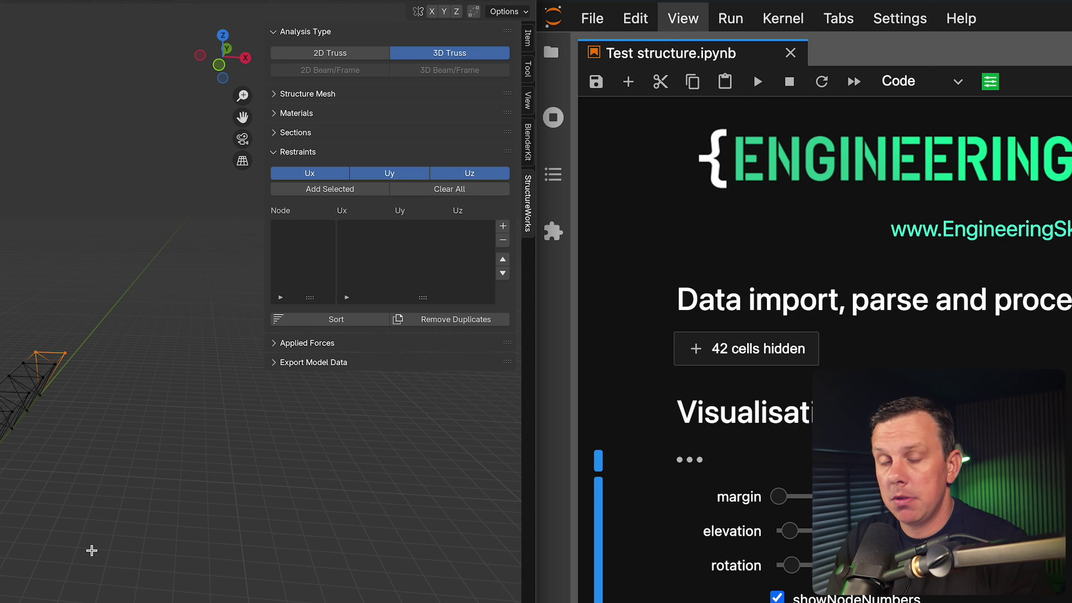
- Restrain end nodes 24–27 in Ux, Uy and Uz, then fold Restraints away
{"action": "left_click", "coordinate": [308, 173]}
{"action": "left_click", "coordinate": [380, 173]}
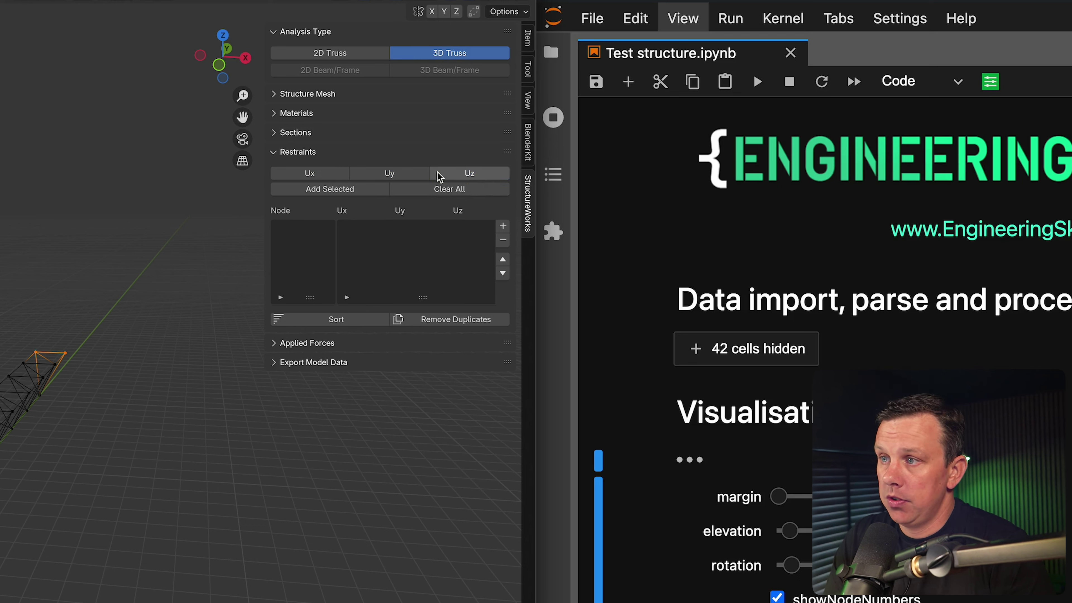
{"action": "left_click", "coordinate": [309, 173]}
{"action": "left_click", "coordinate": [368, 174]}
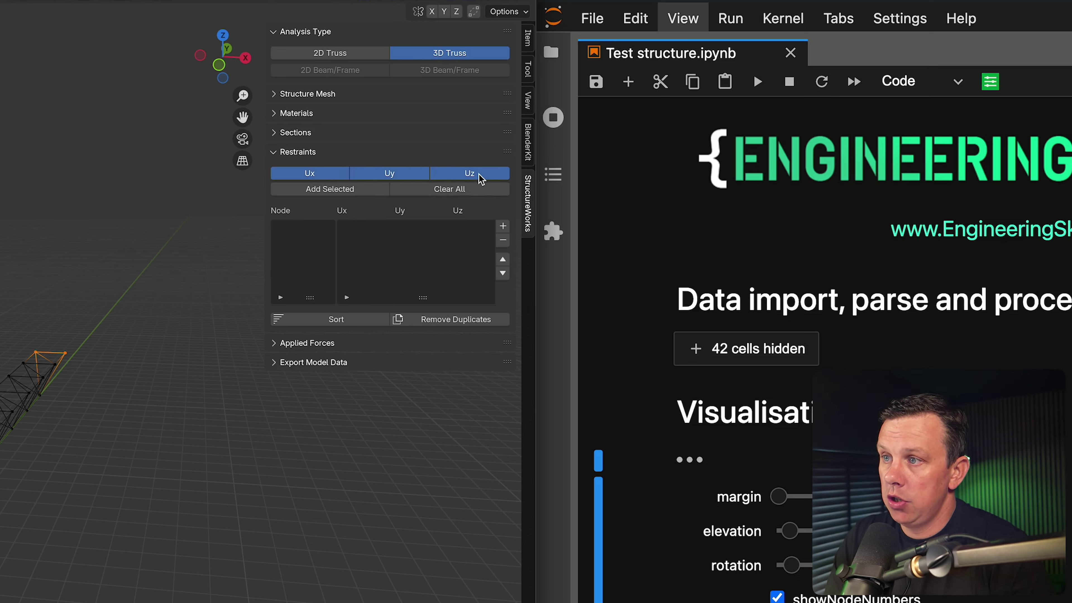
{"action": "left_click", "coordinate": [340, 194]}
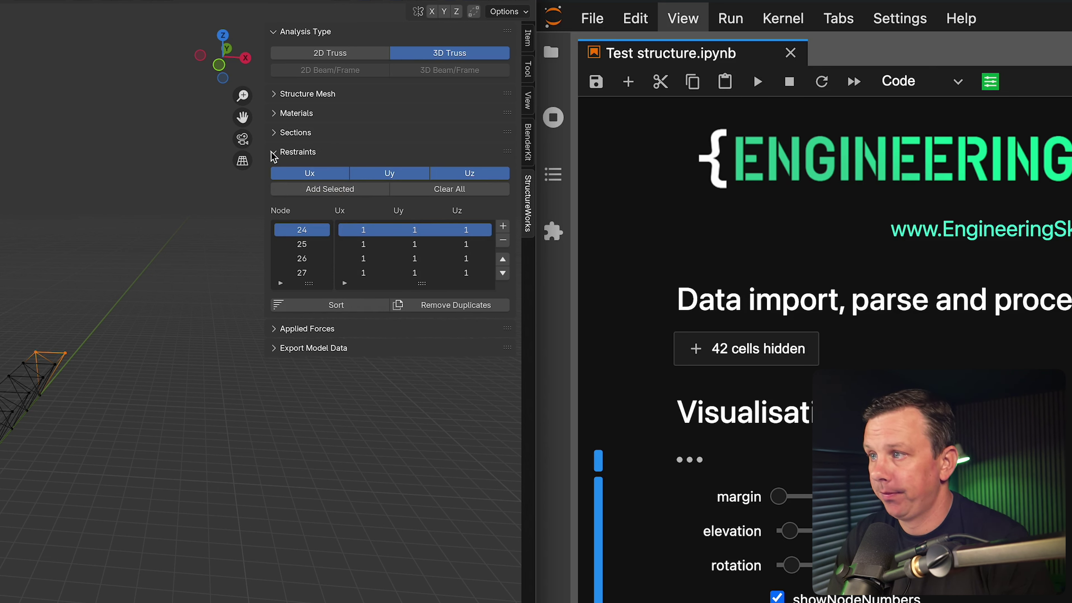
{"action": "left_click", "coordinate": [273, 152]}
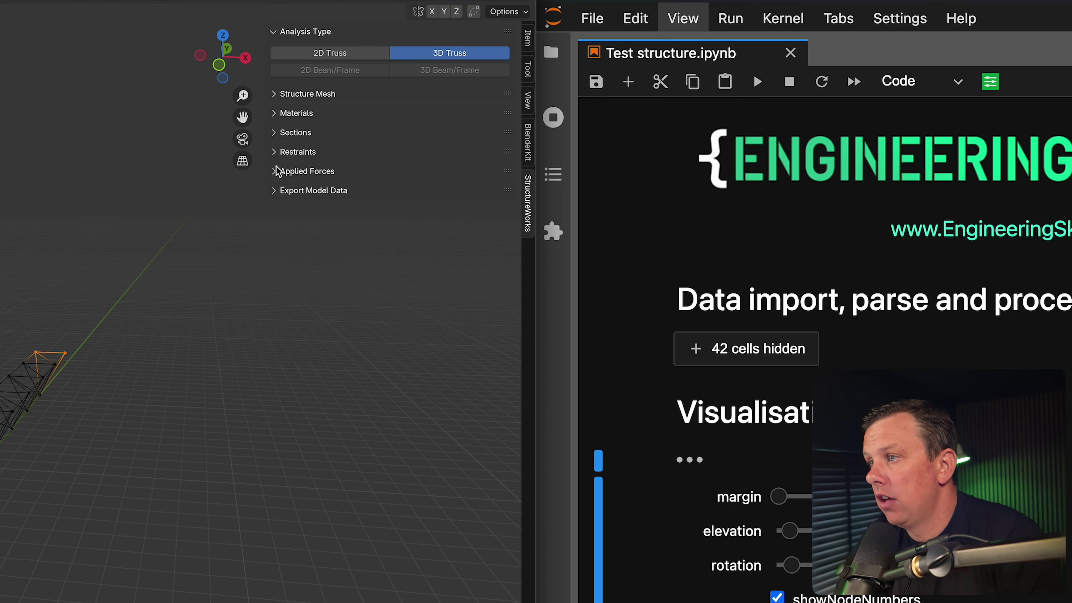
- Open Applied Forces and set the Fx load value to 2000
{"action": "left_click", "coordinate": [275, 171]}
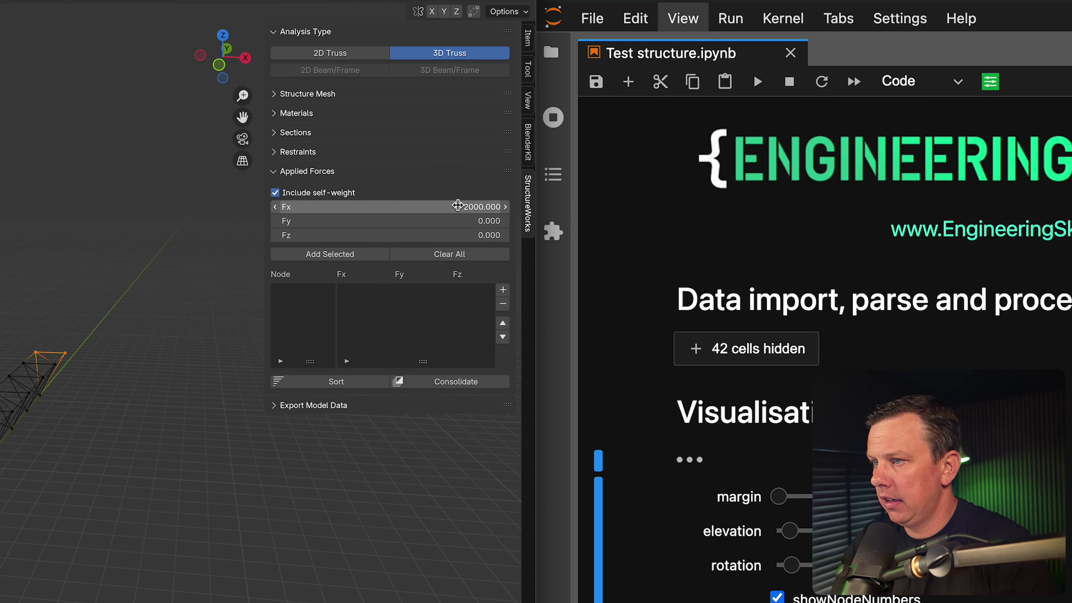
{"action": "left_click", "coordinate": [483, 207]}
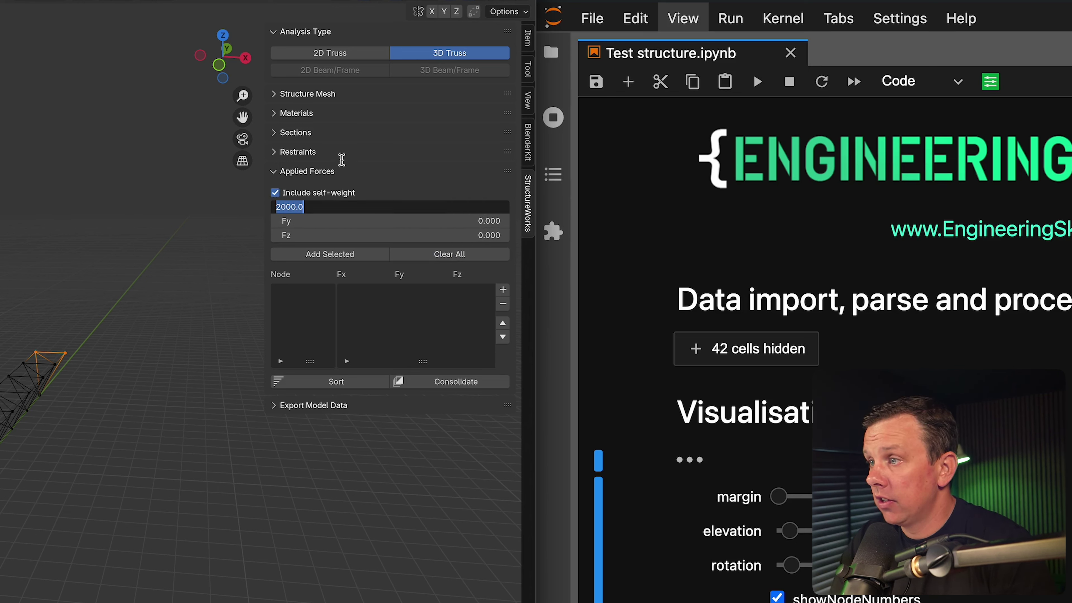
{"action": "type", "text": "a"}
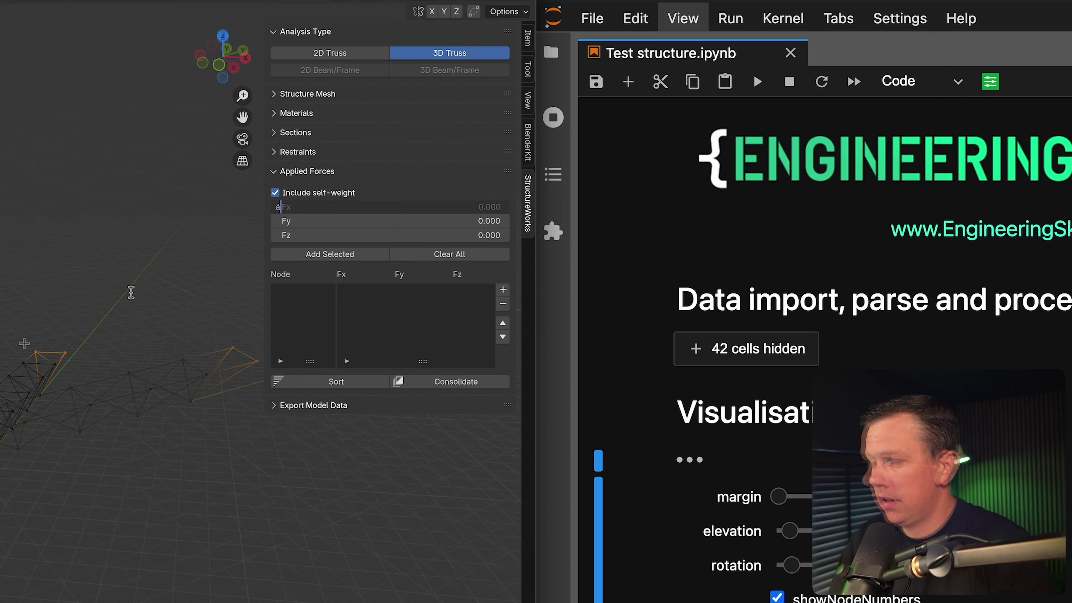
{"action": "left_click", "coordinate": [498, 209]}
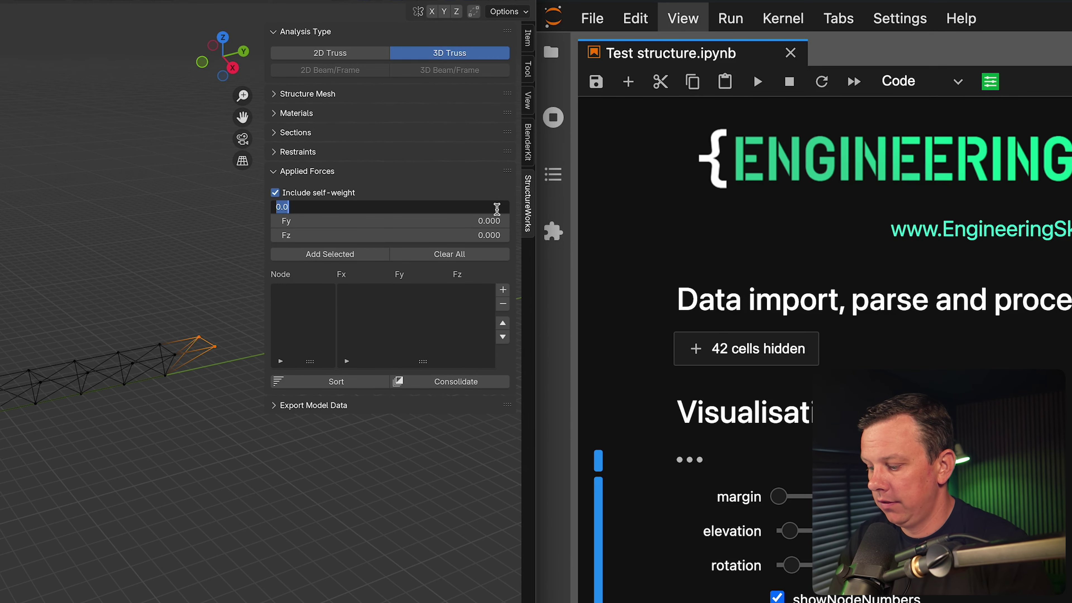
{"action": "type", "text": "2000"}
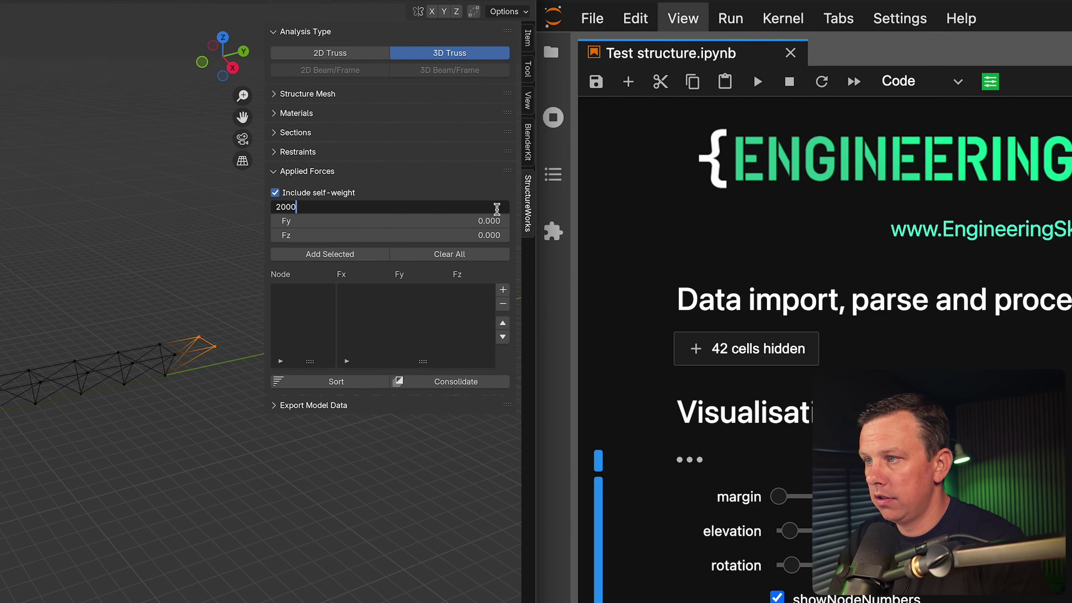
{"action": "key", "text": "Return"}
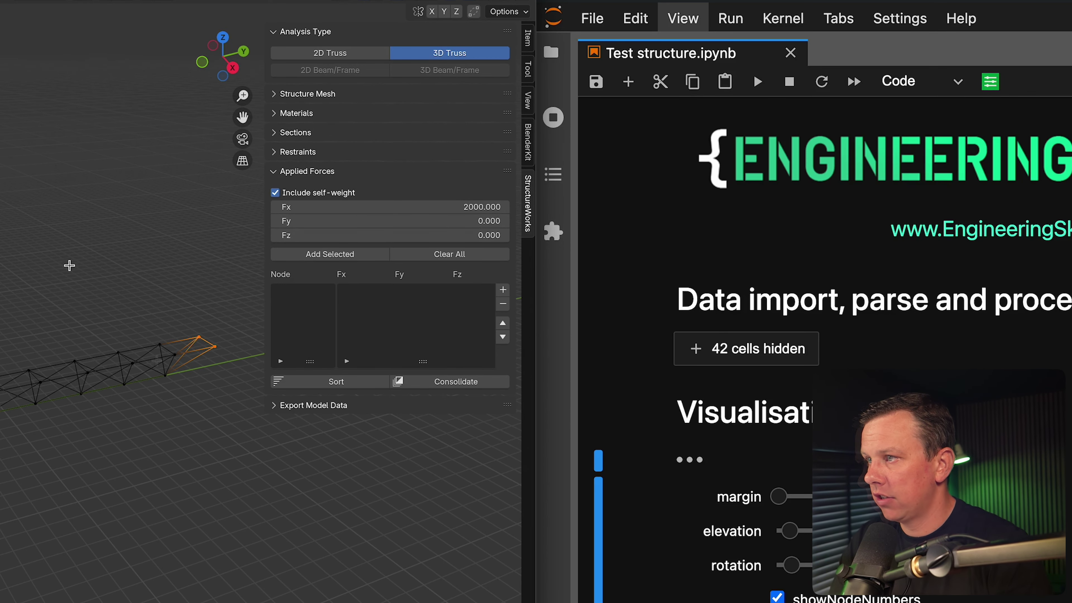
- Box-select the right-hand column of nodes from top view and apply Fx 2000 to them
{"action": "key", "text": "KP_7"}
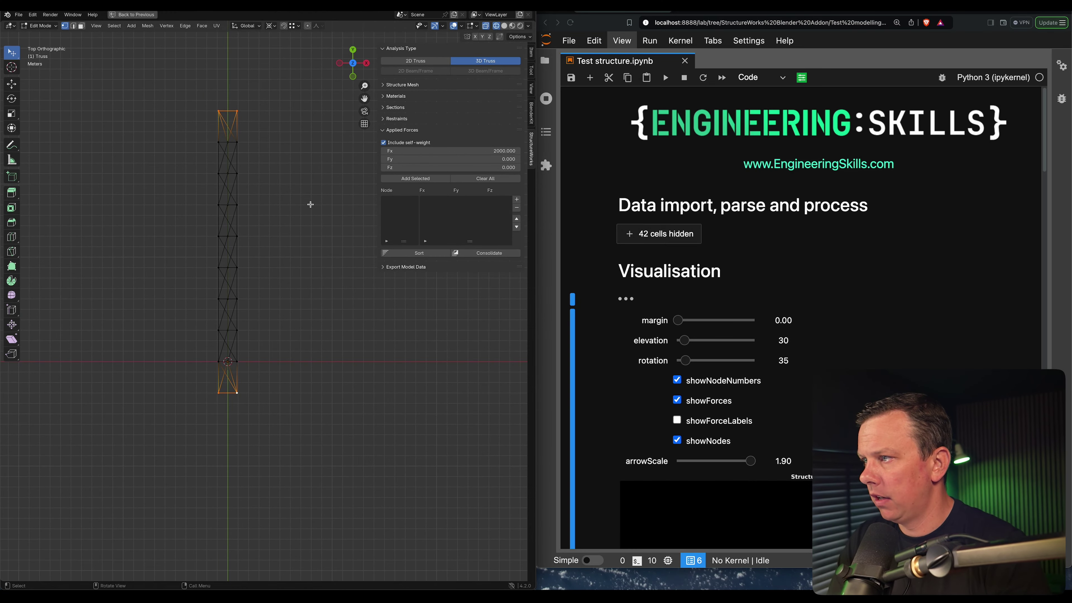
{"action": "left_click_drag", "start_coordinate": [280, 126], "coordinate": [228, 376]}
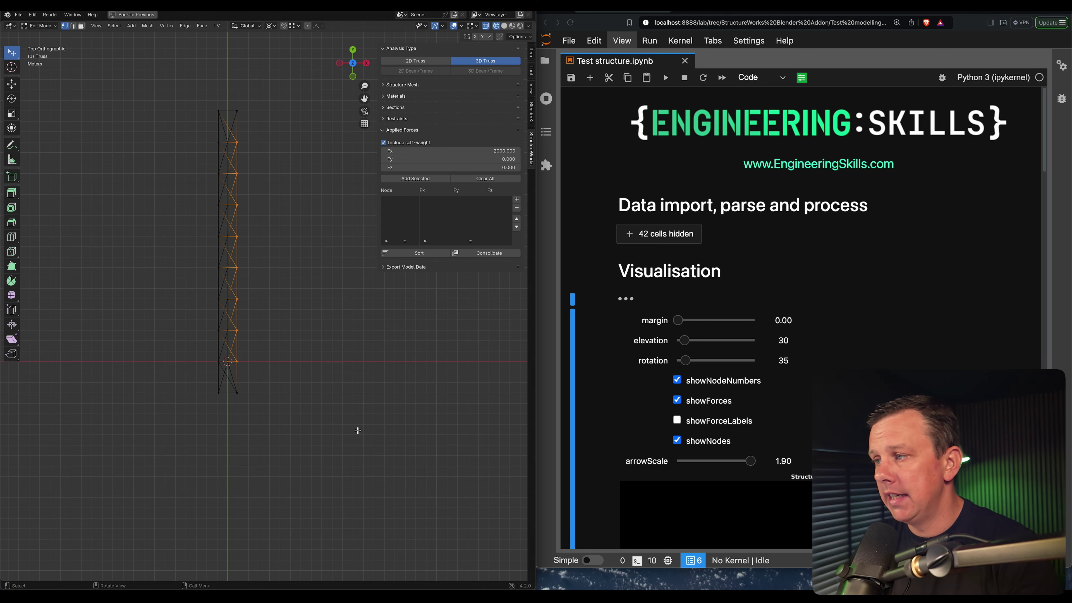
{"action": "middle_click_drag", "start_coordinate": [407, 417], "coordinate": [358, 362]}
{"action": "left_click", "coordinate": [418, 179]}
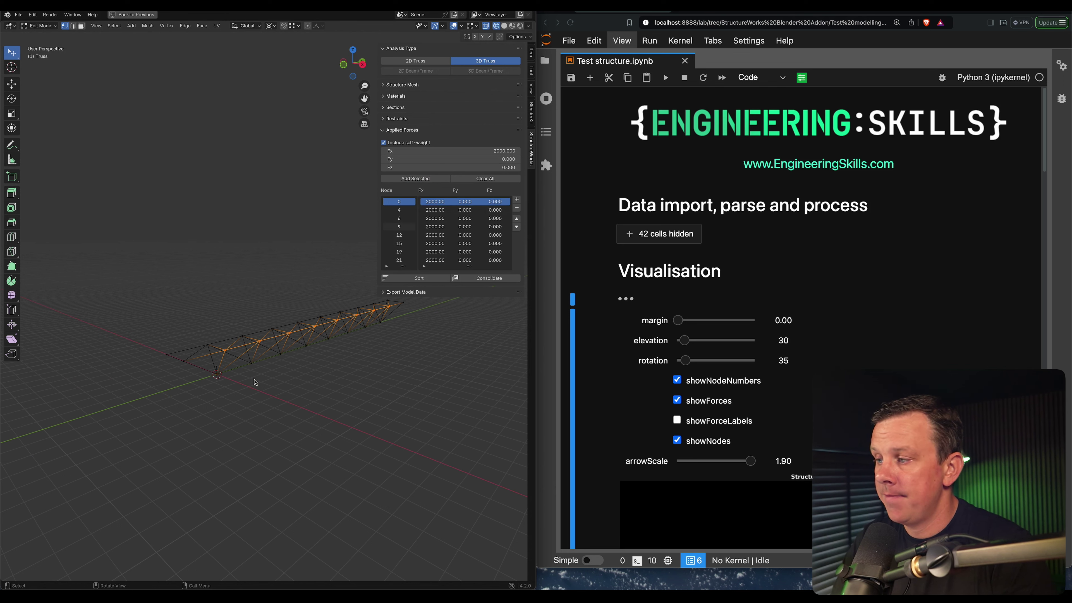
- Select the nodes along the lower chord one after another
{"action": "left_click", "coordinate": [254, 365]}
{"action": "left_click", "coordinate": [303, 349], "text": "shift"}
{"action": "left_click", "coordinate": [335, 341], "text": "shift"}
{"action": "left_click", "coordinate": [363, 333], "text": "shift"}
{"action": "left_click", "coordinate": [371, 330], "text": "shift"}
{"action": "left_click", "coordinate": [380, 324], "text": "shift"}
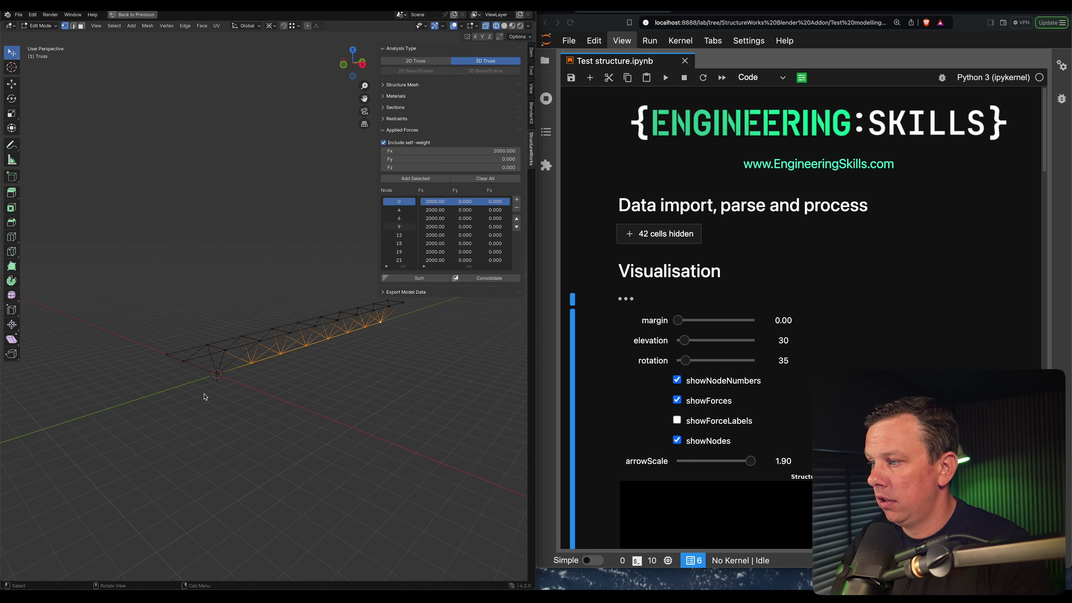
- Add the left-end node, apply Fx 0 and Fz -5000 to the lower chord, then sort the list
{"action": "left_click", "coordinate": [225, 378], "text": "shift"}
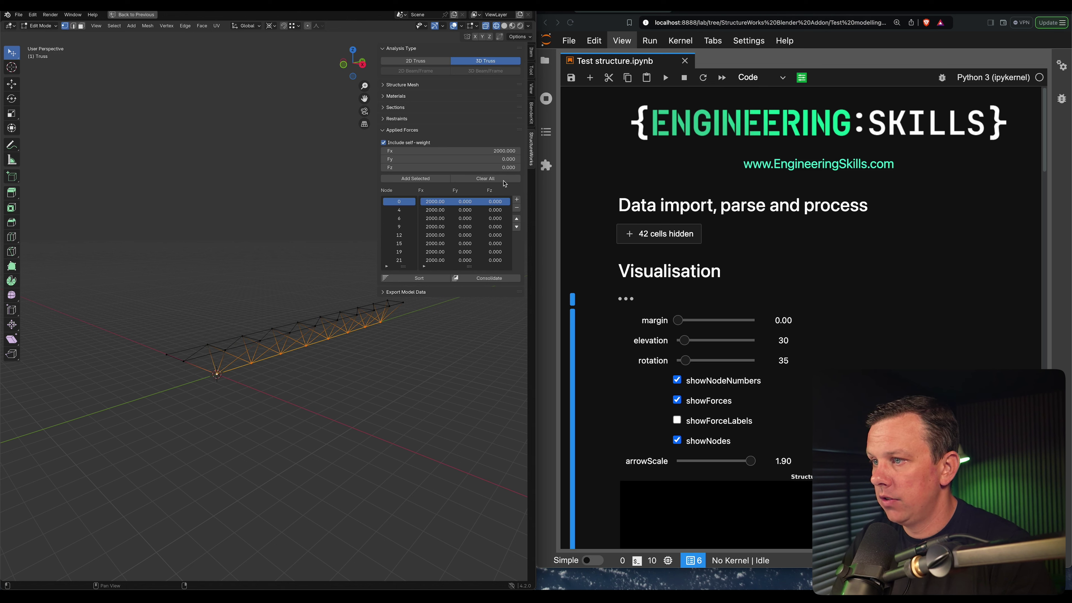
{"action": "left_click", "coordinate": [497, 150]}
{"action": "type", "text": "0"}
{"action": "key", "text": "Return"}
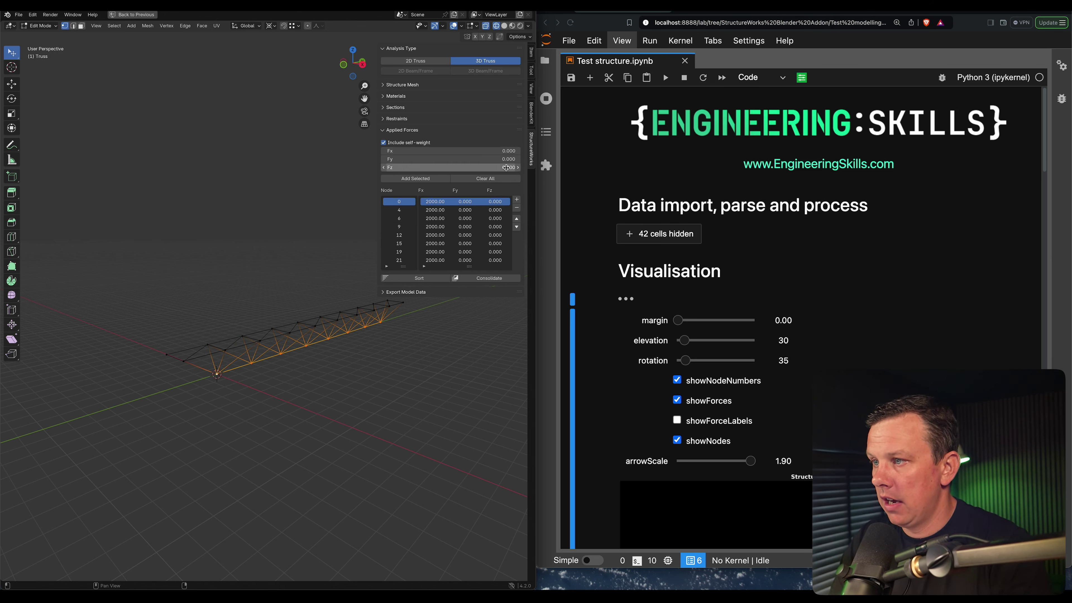
{"action": "left_click", "coordinate": [506, 168]}
{"action": "type", "text": "-5000"}
{"action": "key", "text": "Return"}
{"action": "left_click", "coordinate": [403, 180]}
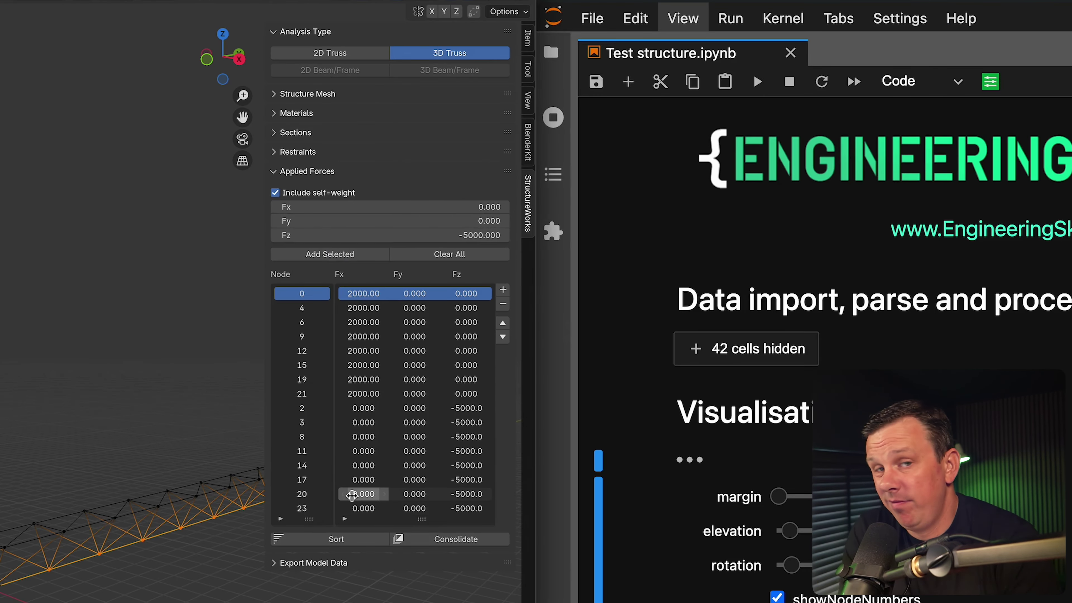
{"action": "left_click", "coordinate": [336, 544]}
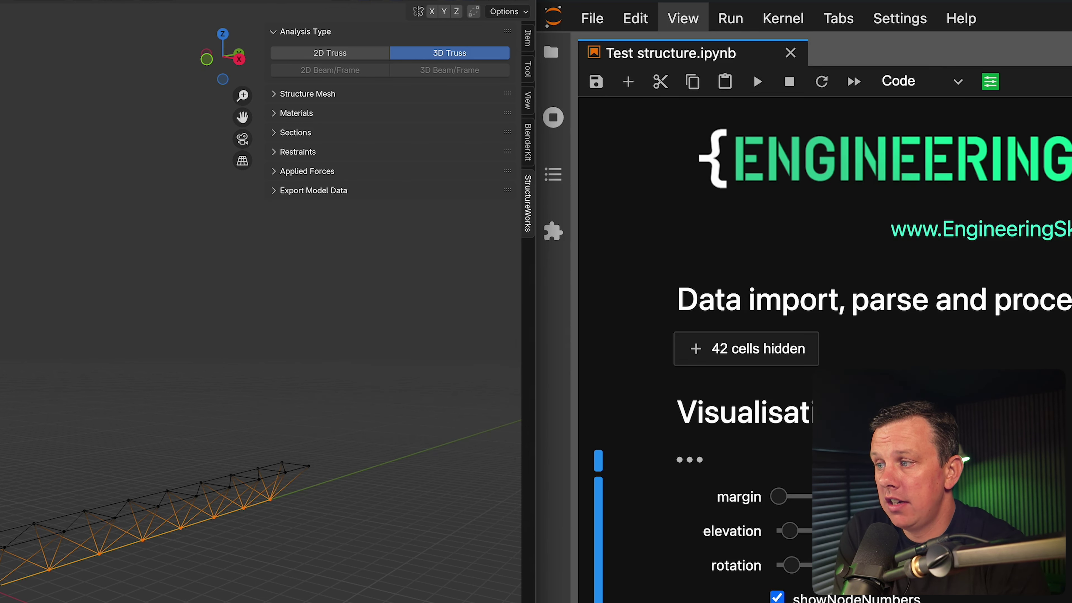
- Set the Export Model Data file name to model_data with Add timestamp switched off
{"action": "scroll", "coordinate": [161, 301], "scroll_direction": "down", "scroll_amount": 3}
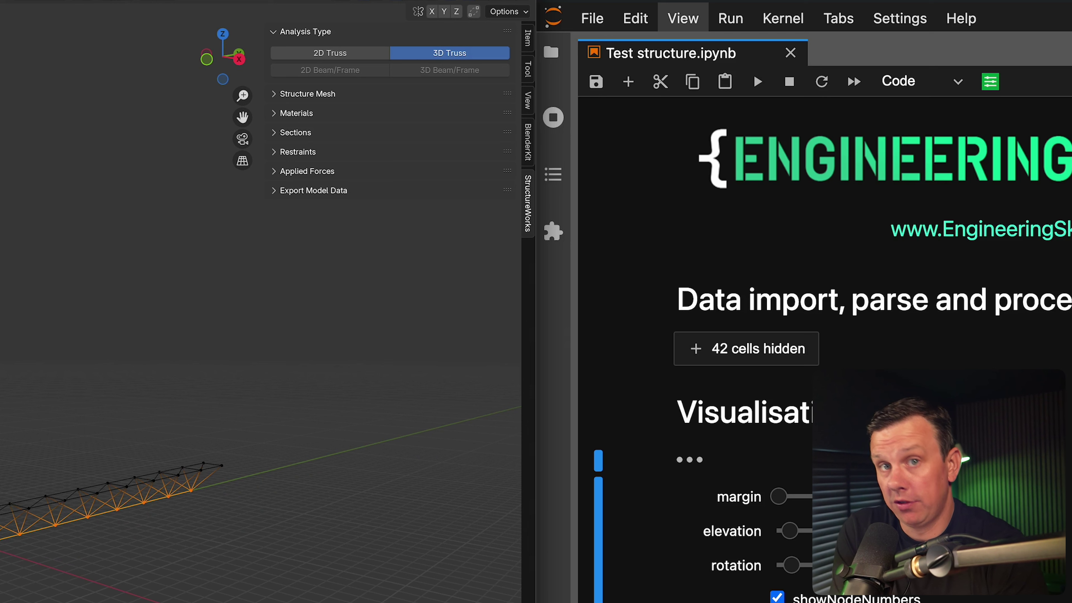
{"action": "left_click", "coordinate": [283, 193]}
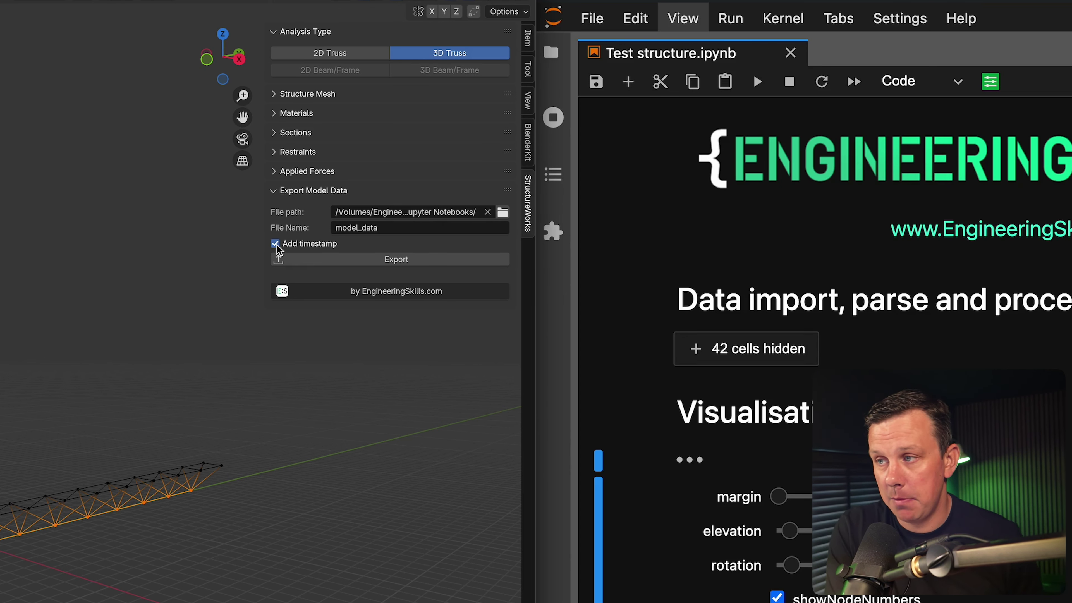
{"action": "left_click", "coordinate": [276, 246]}
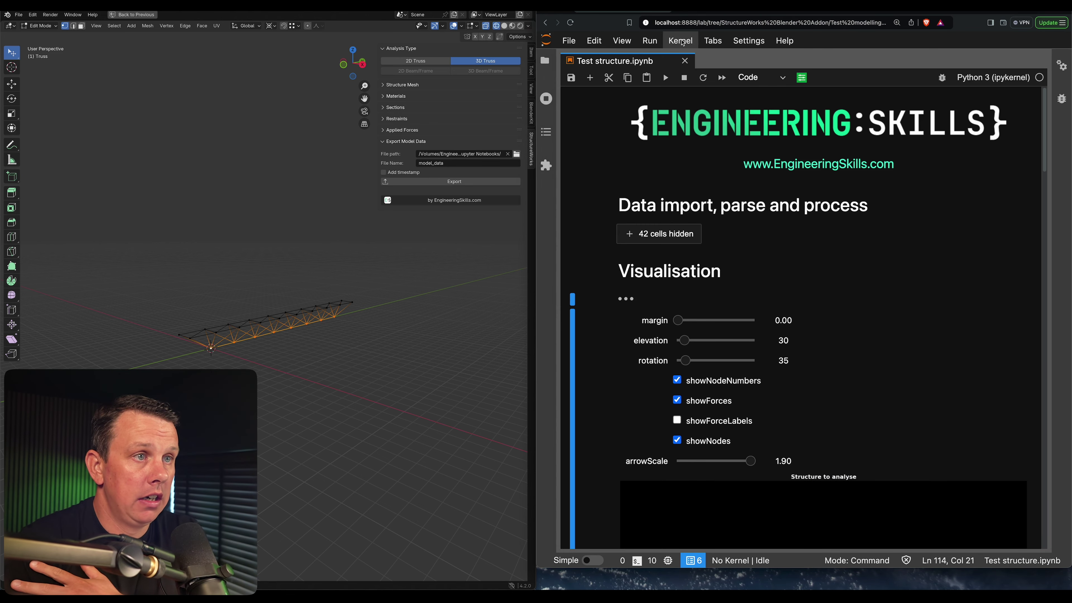
- Restart the notebook kernel and rerun all cells on the new model
{"action": "left_click", "coordinate": [680, 40]}
{"action": "left_click", "coordinate": [703, 125]}
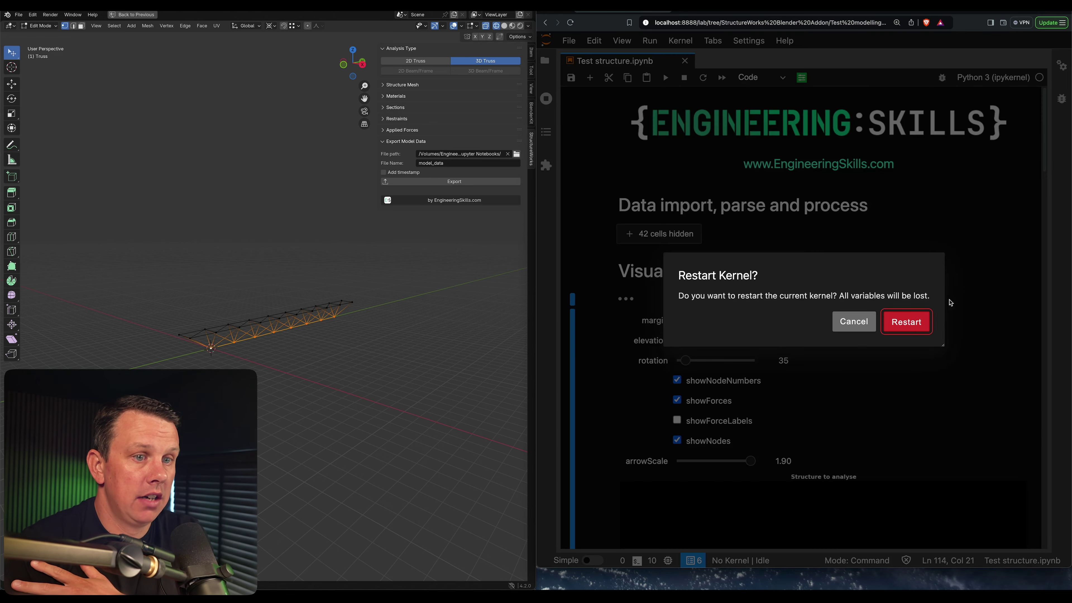
{"action": "left_click", "coordinate": [910, 320]}
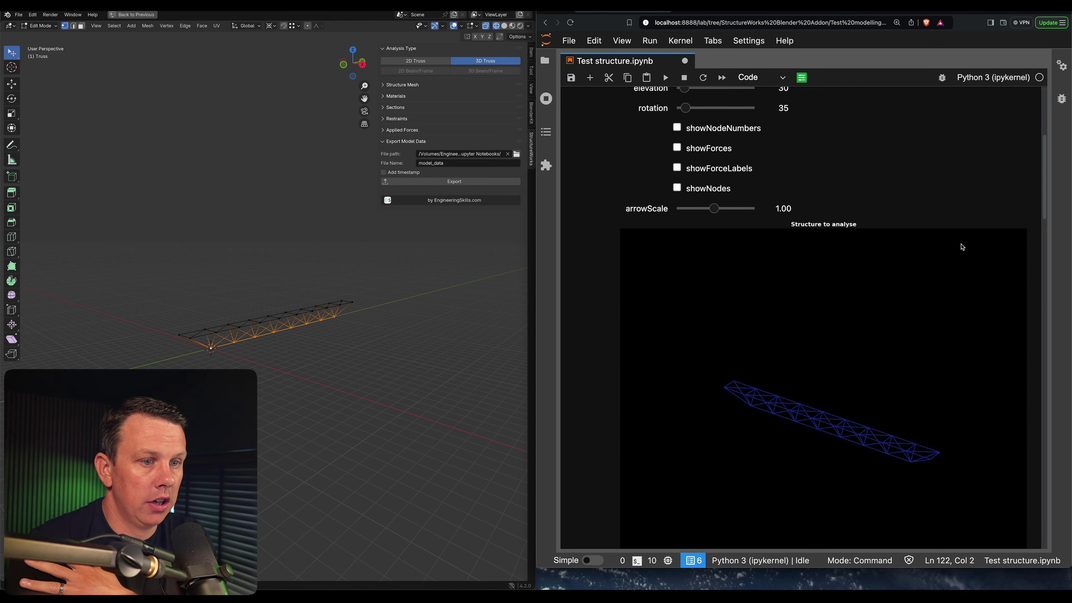
{"action": "scroll", "coordinate": [732, 288], "scroll_direction": "down", "scroll_amount": 5}
{"action": "scroll", "coordinate": [732, 287], "scroll_direction": "up", "scroll_amount": 7}
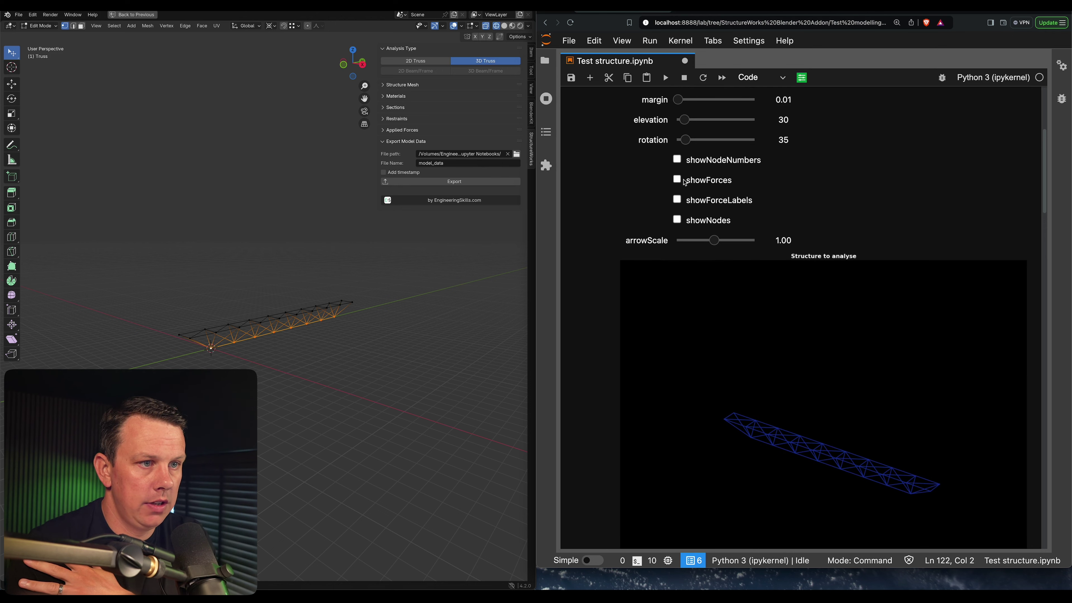
- Plot the truss with showForces ticked, arrowScale 2.00 and showNodes ticked
{"action": "left_click", "coordinate": [677, 180]}
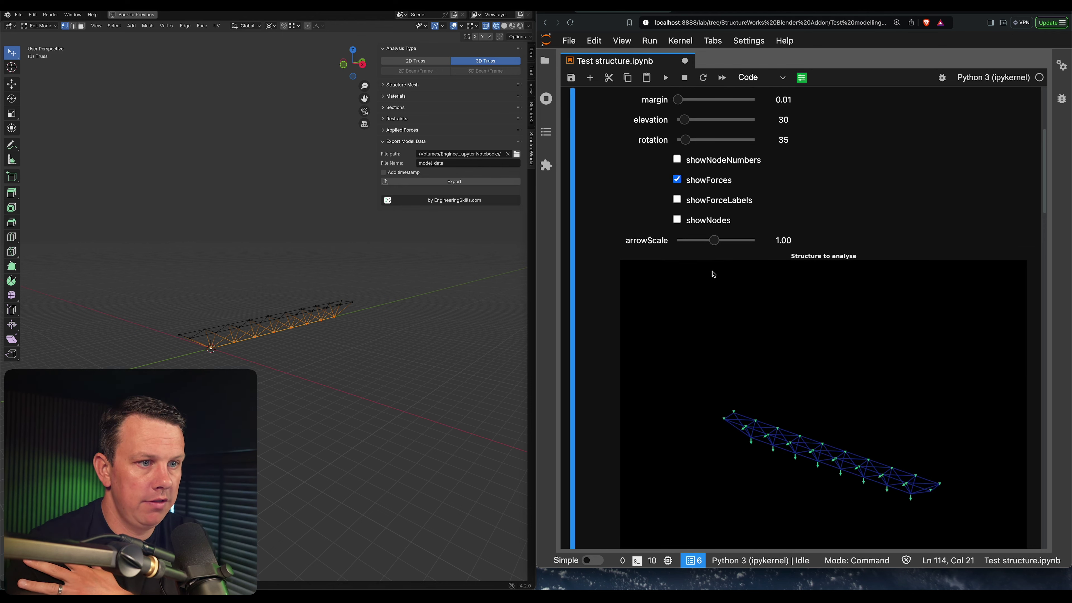
{"action": "left_click_drag", "start_coordinate": [720, 244], "coordinate": [762, 247]}
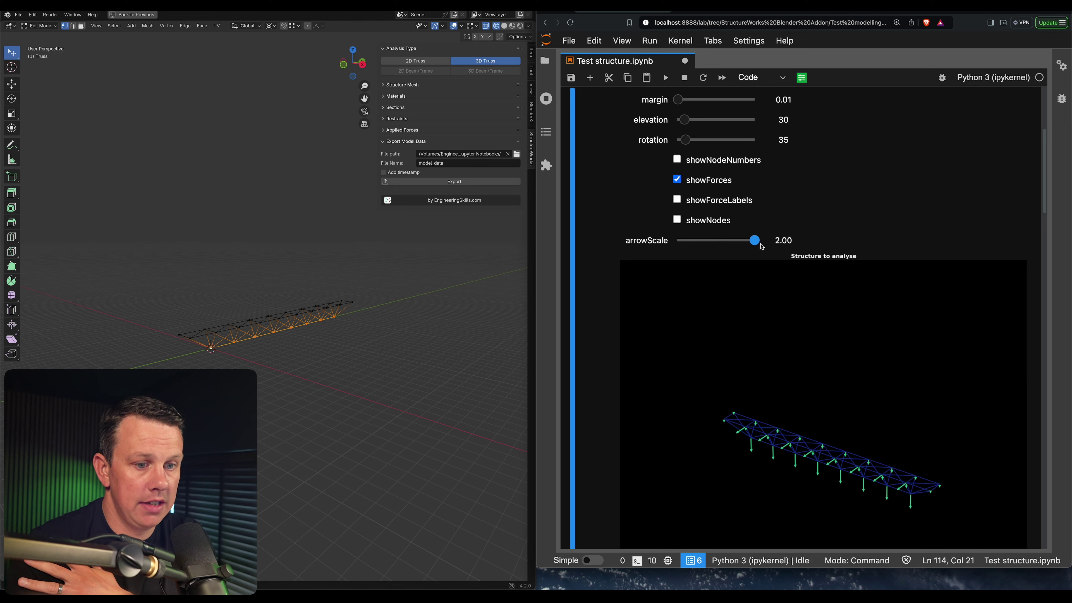
{"action": "left_click", "coordinate": [677, 199]}
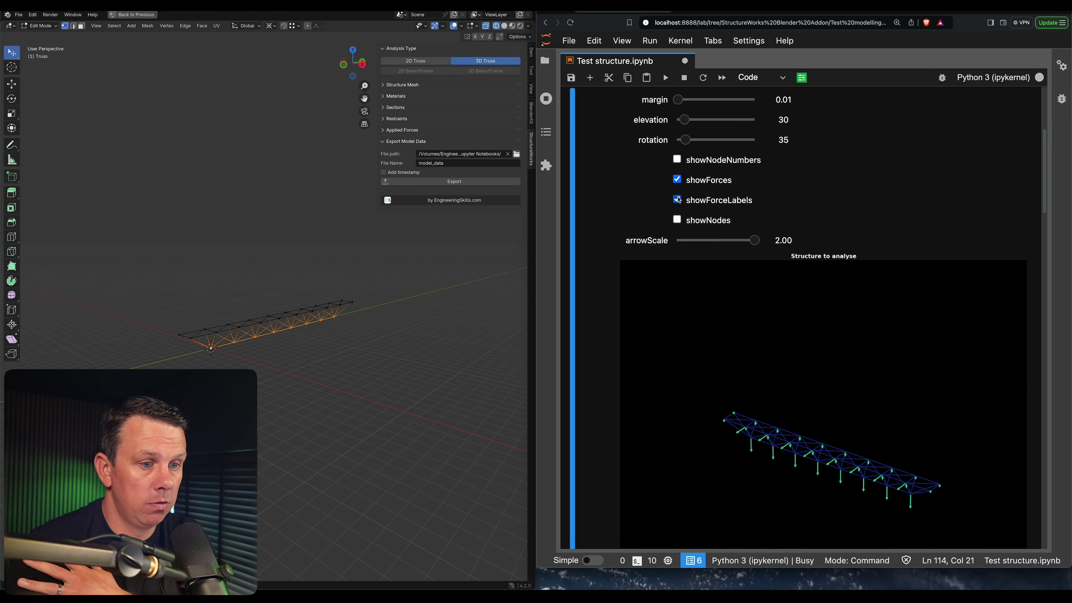
{"action": "left_click", "coordinate": [677, 200]}
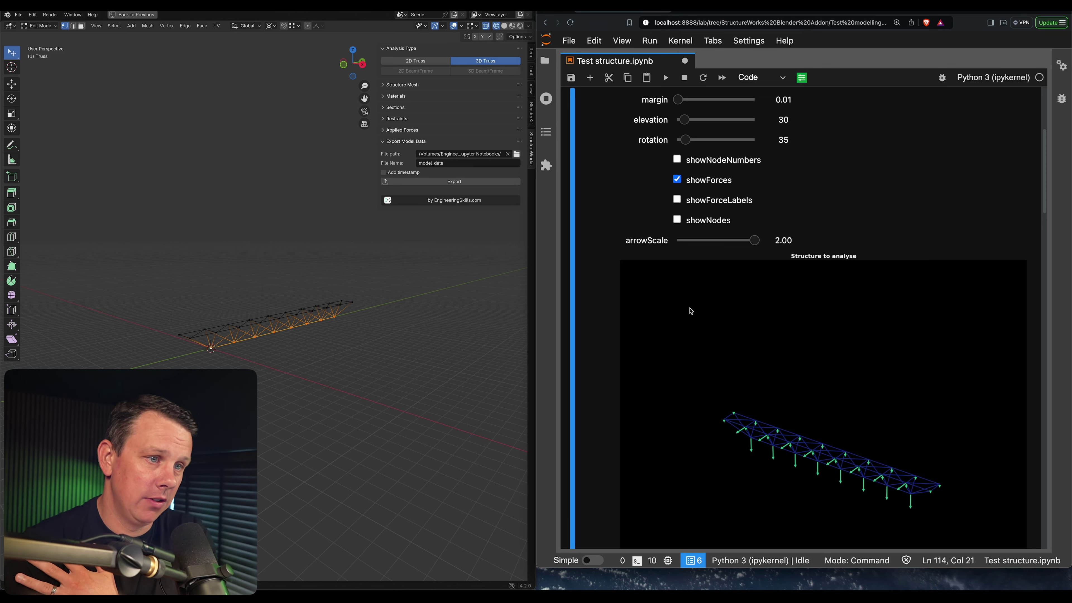
{"action": "left_click", "coordinate": [678, 220]}
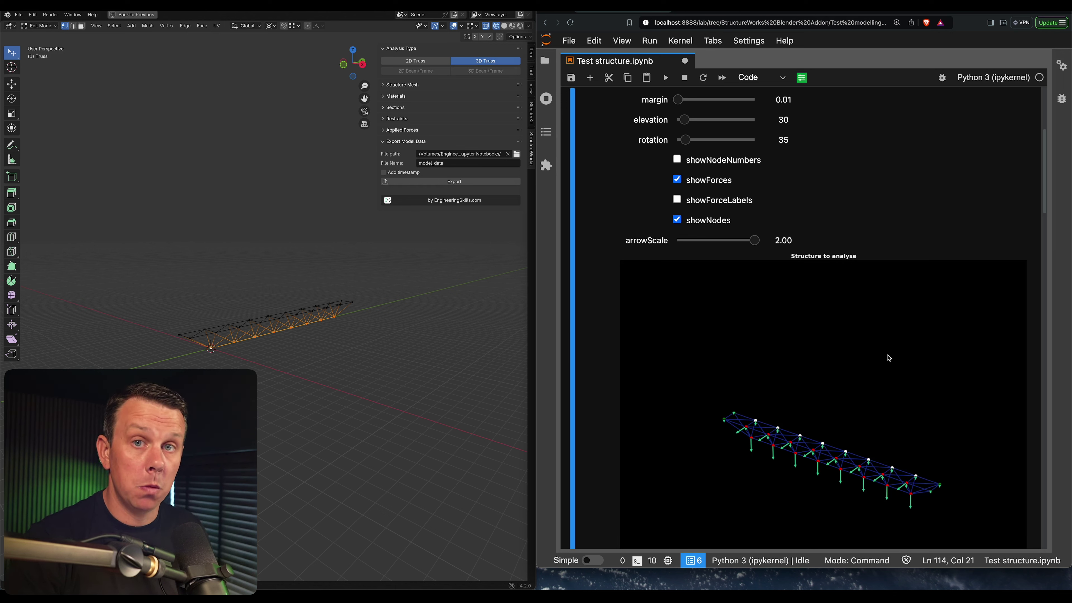
{"action": "scroll", "coordinate": [762, 364], "scroll_direction": "down", "scroll_amount": 3}
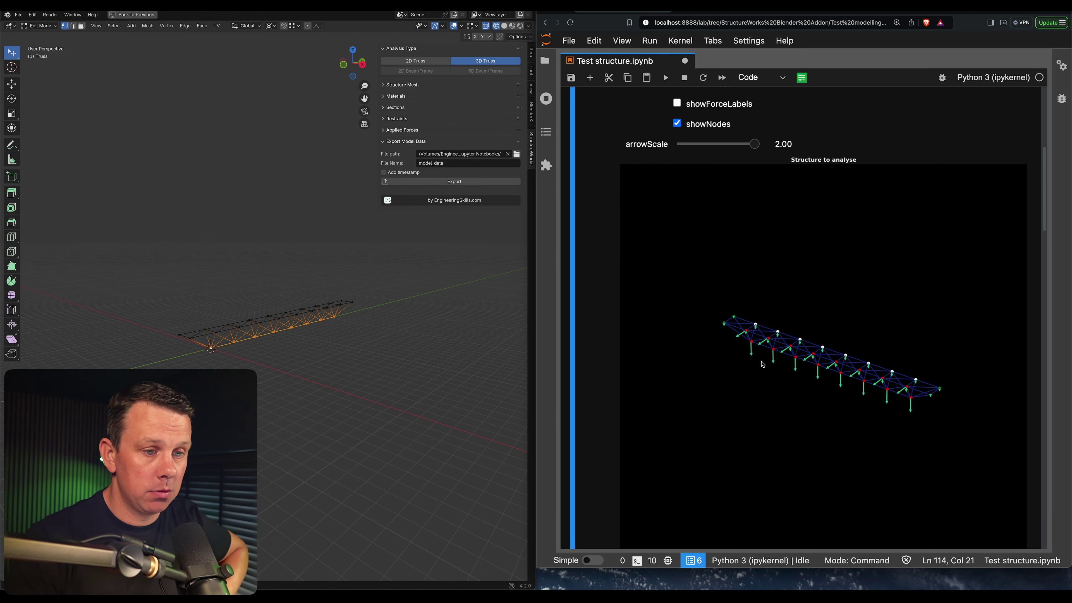
{"action": "scroll", "coordinate": [763, 364], "scroll_direction": "down", "scroll_amount": 15}
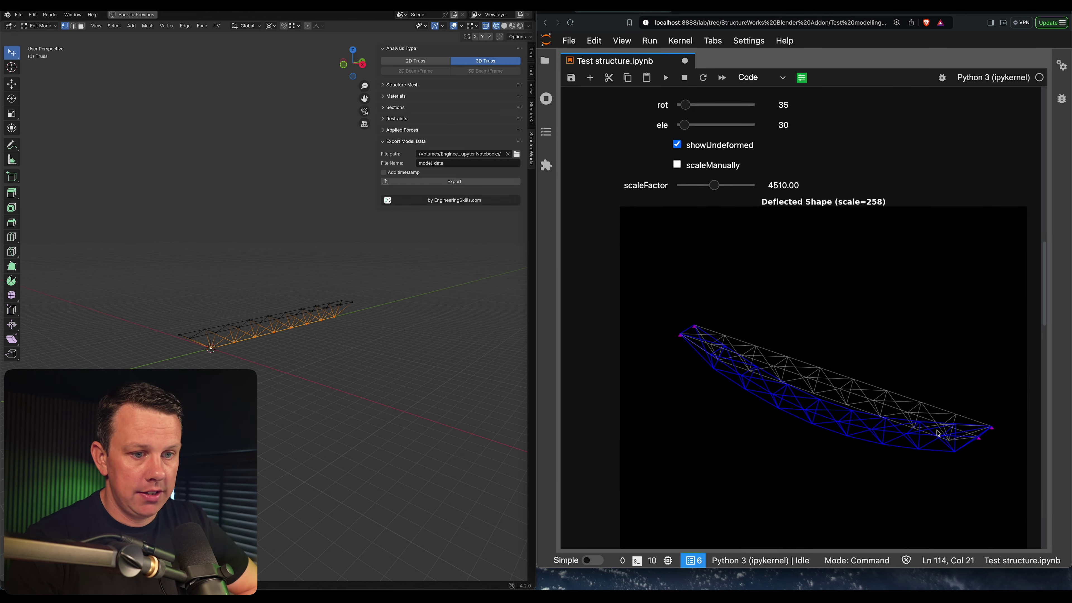
- Drag the Deflected Shape plot's ele slider from 30 down to 20
{"action": "scroll", "coordinate": [832, 377], "scroll_direction": "up", "scroll_amount": 2}
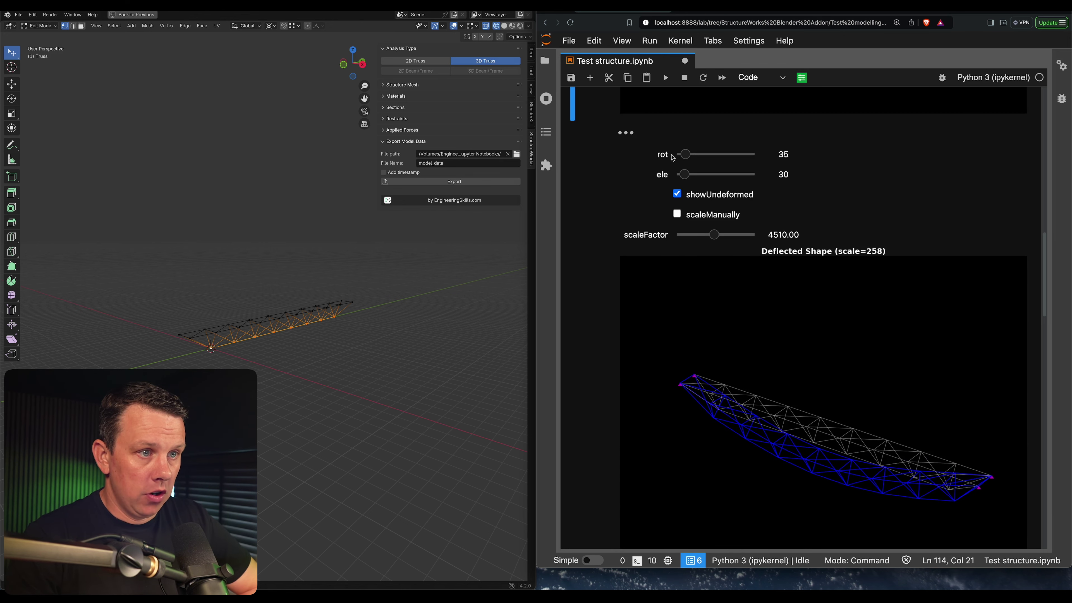
{"action": "left_click", "coordinate": [684, 175]}
{"action": "mouse_move", "coordinate": [684, 178]}
{"action": "left_mouse_down"}
{"action": "mouse_move", "coordinate": [701, 175]}
{"action": "mouse_move", "coordinate": [682, 176]}
{"action": "mouse_move", "coordinate": [696, 160]}
{"action": "mouse_move", "coordinate": [719, 163]}
{"action": "mouse_move", "coordinate": [693, 166]}
{"action": "left_mouse_up"}
{"action": "scroll", "coordinate": [797, 359], "scroll_direction": "down", "scroll_amount": 10}
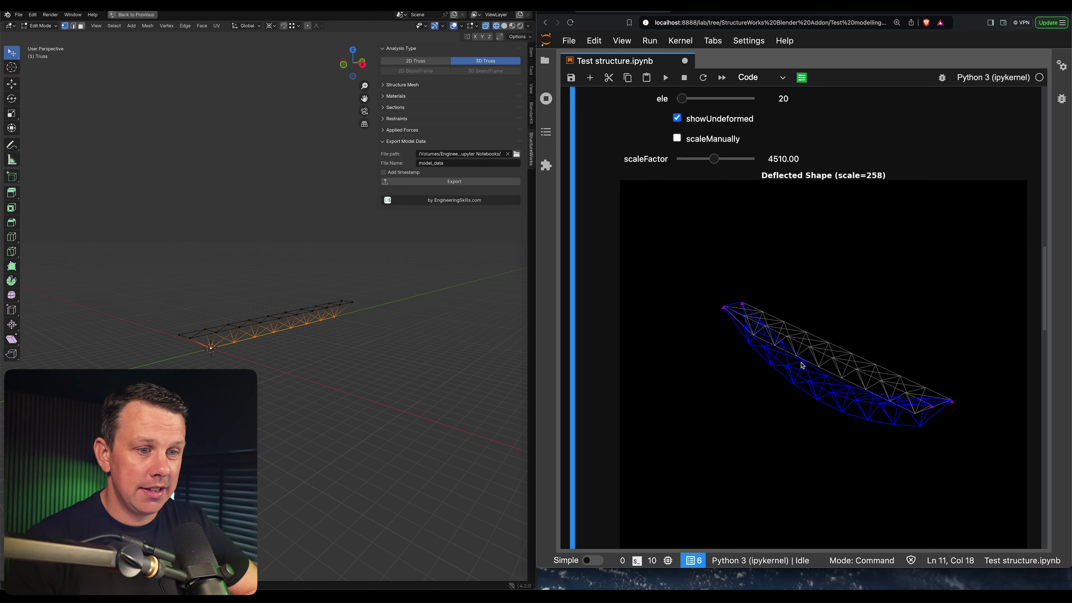
{"action": "scroll", "coordinate": [800, 381], "scroll_direction": "down", "scroll_amount": 5}
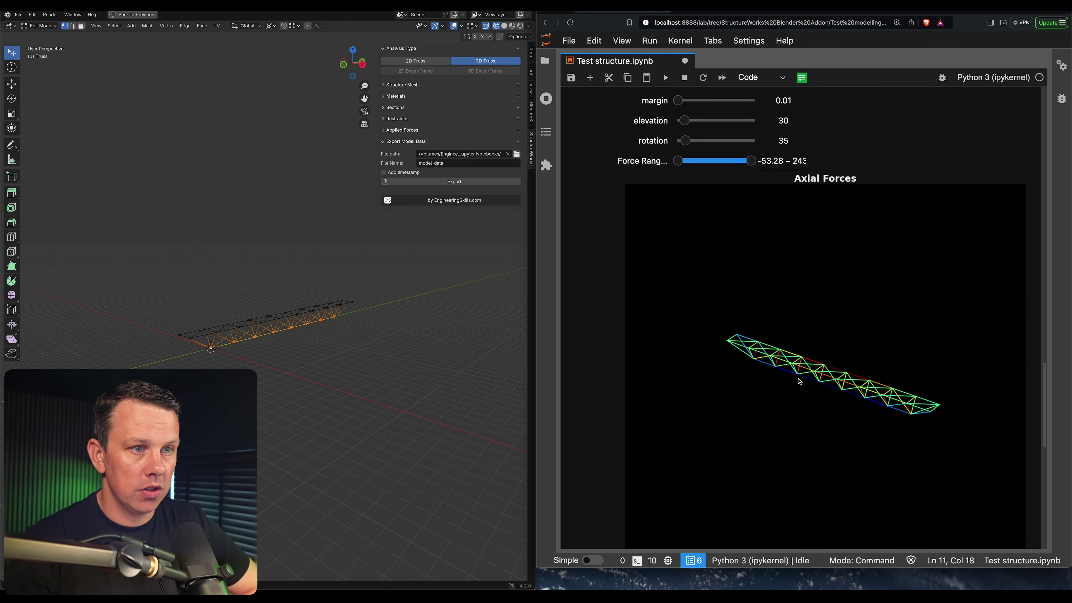
- Raise the Axial Forces plot's Force Range lower limit from -53.28 to -17.28
{"action": "scroll", "coordinate": [798, 379], "scroll_direction": "down", "scroll_amount": 5}
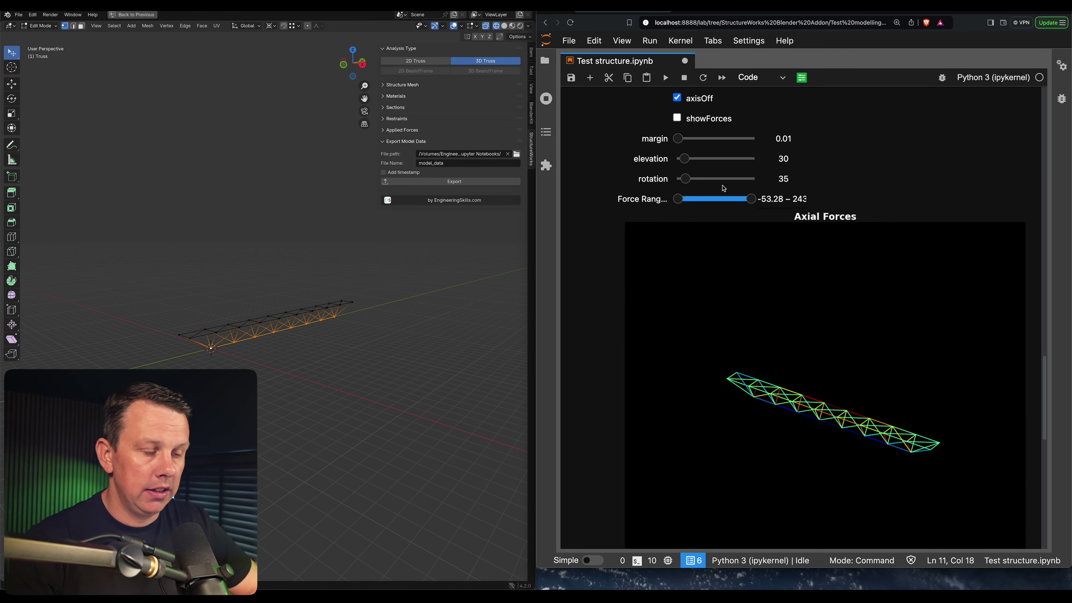
{"action": "mouse_move", "coordinate": [678, 198]}
{"action": "left_mouse_down"}
{"action": "mouse_move", "coordinate": [695, 202]}
{"action": "mouse_move", "coordinate": [686, 200]}
{"action": "left_mouse_up"}
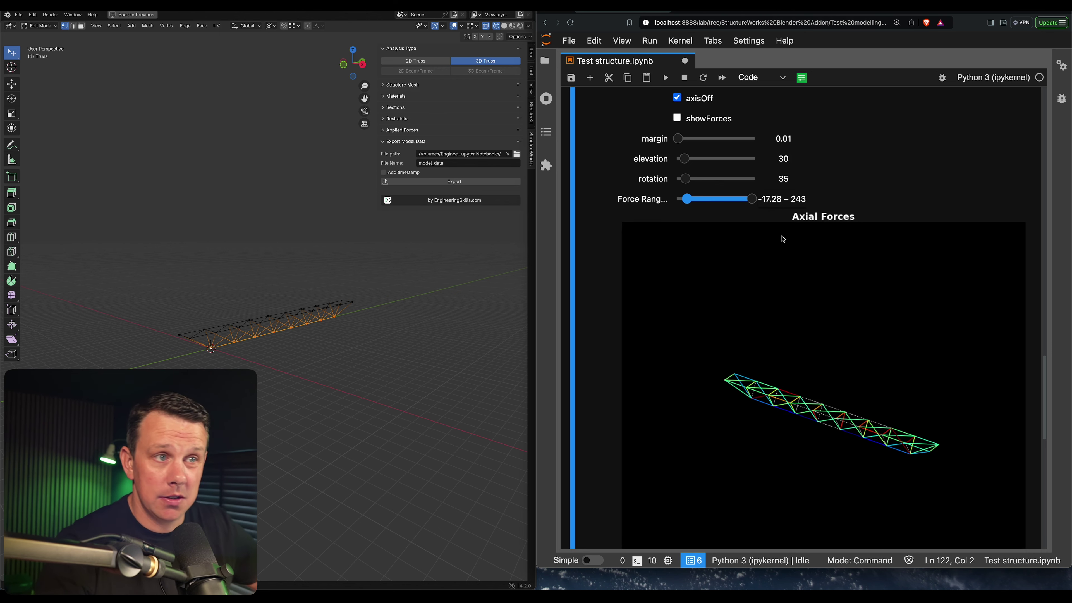
{"action": "scroll", "coordinate": [735, 331], "scroll_direction": "down", "scroll_amount": 5}
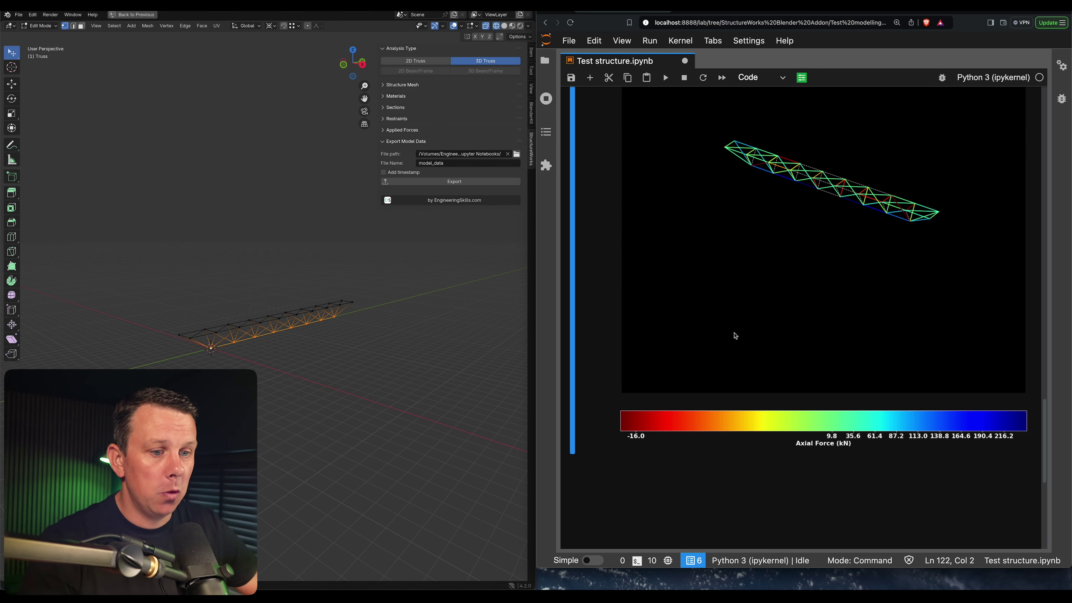
{"action": "scroll", "coordinate": [735, 336], "scroll_direction": "up", "scroll_amount": 6}
{"action": "scroll", "coordinate": [735, 336], "scroll_direction": "up", "scroll_amount": 10}
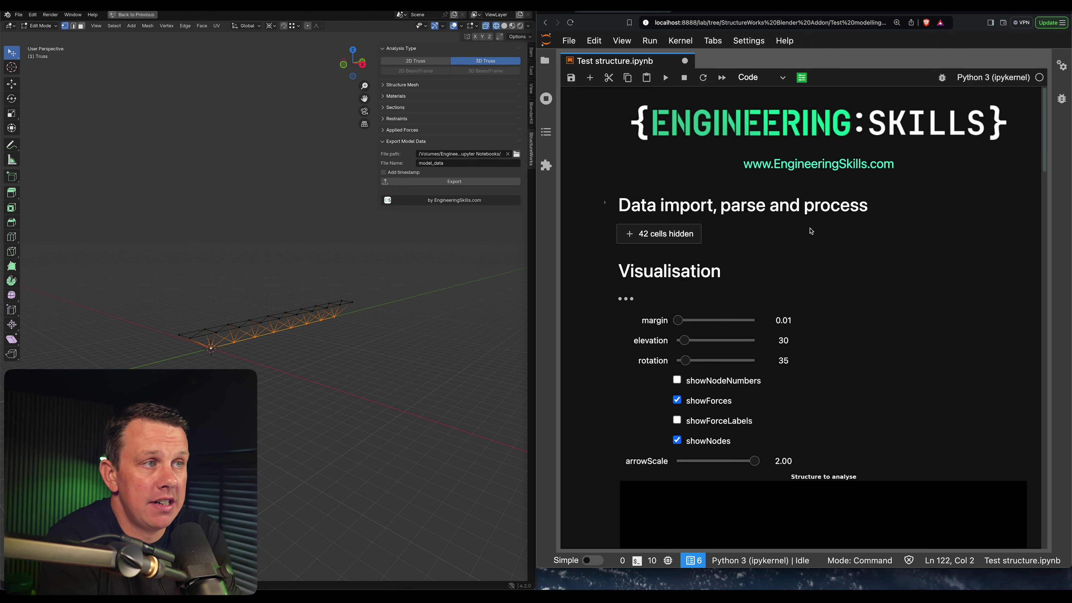
- Save the Test structure notebook and scroll down to the Deflected Shape plot
{"action": "key", "text": "super+s"}
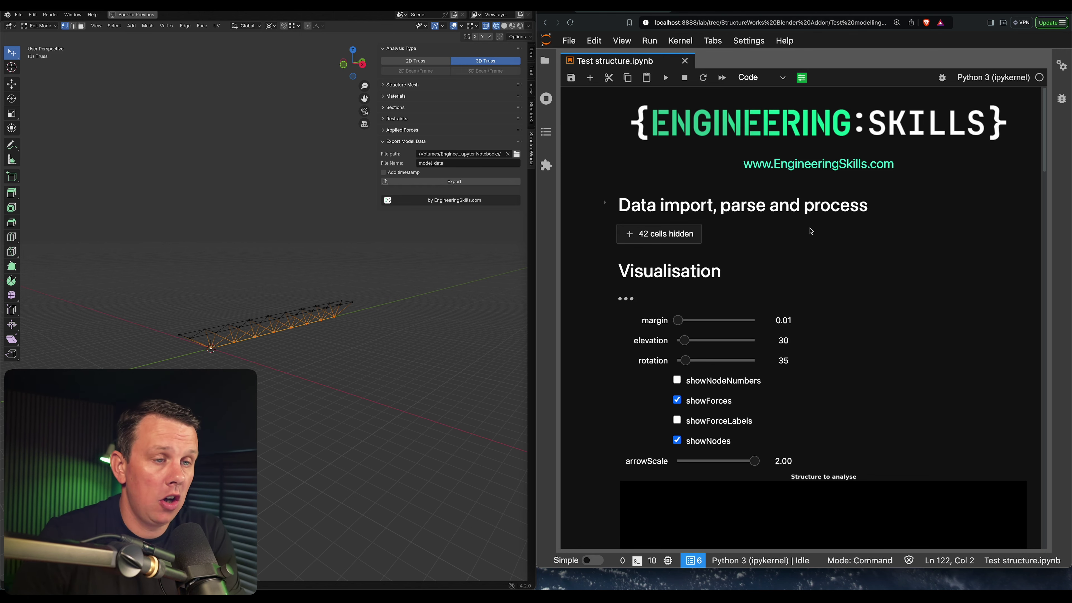
{"action": "scroll", "coordinate": [811, 241], "scroll_direction": "down", "scroll_amount": 10}
{"action": "scroll", "coordinate": [836, 362], "scroll_direction": "down", "scroll_amount": 8}
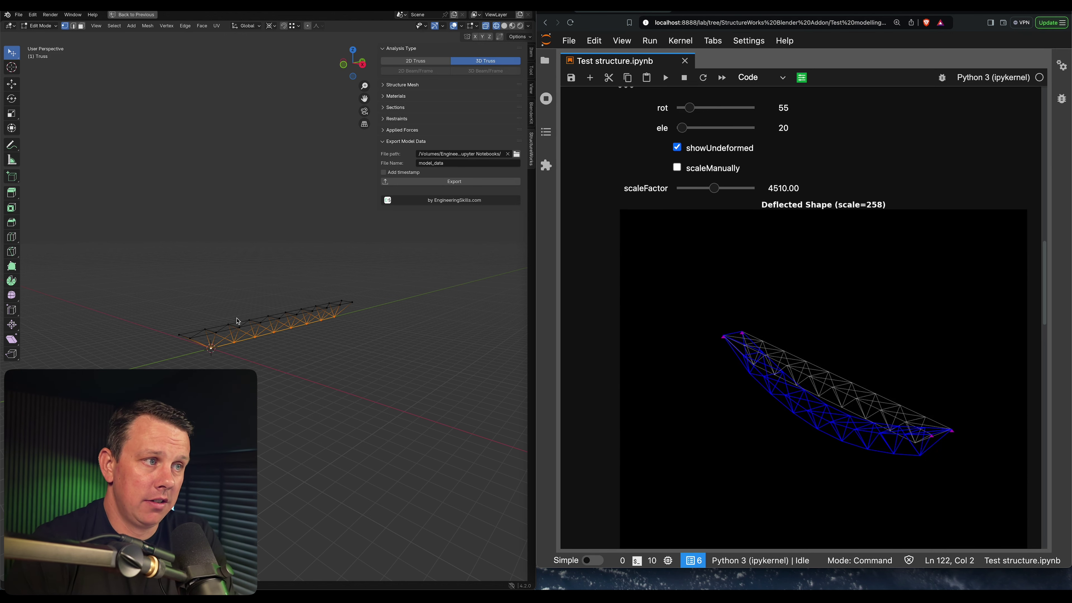
- Orbit the 3D viewport to view the loaded truss from another angle
{"action": "middle_click_drag", "start_coordinate": [281, 346], "coordinate": [311, 338]}
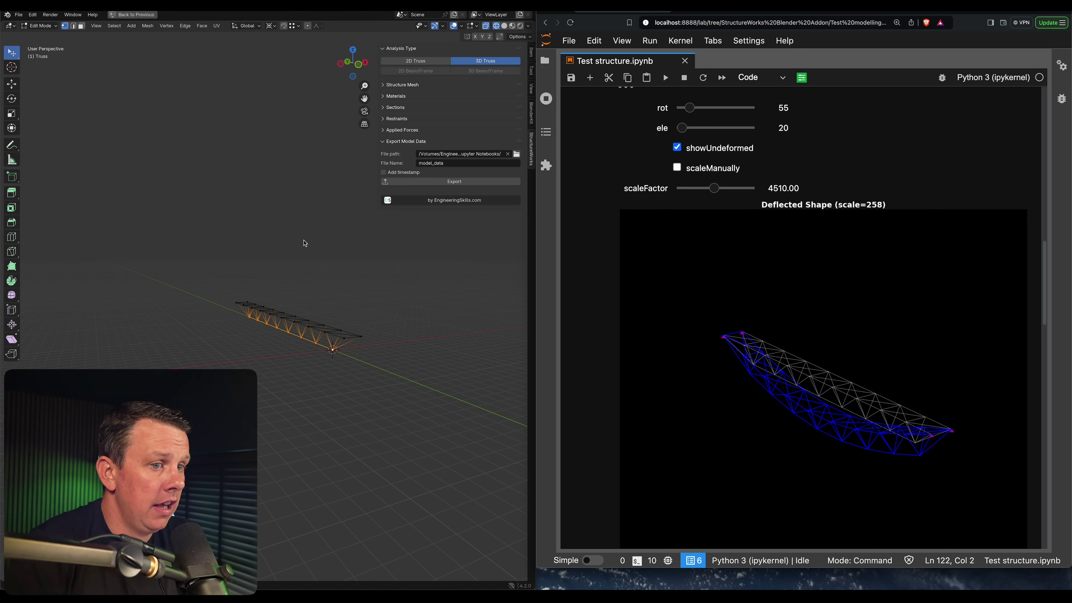
- Return to Object Mode, hide Truss and unhide Structure 3 in the outliner
{"action": "key", "text": "Tab"}
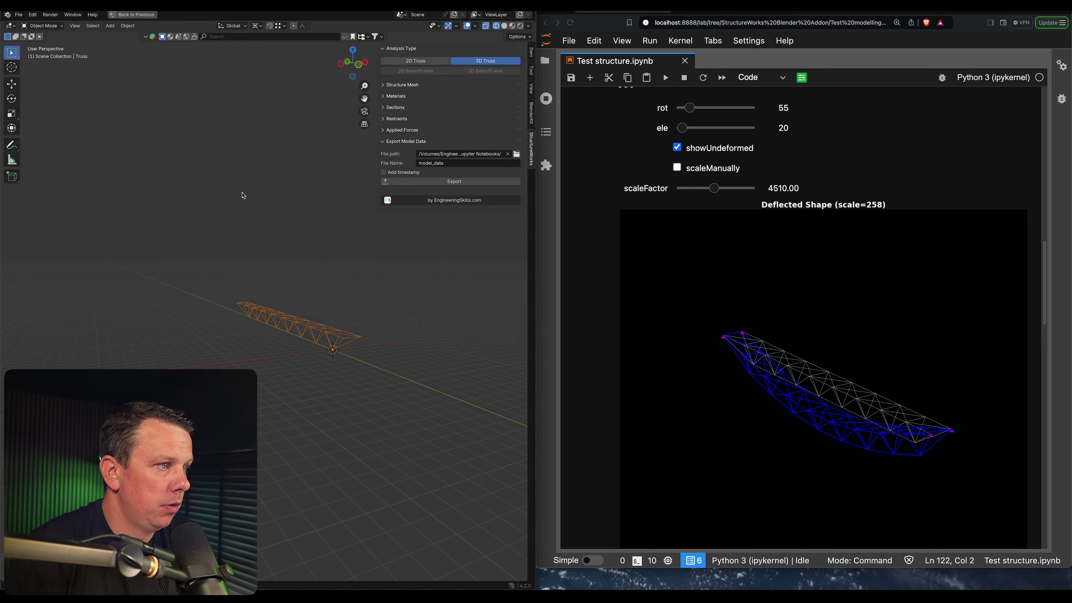
{"action": "key", "text": "ctrl+space"}
{"action": "left_click", "coordinate": [520, 69]}
{"action": "left_click", "coordinate": [519, 61]}
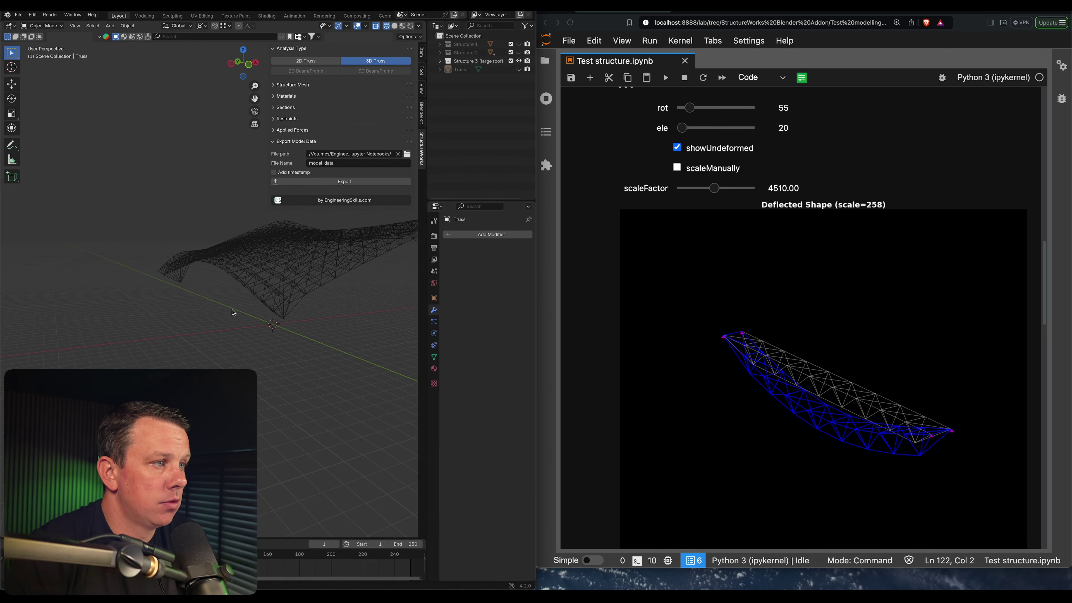
{"action": "key", "text": "ctrl+space"}
- Select the Roof object and enter Edit Mode with all its members selected
{"action": "mouse_move", "coordinate": [235, 312]}
{"action": "middle_mouse_down"}
{"action": "mouse_move", "coordinate": [278, 309]}
{"action": "mouse_move", "coordinate": [220, 311]}
{"action": "middle_mouse_up"}
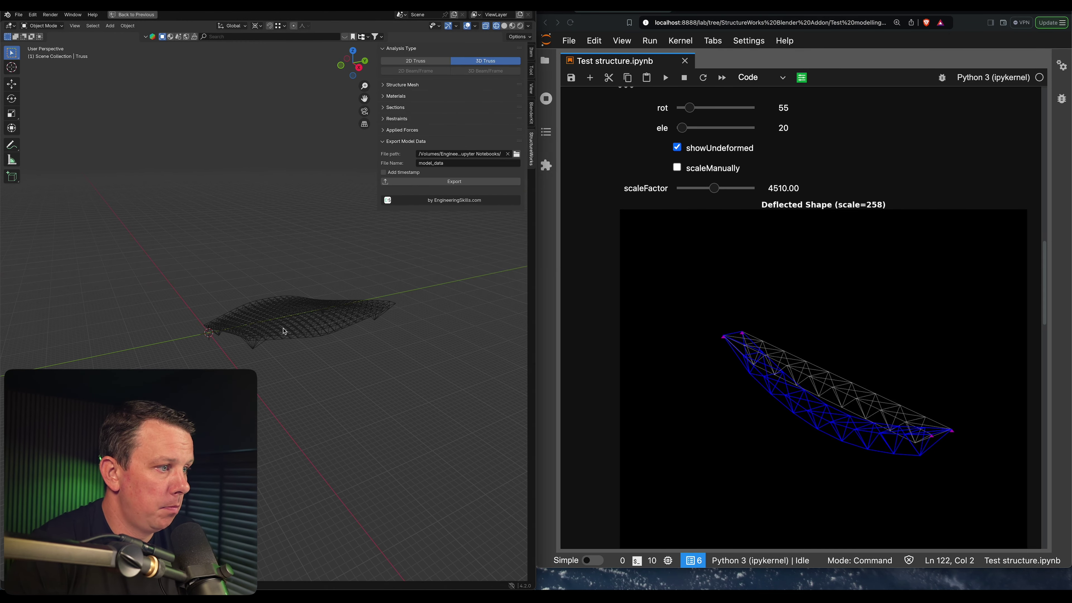
{"action": "left_click", "coordinate": [324, 331]}
{"action": "key", "text": "Tab"}
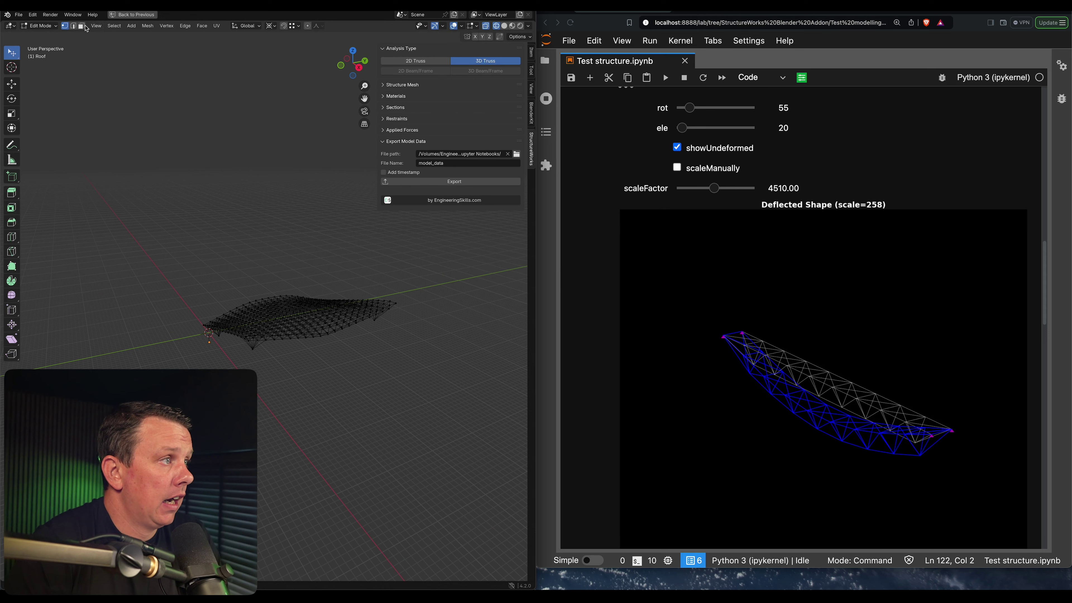
{"action": "key", "text": "a"}
{"action": "middle_click_drag", "start_coordinate": [311, 364], "coordinate": [319, 297]}
{"action": "scroll", "coordinate": [348, 351], "scroll_direction": "up", "scroll_amount": 6}
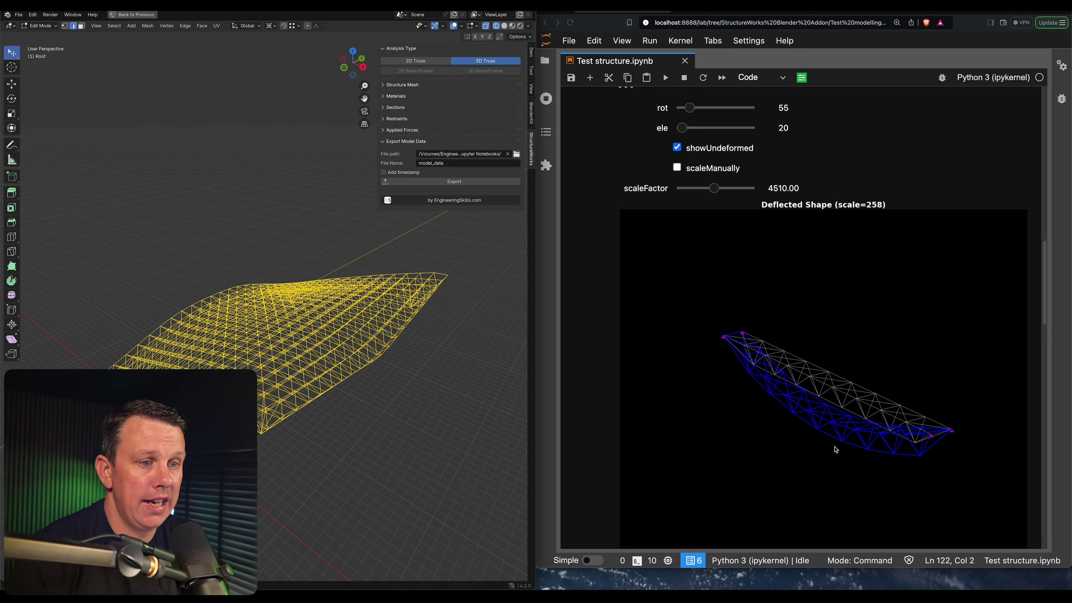
{"action": "left_click", "coordinate": [386, 85]}
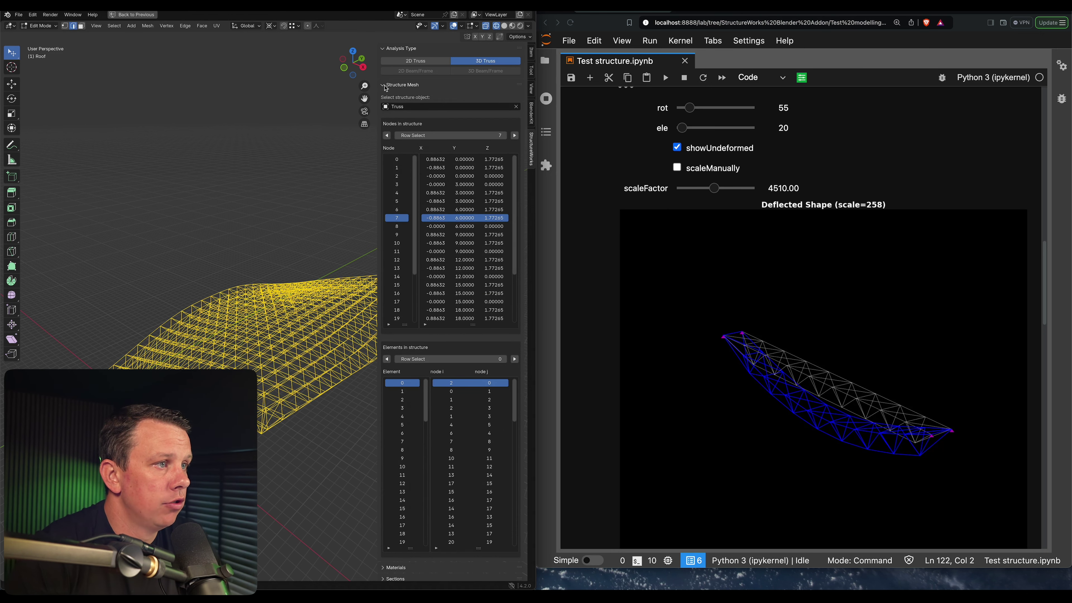
- Set Roof as the StructureWorks Structure Mesh object using the eyedropper
{"action": "left_click", "coordinate": [516, 107]}
{"action": "left_click", "coordinate": [517, 107]}
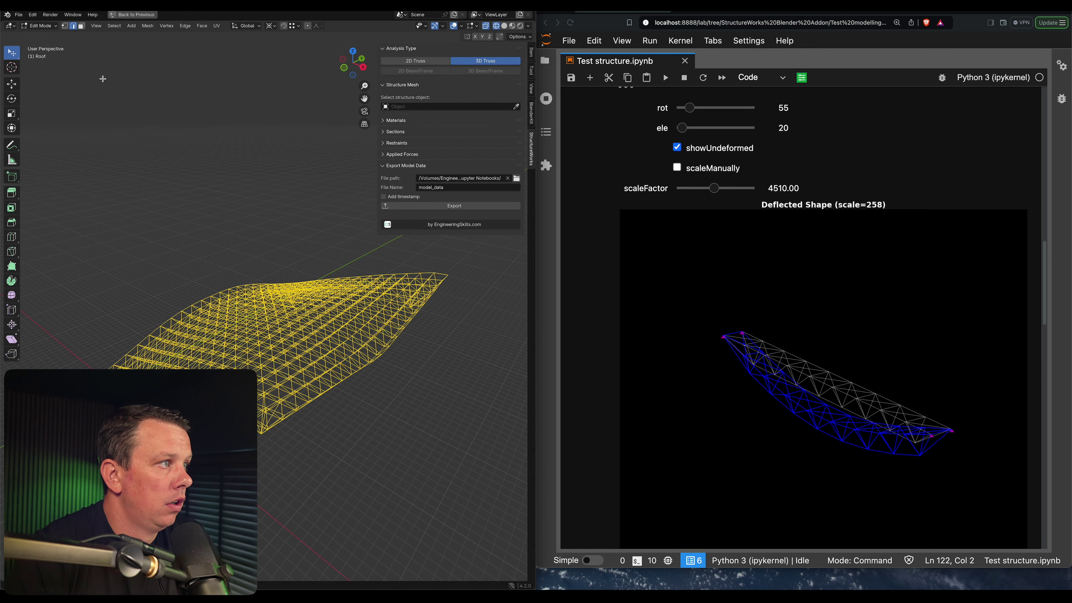
{"action": "key", "text": "Tab"}
{"action": "left_click", "coordinate": [515, 107]}
{"action": "left_click", "coordinate": [356, 303]}
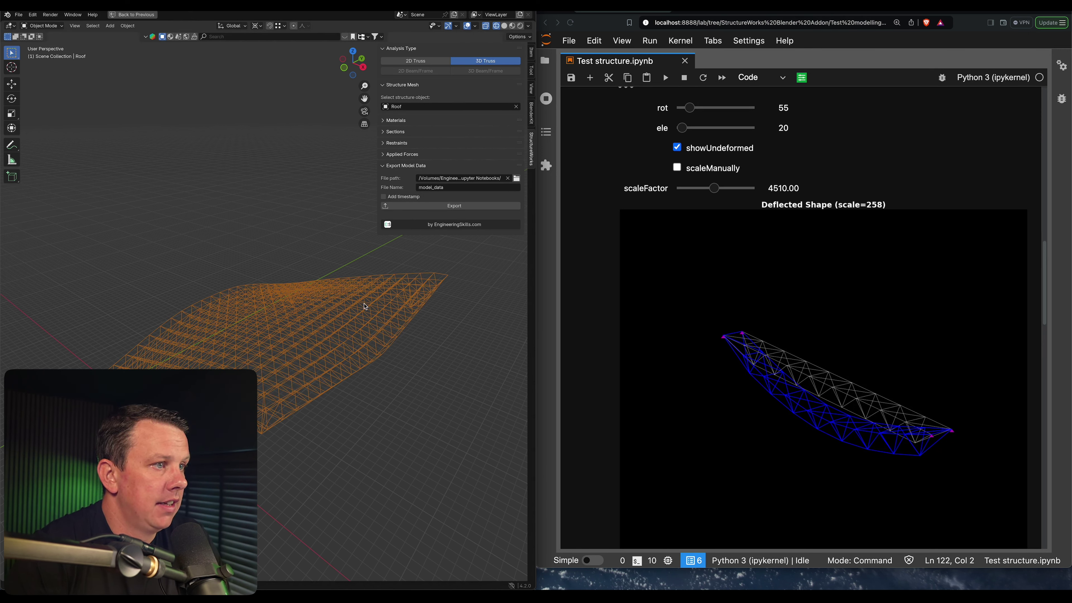
- Assign the Steel material to all roof members and verify the assignment
{"action": "left_click", "coordinate": [385, 121]}
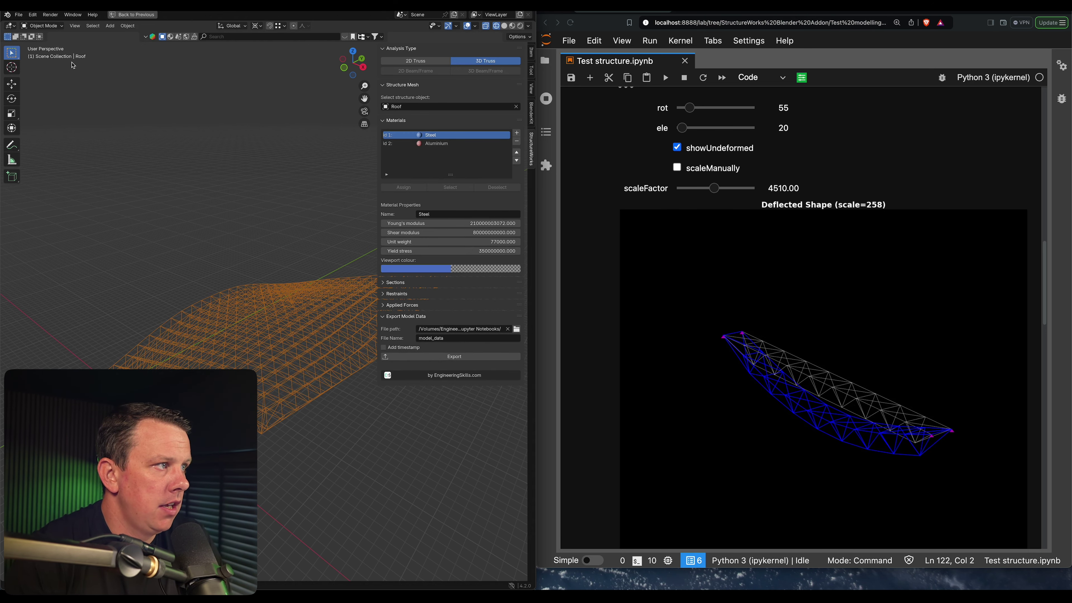
{"action": "key", "text": "Tab"}
{"action": "scroll", "coordinate": [148, 296], "scroll_direction": "up", "scroll_amount": 3}
{"action": "scroll", "coordinate": [148, 296], "scroll_direction": "up", "scroll_amount": 2}
{"action": "left_click", "coordinate": [451, 119]}
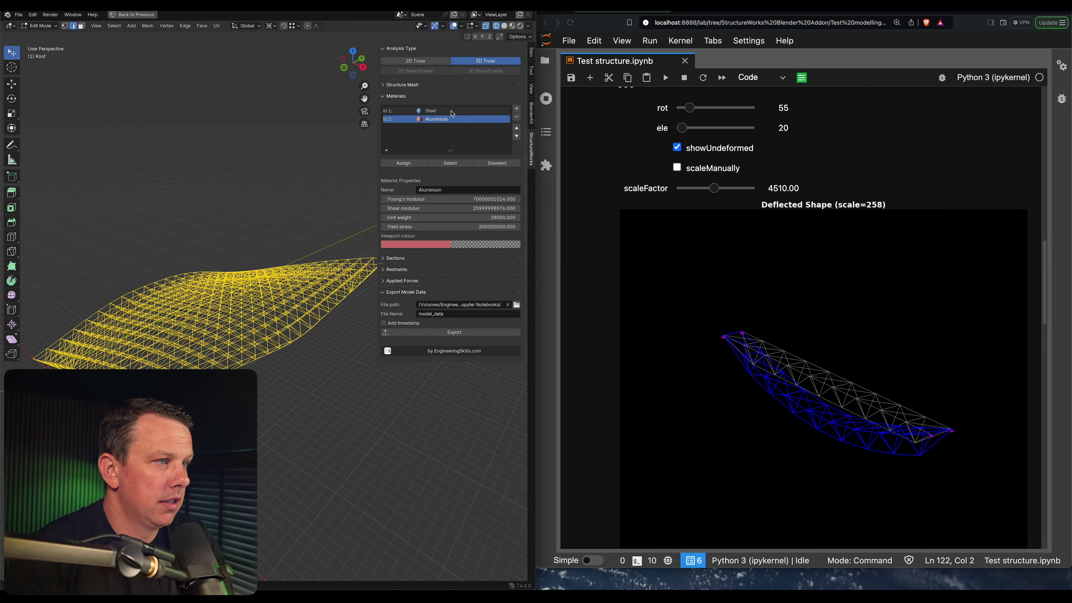
{"action": "left_click", "coordinate": [452, 111]}
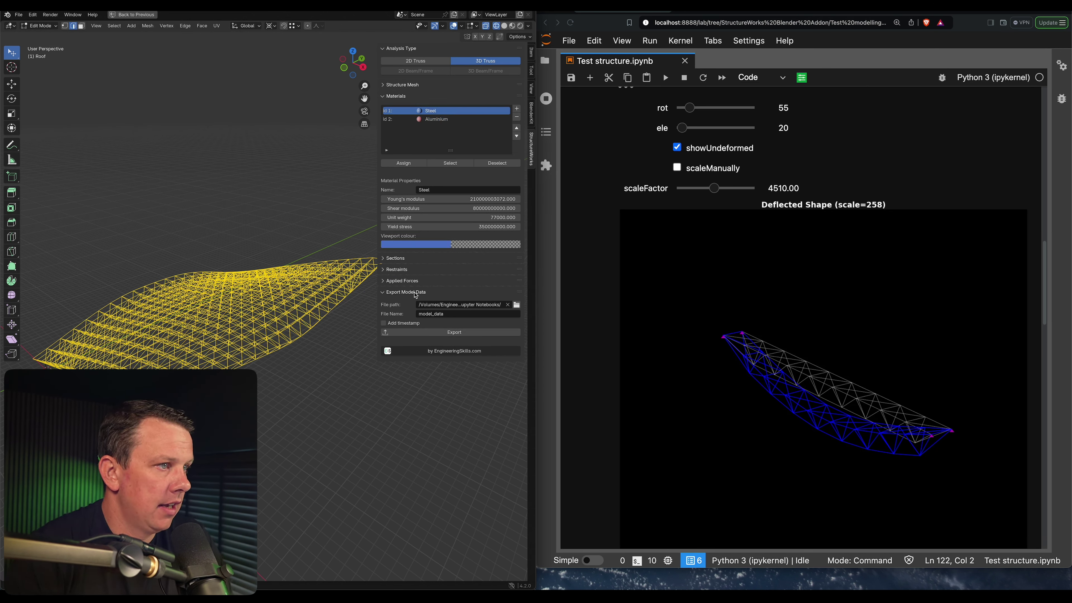
{"action": "left_click", "coordinate": [411, 165]}
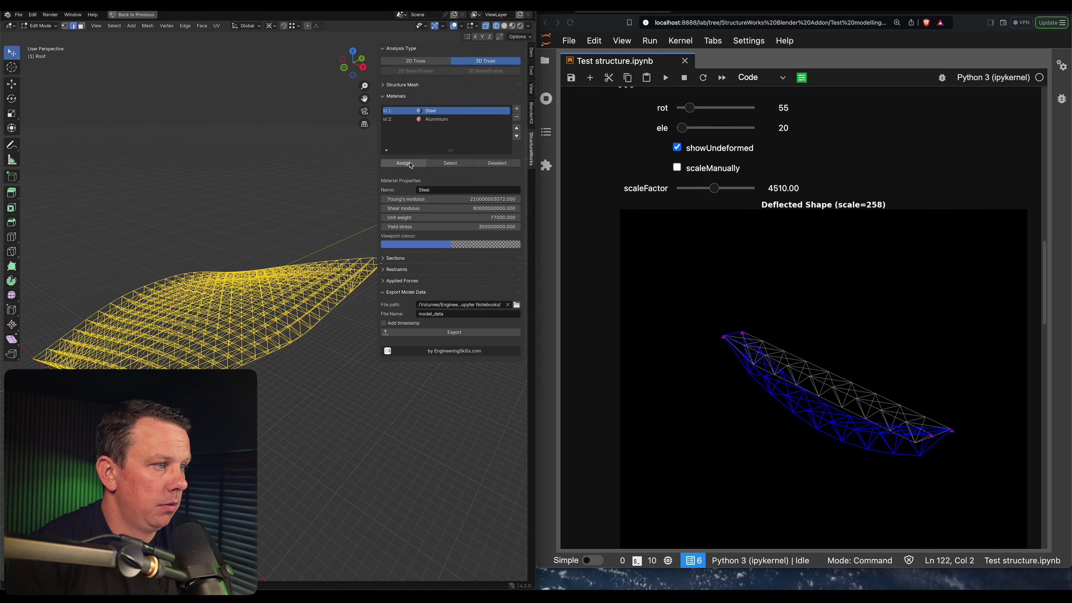
{"action": "left_click", "coordinate": [490, 164]}
{"action": "left_click", "coordinate": [450, 164]}
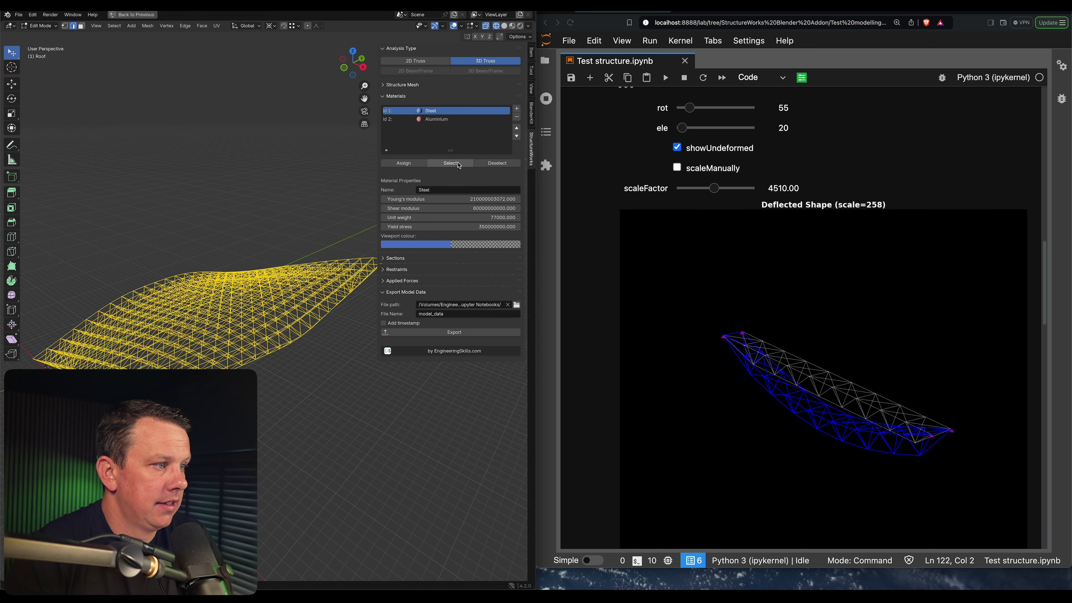
- Select the support leg edges, growing the selection to the whole support fans
{"action": "scroll", "coordinate": [294, 263], "scroll_direction": "down", "scroll_amount": 3}
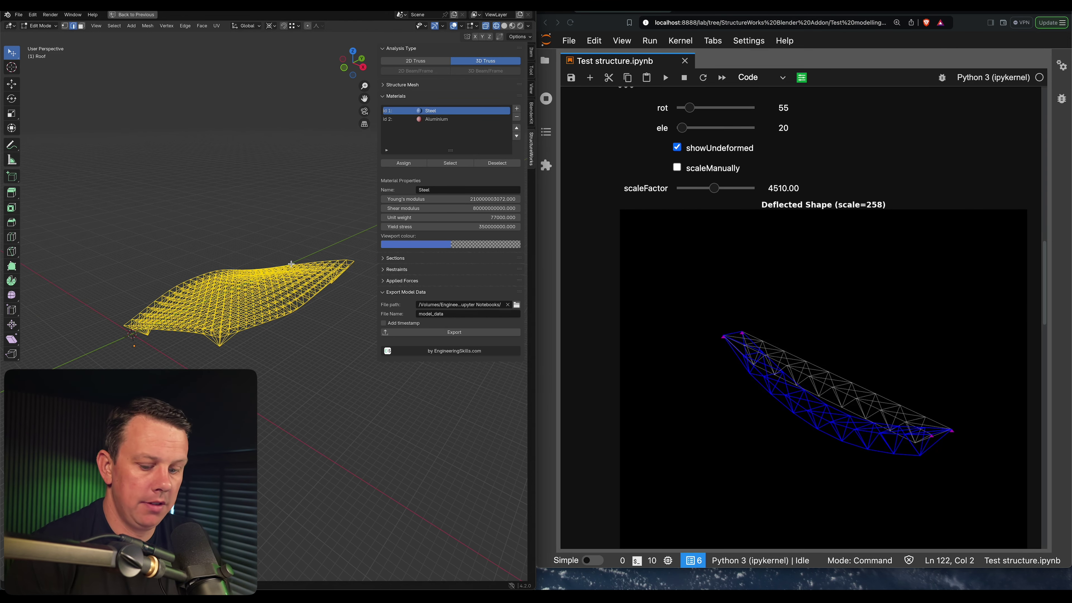
{"action": "middle_click_drag", "start_coordinate": [291, 264], "coordinate": [232, 336]}
{"action": "scroll", "coordinate": [241, 350], "scroll_direction": "up", "scroll_amount": 3}
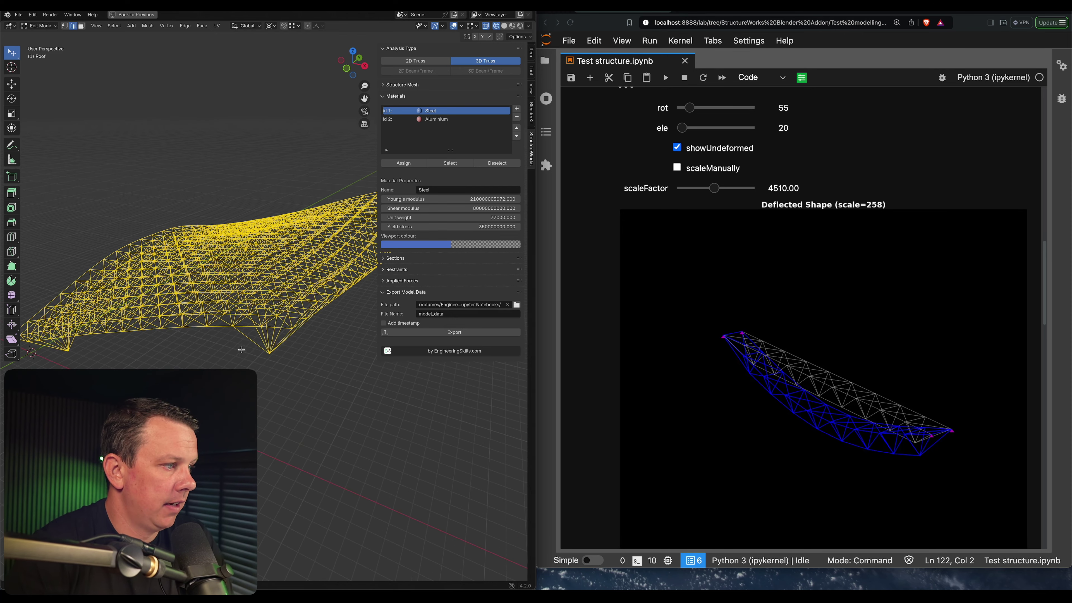
{"action": "left_click", "coordinate": [255, 342]}
{"action": "left_click", "coordinate": [265, 340], "text": "shift"}
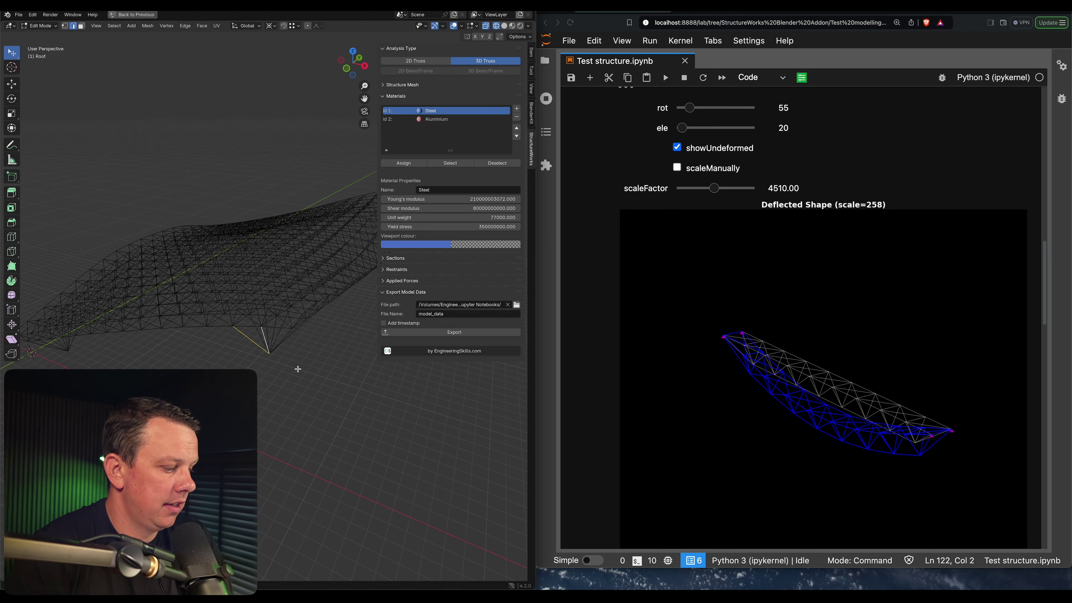
{"action": "key", "text": "ctrl+KP_Add"}
{"action": "middle_click_drag", "start_coordinate": [245, 360], "coordinate": [220, 348]}
{"action": "scroll", "coordinate": [219, 348], "scroll_direction": "up", "scroll_amount": 5}
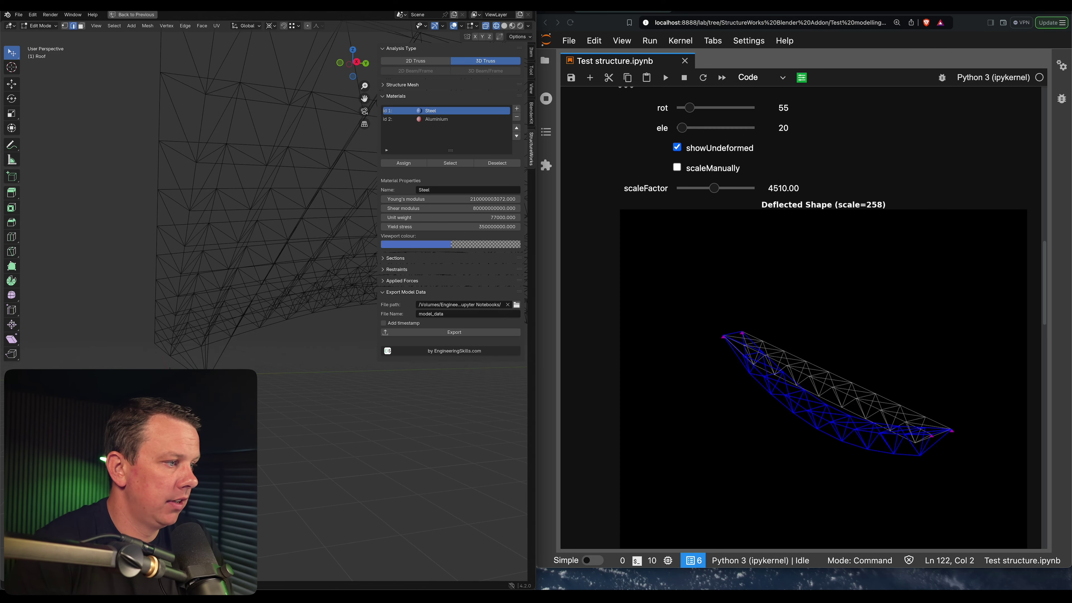
{"action": "scroll", "coordinate": [170, 368], "scroll_direction": "down", "scroll_amount": 6}
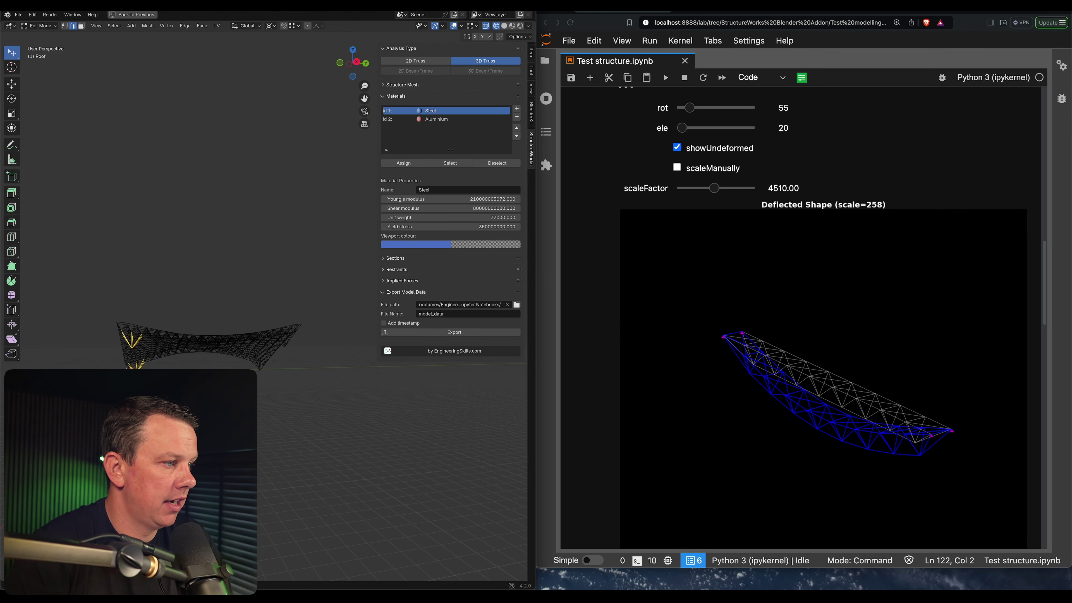
{"action": "scroll", "coordinate": [199, 350], "scroll_direction": "up", "scroll_amount": 6}
{"action": "scroll", "coordinate": [199, 351], "scroll_direction": "down", "scroll_amount": 6}
{"action": "middle_click_drag", "start_coordinate": [199, 351], "coordinate": [204, 345]}
{"action": "scroll", "coordinate": [205, 345], "scroll_direction": "up", "scroll_amount": 3}
{"action": "scroll", "coordinate": [205, 344], "scroll_direction": "down", "scroll_amount": 2}
{"action": "middle_click_drag", "start_coordinate": [205, 343], "coordinate": [299, 318], "text": "shift"}
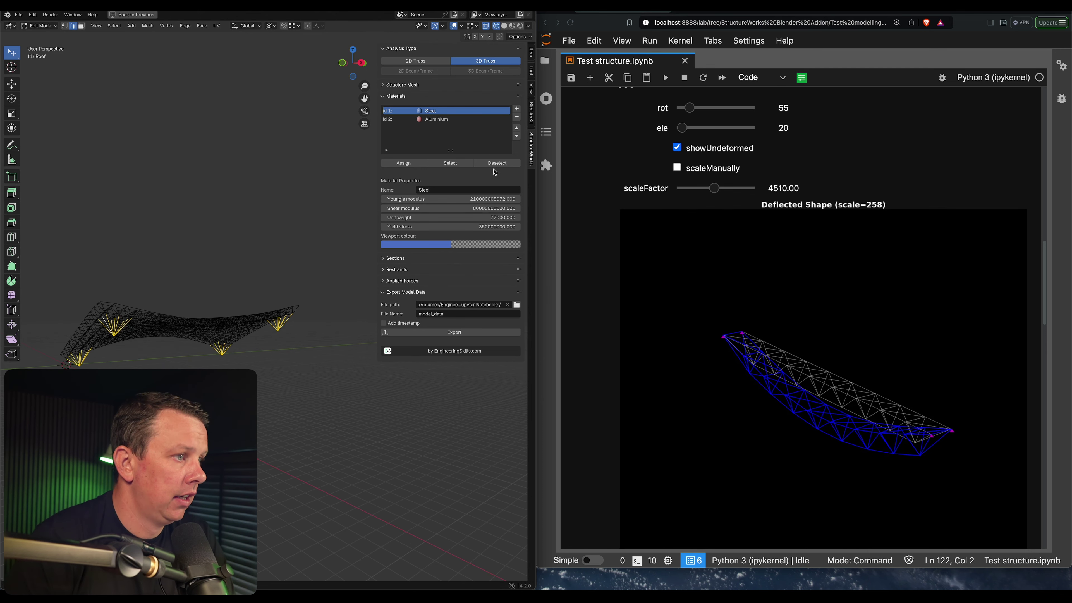
- Give the selected support legs the Aluminium material and confirm the assignment
{"action": "left_click", "coordinate": [428, 119]}
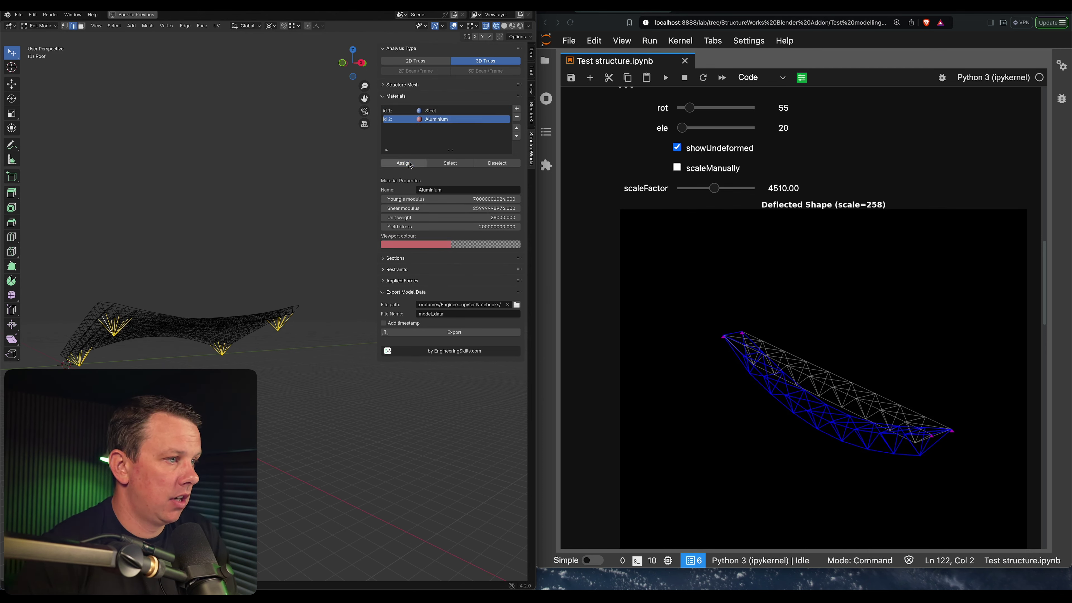
{"action": "left_click", "coordinate": [498, 163]}
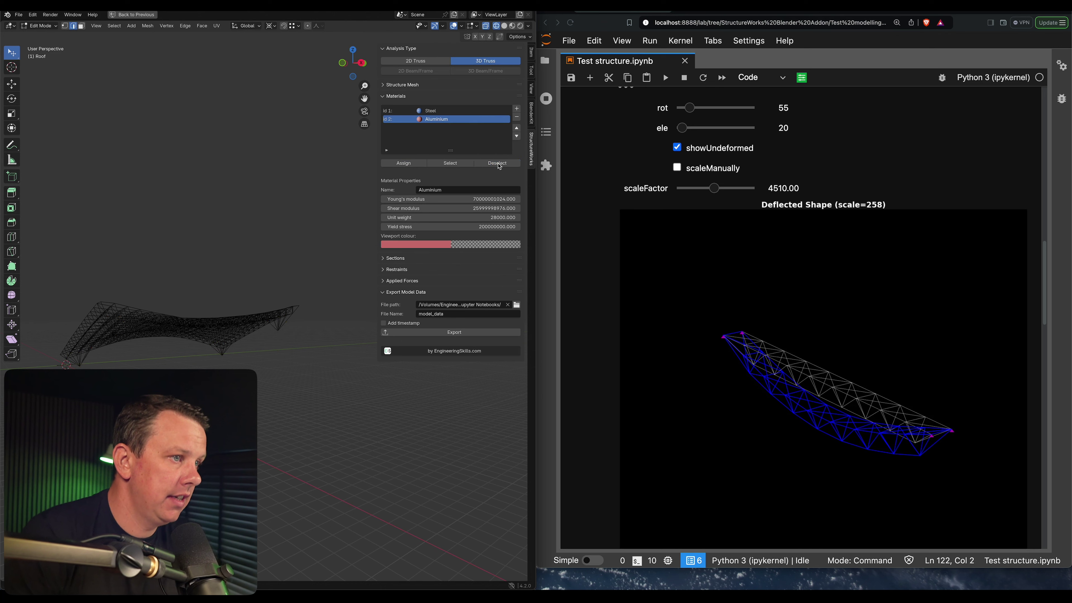
{"action": "left_click", "coordinate": [436, 162]}
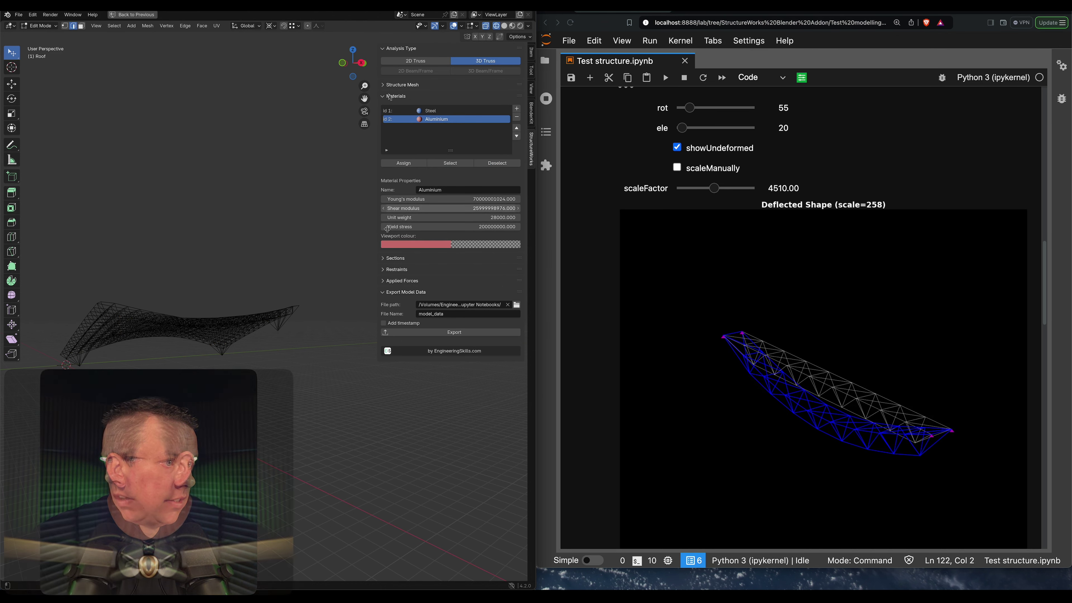
{"action": "left_click", "coordinate": [390, 97]}
- In Sections, check which roof members carry the Bracing section, then deselect all
{"action": "left_click", "coordinate": [393, 107]}
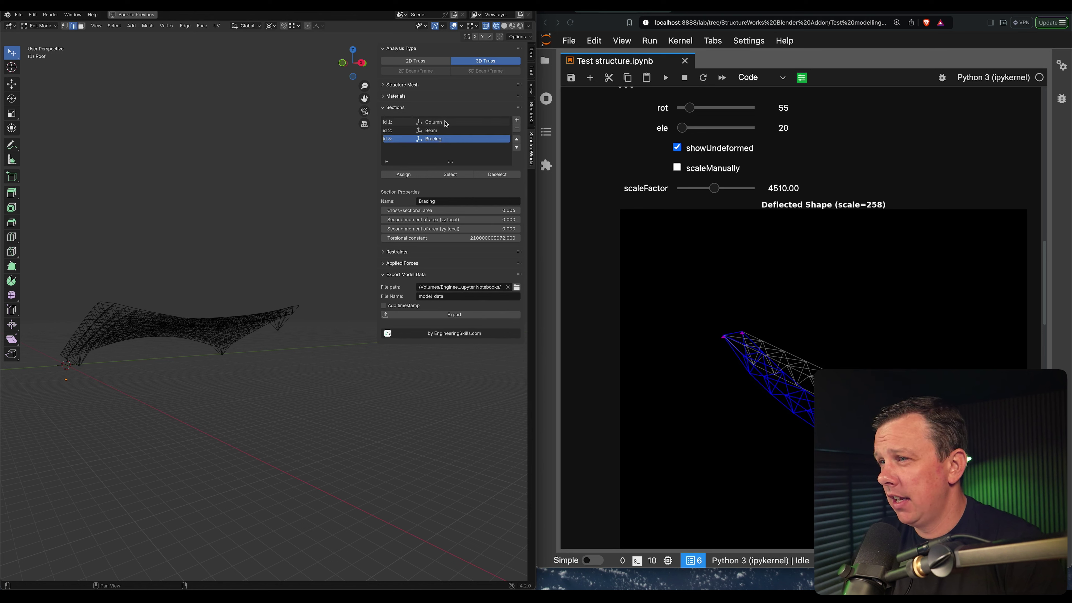
{"action": "key", "text": "a"}
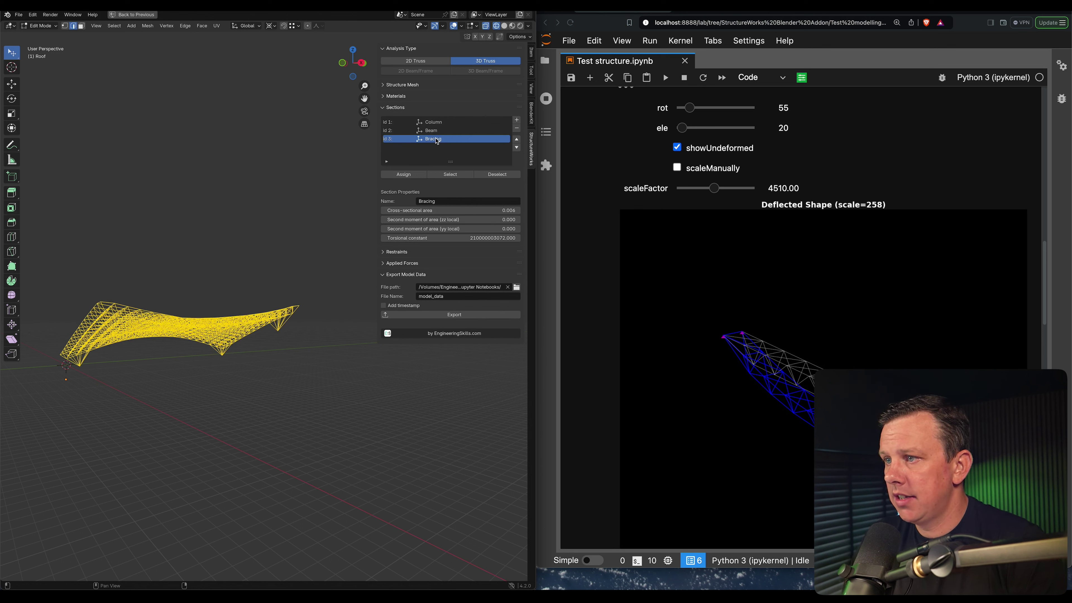
{"action": "left_click", "coordinate": [450, 174]}
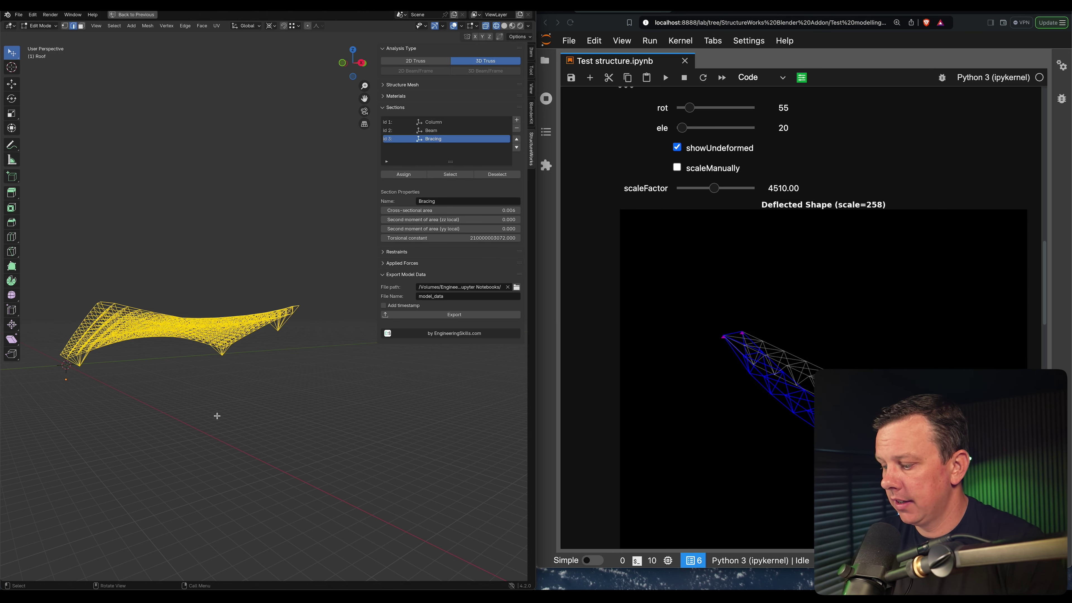
{"action": "key", "text": "alt+a"}
- Select the support bracing members at the bottom supports, including the central support
{"action": "key", "text": "Home"}
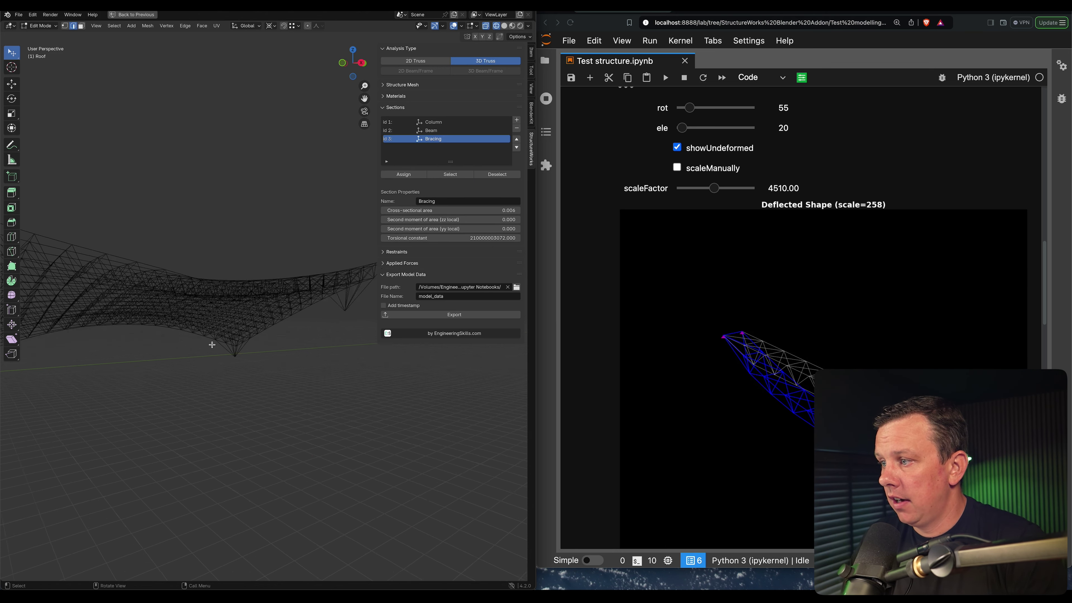
{"action": "scroll", "coordinate": [262, 354], "scroll_direction": "up", "scroll_amount": 2}
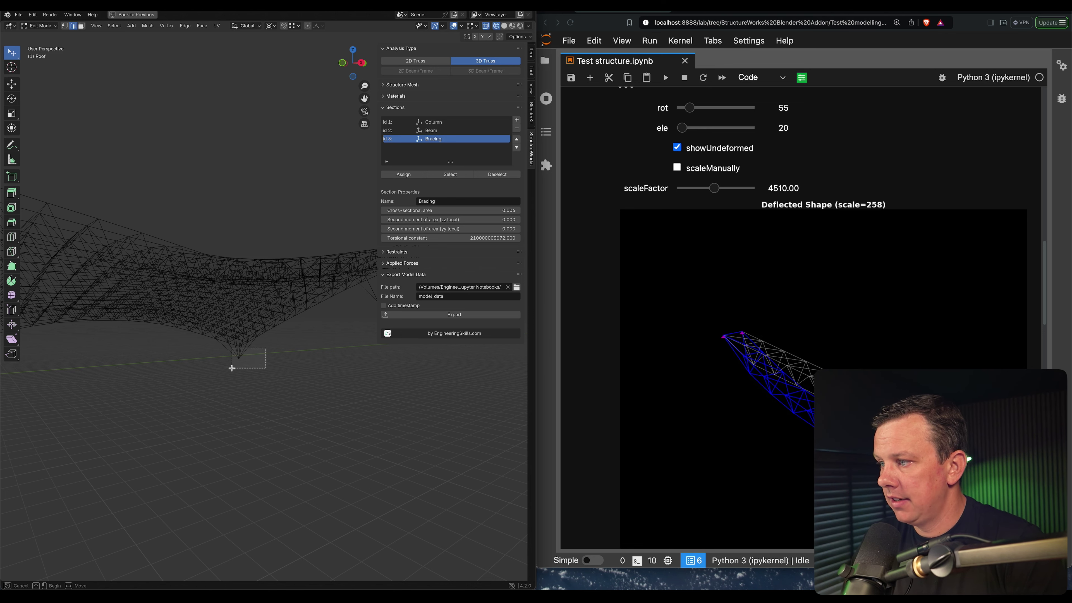
{"action": "left_click", "coordinate": [237, 358]}
{"action": "scroll", "coordinate": [222, 362], "scroll_direction": "down", "scroll_amount": 2}
{"action": "left_click", "coordinate": [306, 323], "text": "shift"}
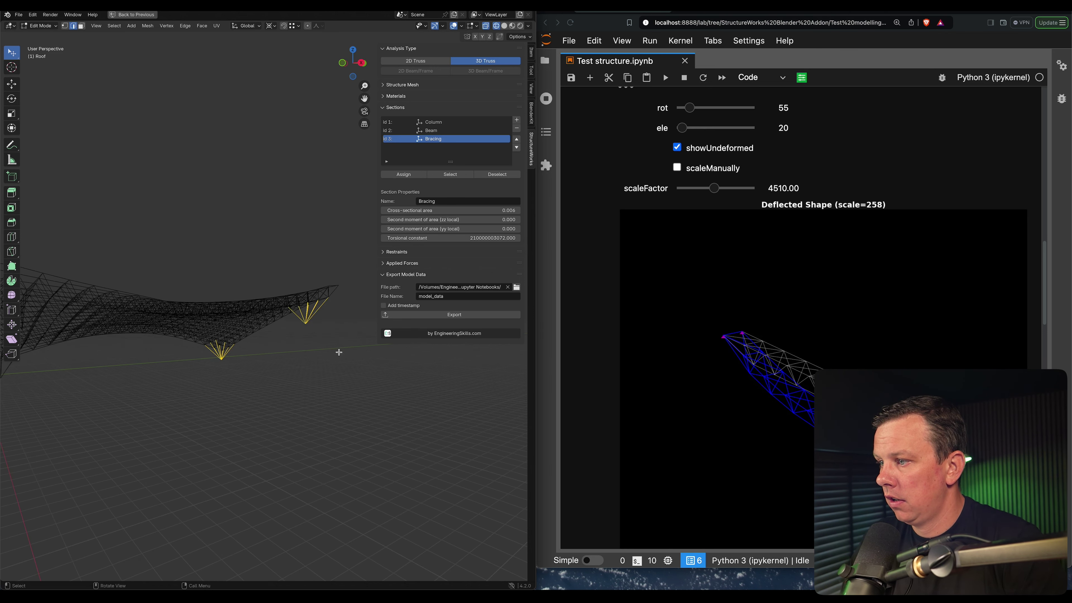
{"action": "key", "text": "KP_Decimal"}
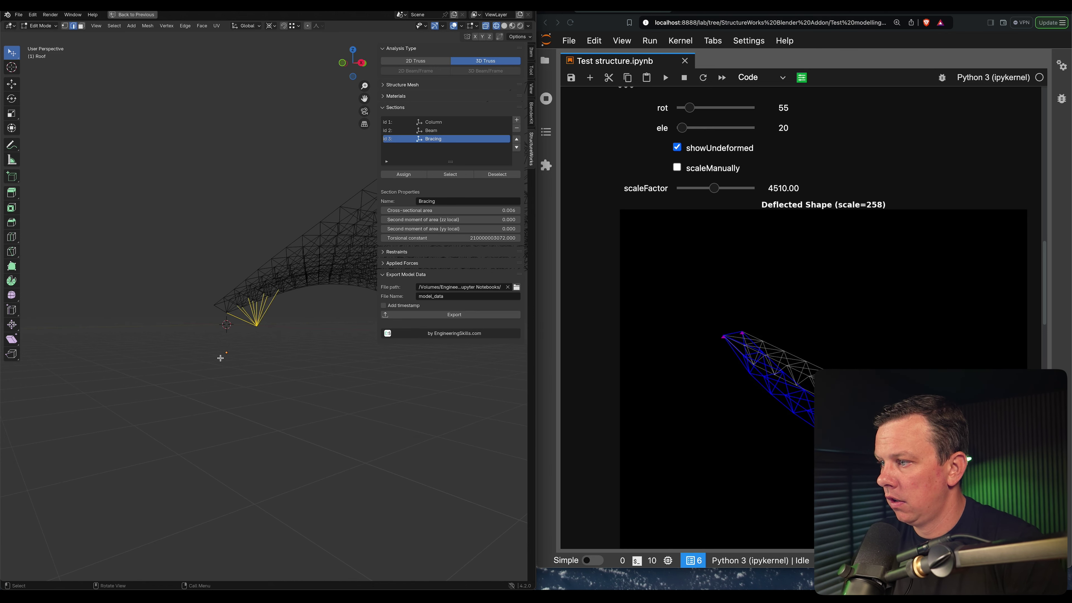
{"action": "scroll", "coordinate": [254, 330], "scroll_direction": "down", "scroll_amount": 4}
{"action": "middle_click_drag", "start_coordinate": [272, 320], "coordinate": [257, 371]}
{"action": "scroll", "coordinate": [263, 336], "scroll_direction": "up", "scroll_amount": 4}
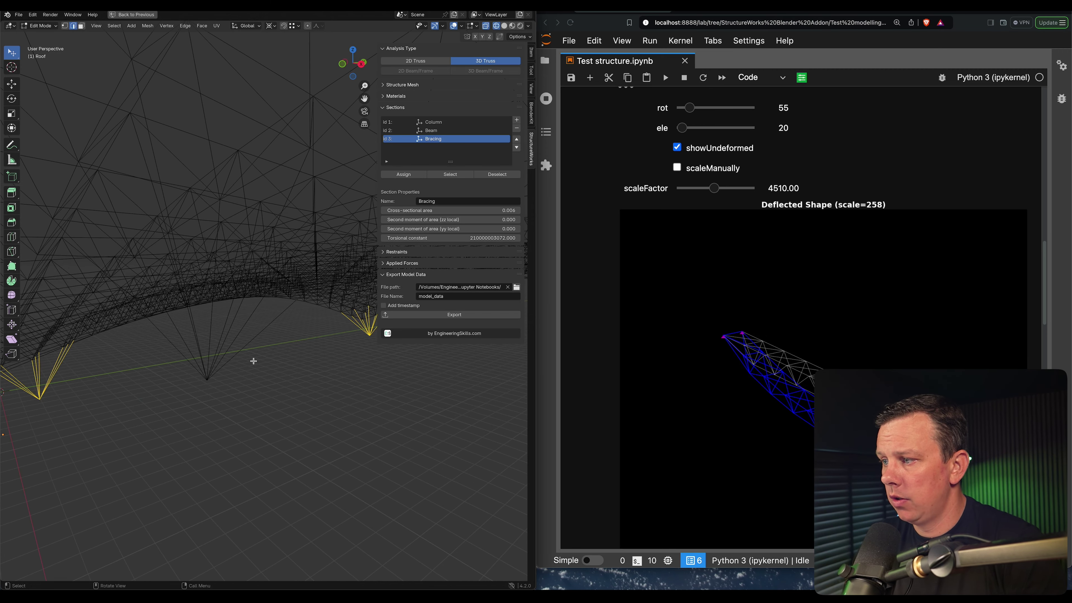
{"action": "left_click_drag", "start_coordinate": [252, 358], "coordinate": [186, 397], "text": "shift"}
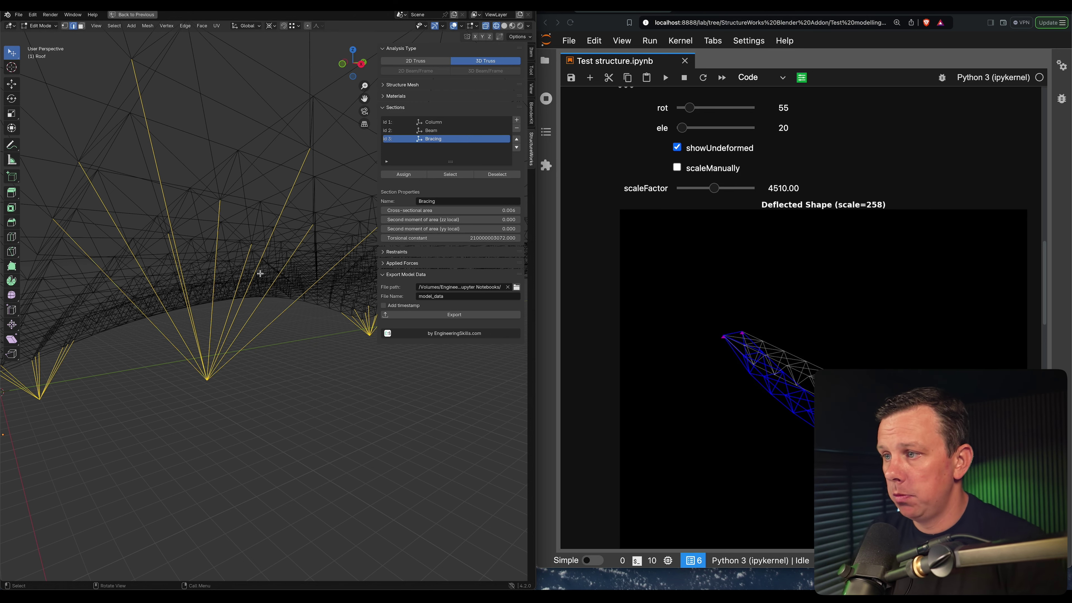
{"action": "scroll", "coordinate": [260, 273], "scroll_direction": "down", "scroll_amount": 8}
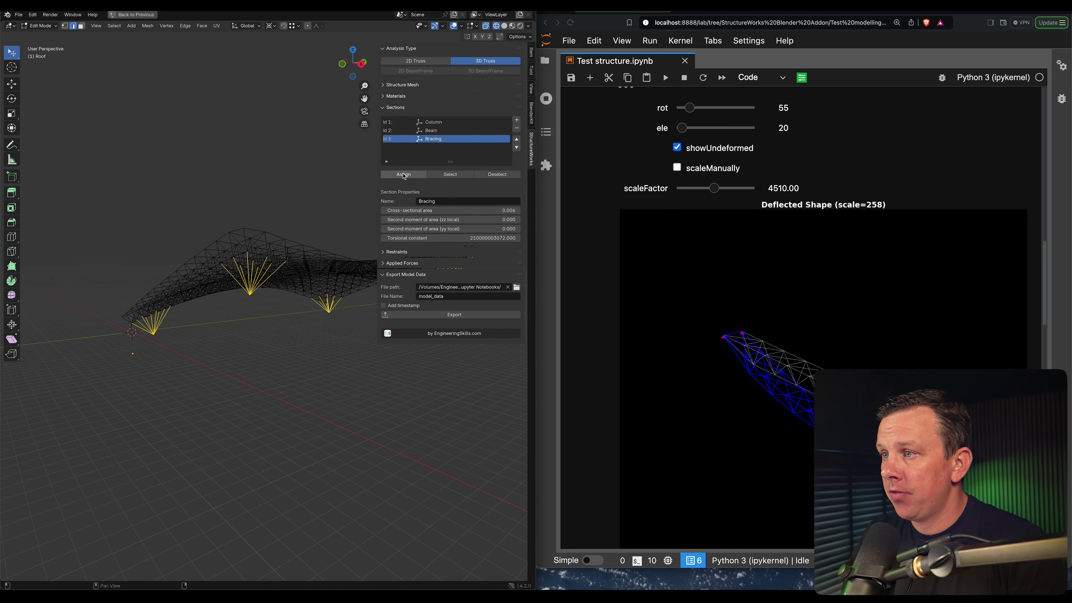
- Select the Column section, deselect its members, and switch from Sections to Restraints
{"action": "left_click", "coordinate": [428, 123]}
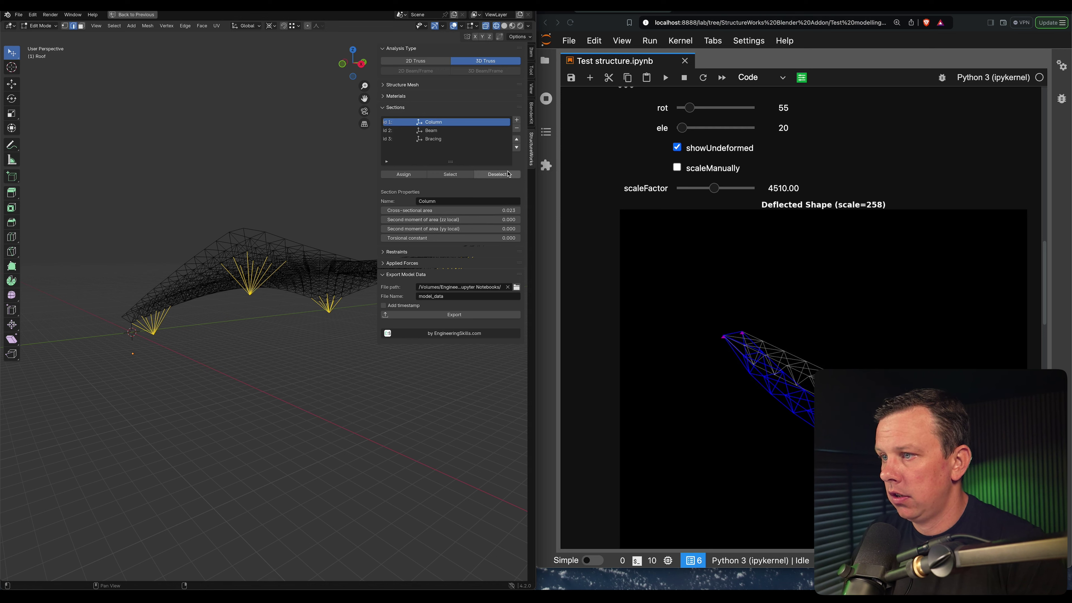
{"action": "left_click", "coordinate": [455, 179]}
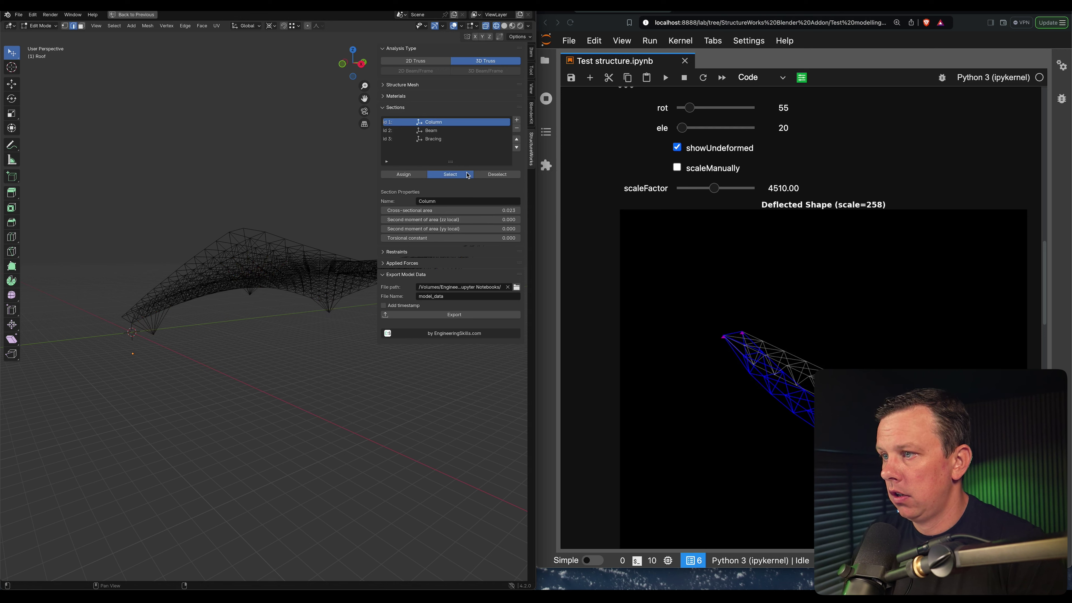
{"action": "left_click", "coordinate": [386, 108]}
{"action": "left_click", "coordinate": [385, 119]}
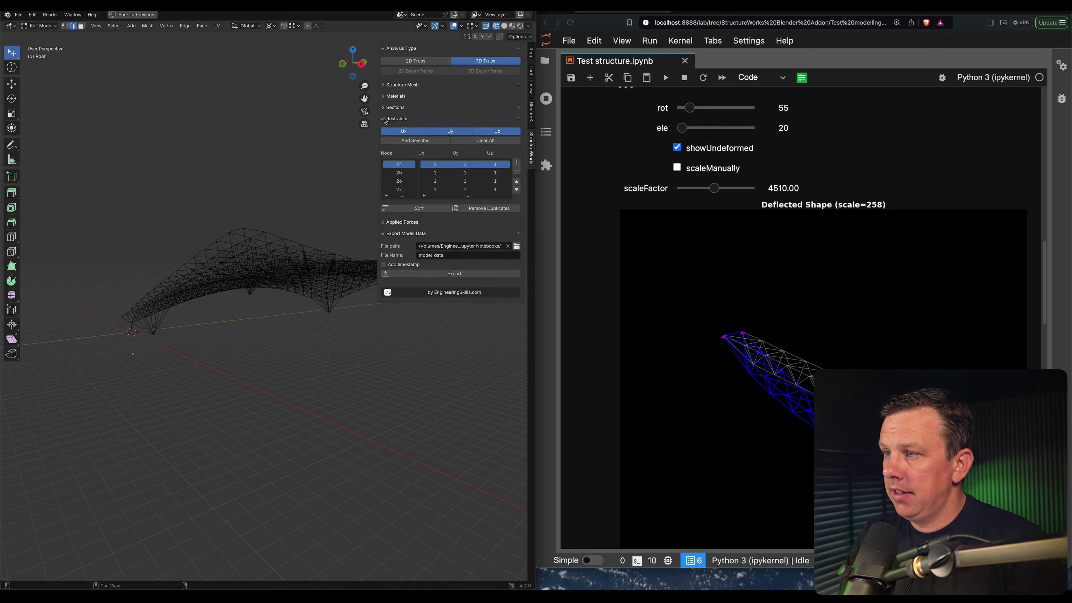
- In vertex select, pick the four column base nodes 621, 629, 638 and 639
{"action": "left_click", "coordinate": [65, 26]}
{"action": "left_click", "coordinate": [154, 335]}
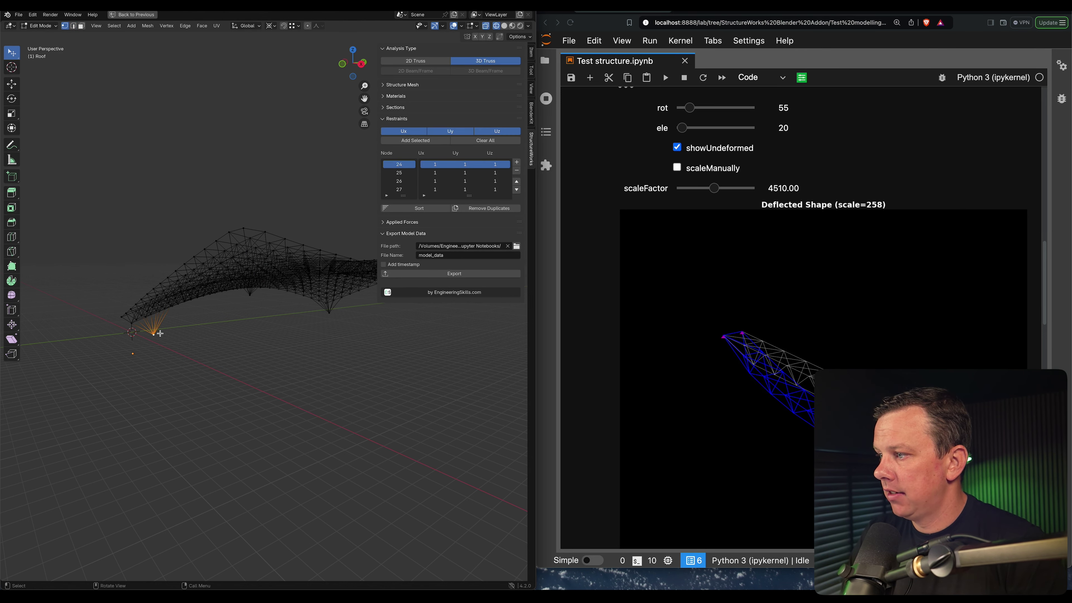
{"action": "left_click", "coordinate": [251, 294], "text": "shift"}
{"action": "left_click", "coordinate": [329, 313], "text": "shift"}
{"action": "middle_click_drag", "start_coordinate": [329, 313], "coordinate": [311, 282]}
{"action": "left_click", "coordinate": [314, 283], "text": "shift"}
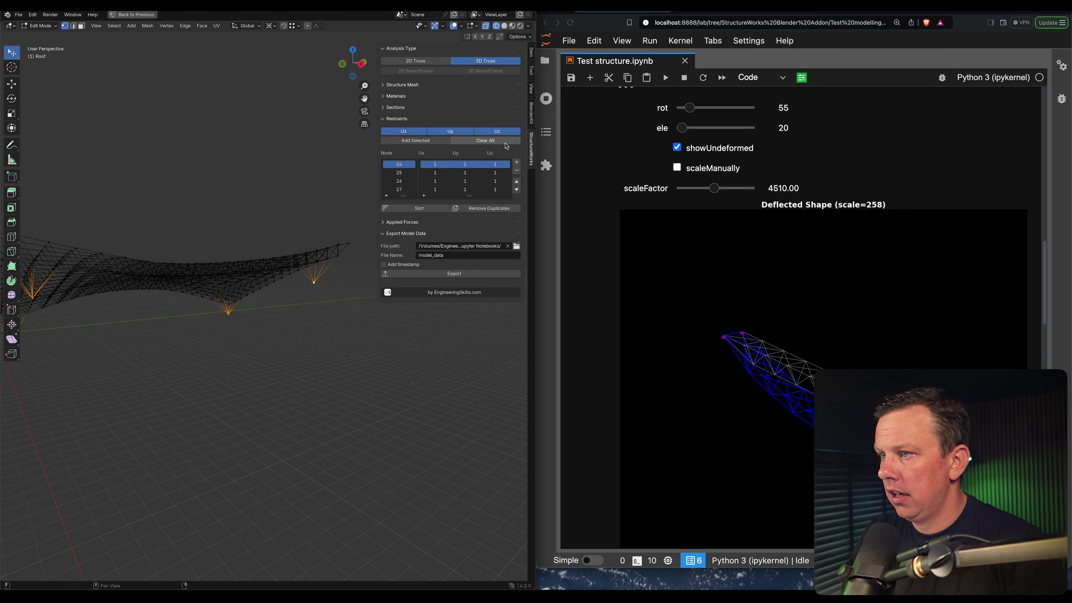
- Replace all old restraints with the selected nodes fixed in Ux, Uy and Uz
{"action": "left_click", "coordinate": [485, 140]}
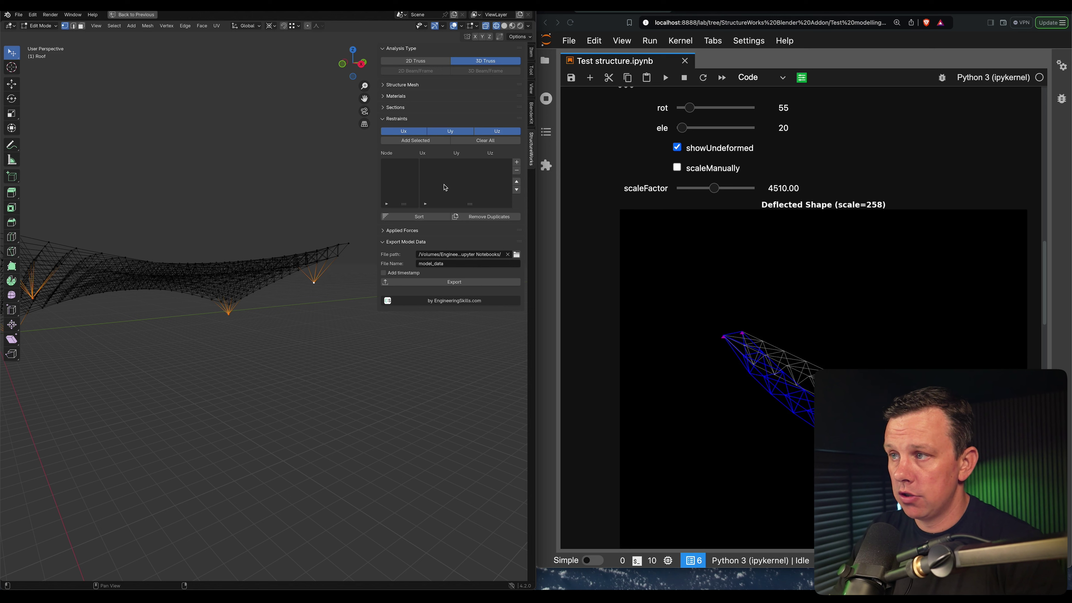
{"action": "middle_click_drag", "start_coordinate": [265, 241], "coordinate": [298, 240]}
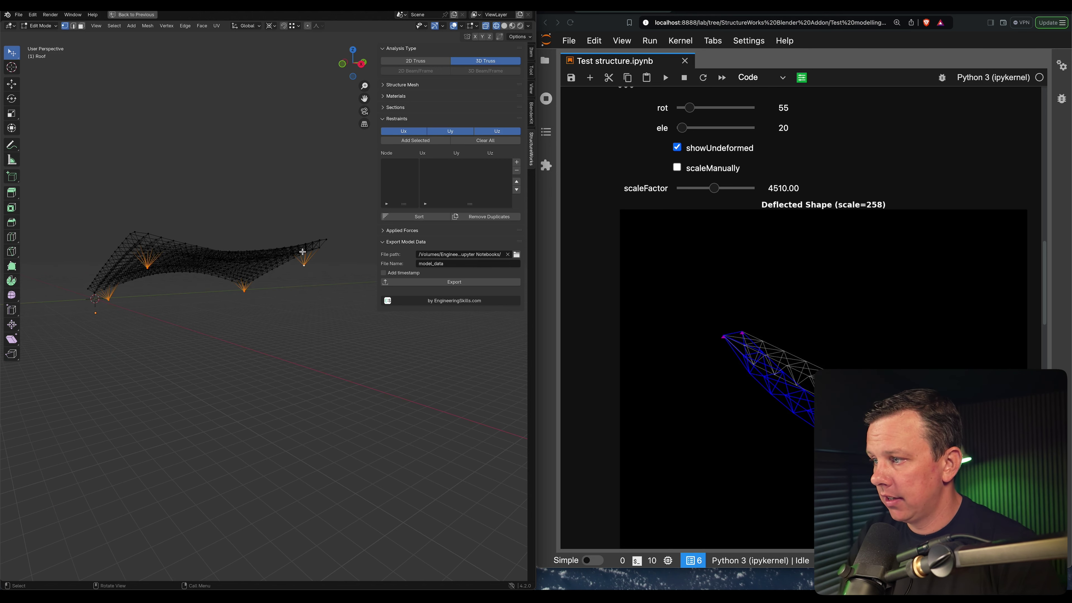
{"action": "middle_click_drag", "start_coordinate": [158, 259], "coordinate": [144, 255]}
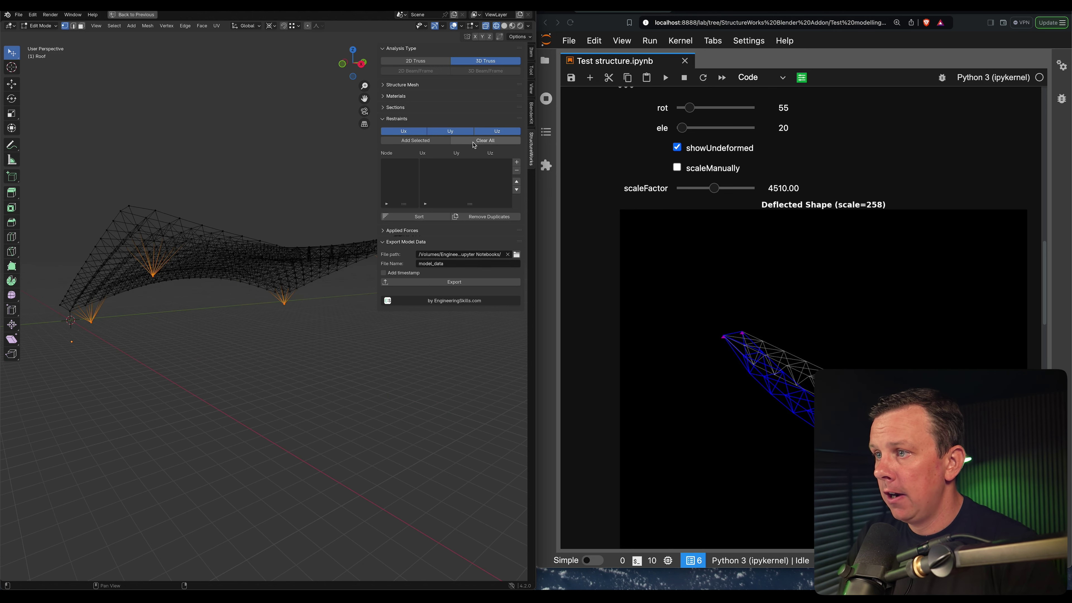
{"action": "left_click", "coordinate": [434, 142]}
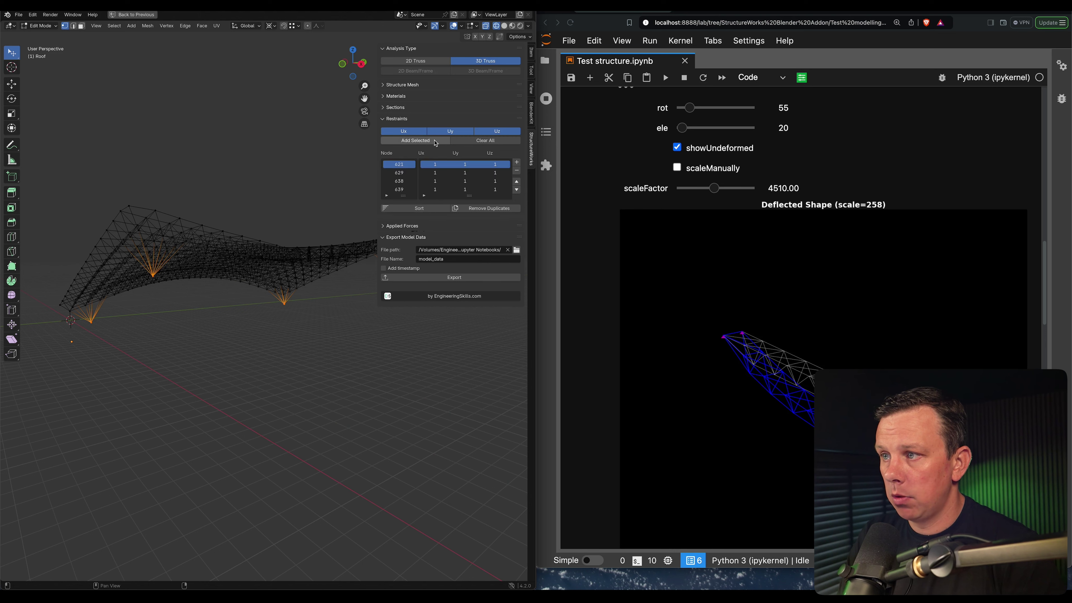
{"action": "left_click", "coordinate": [383, 119]}
{"action": "left_click", "coordinate": [385, 131]}
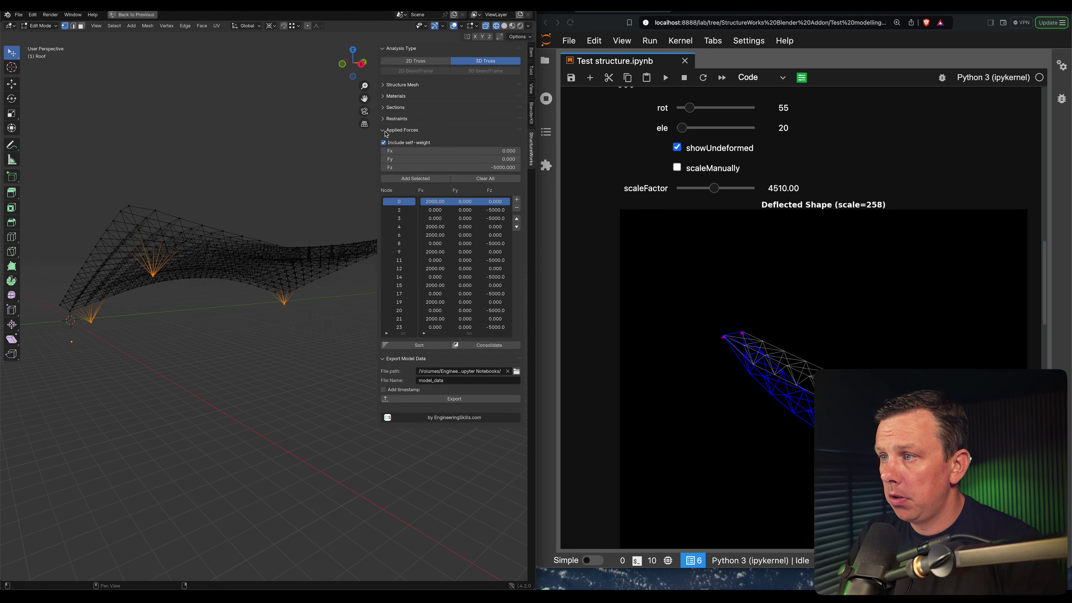
- Clear all point loads so only self-weight acts, then export the roof model data
{"action": "left_click", "coordinate": [483, 181]}
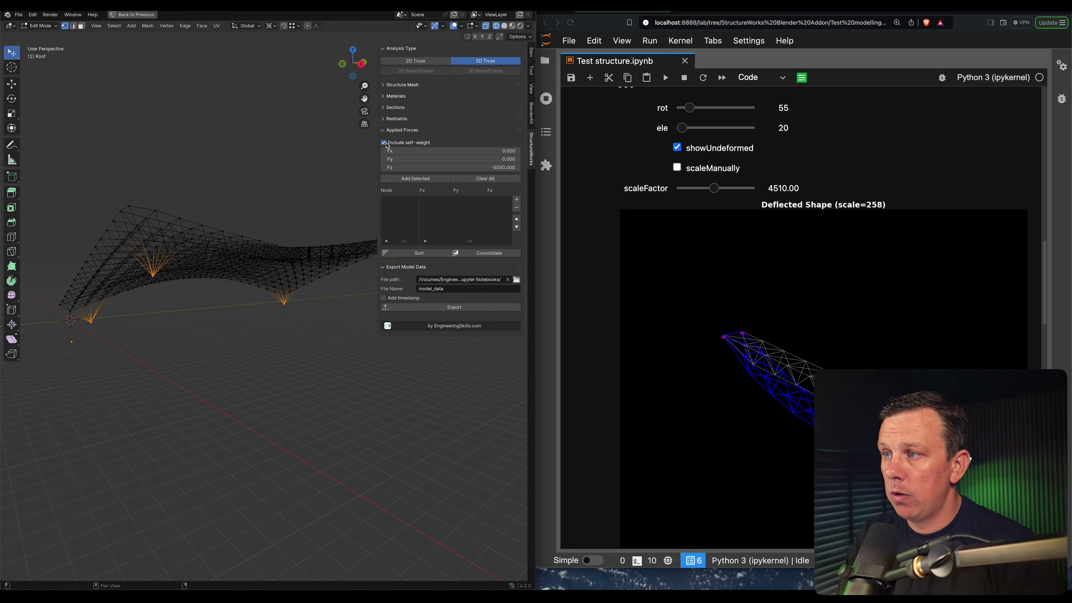
{"action": "left_click", "coordinate": [464, 310]}
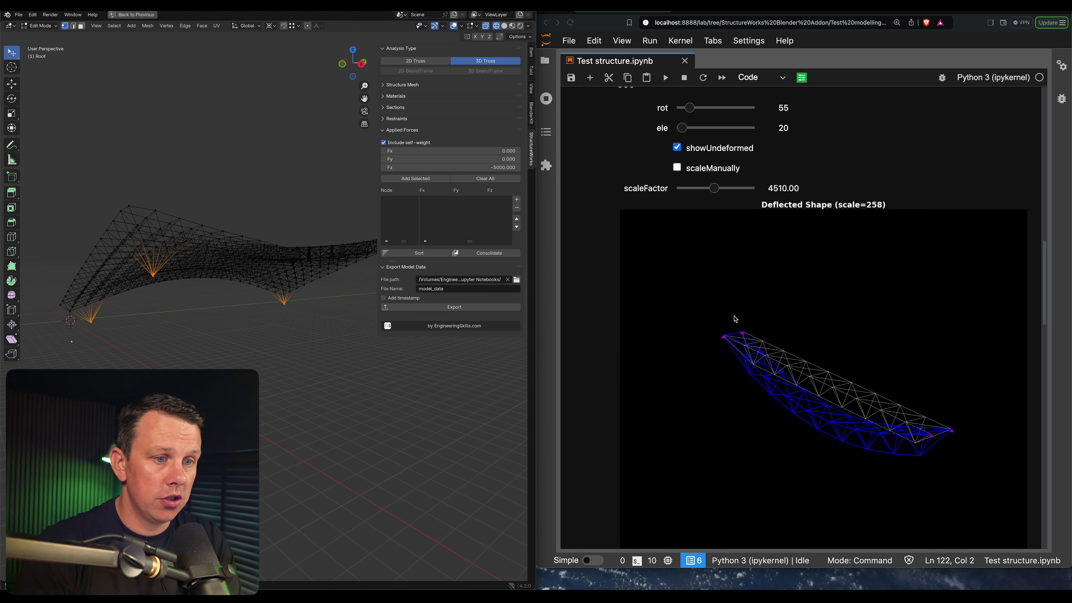
- Restart the kernel and run all cells to replot the exported roof space-frame
{"action": "scroll", "coordinate": [700, 220], "scroll_direction": "up", "scroll_amount": 8}
{"action": "scroll", "coordinate": [696, 211], "scroll_direction": "up", "scroll_amount": 15}
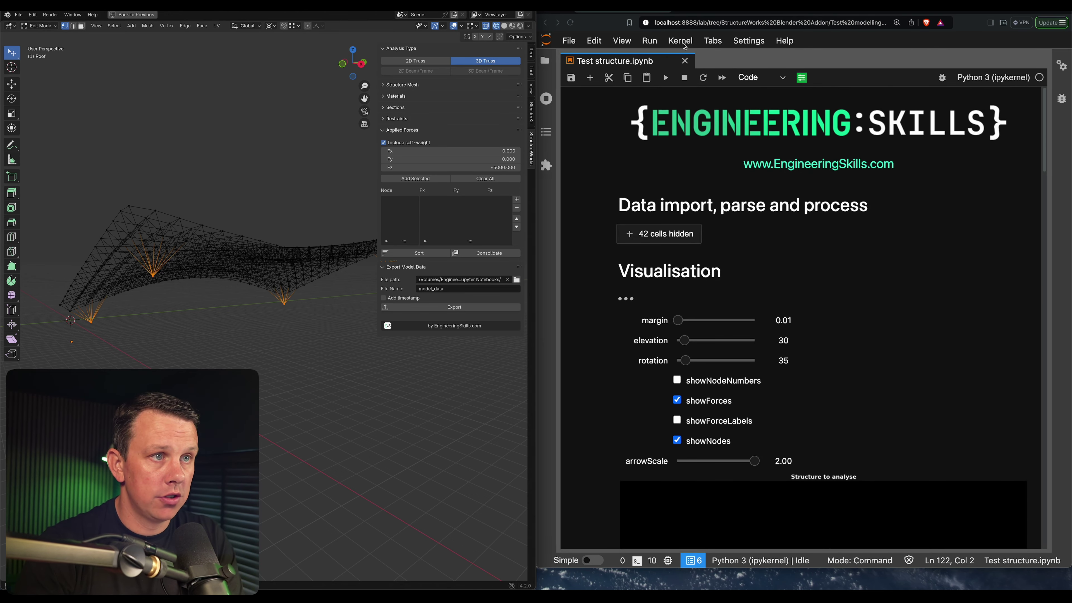
{"action": "left_click", "coordinate": [678, 43]}
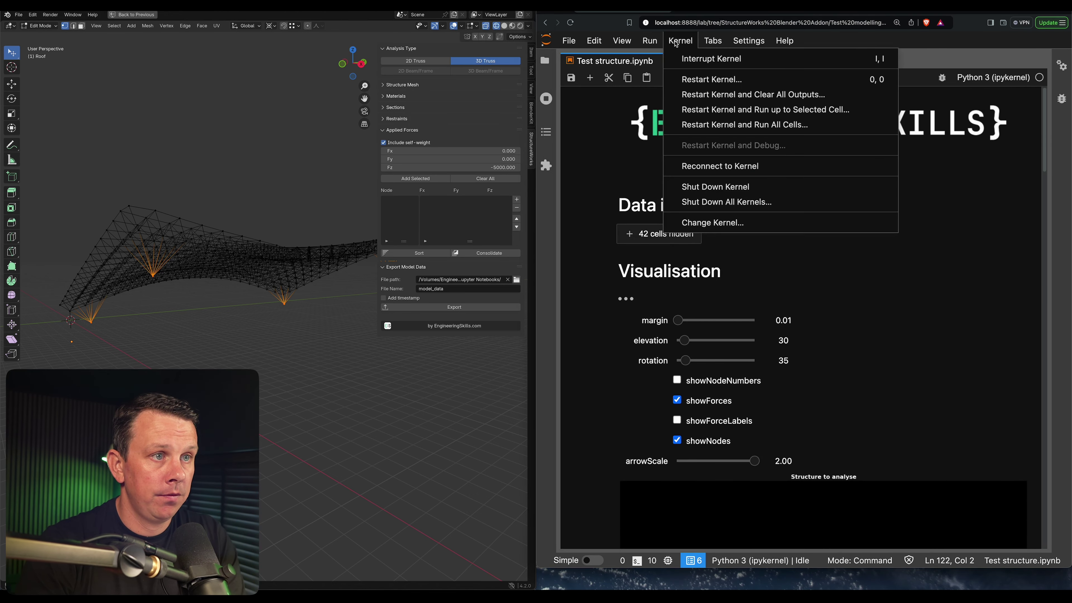
{"action": "left_click", "coordinate": [699, 122]}
{"action": "left_click", "coordinate": [913, 329]}
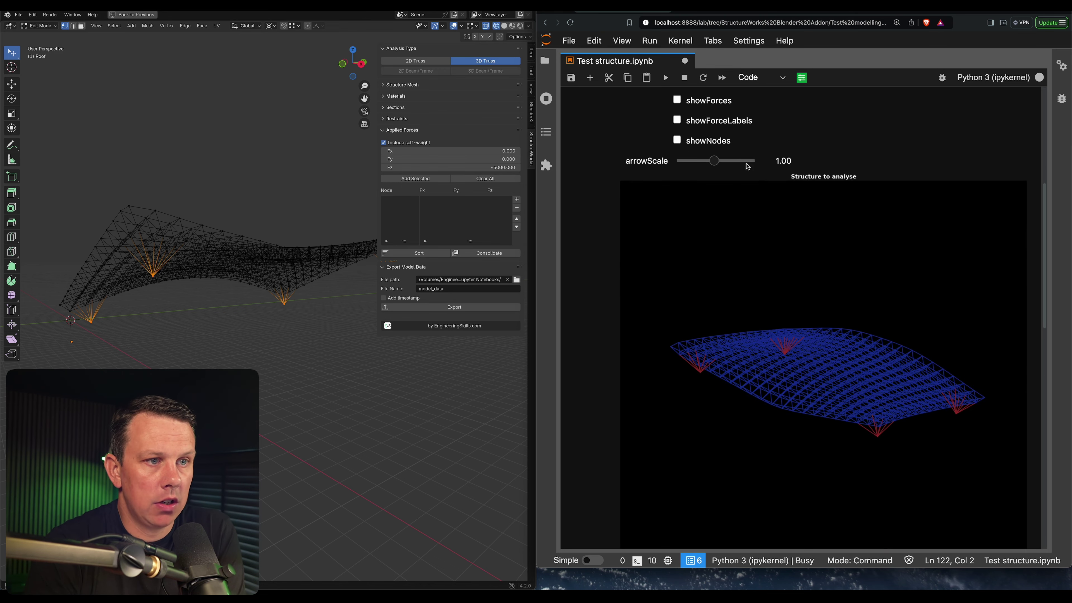
- Rotate the roof structure plot, then review the deflected shape (scale=181) and Axial Forces plots
{"action": "left_click", "coordinate": [702, 114]}
{"action": "left_click_drag", "start_coordinate": [704, 117], "coordinate": [694, 117]}
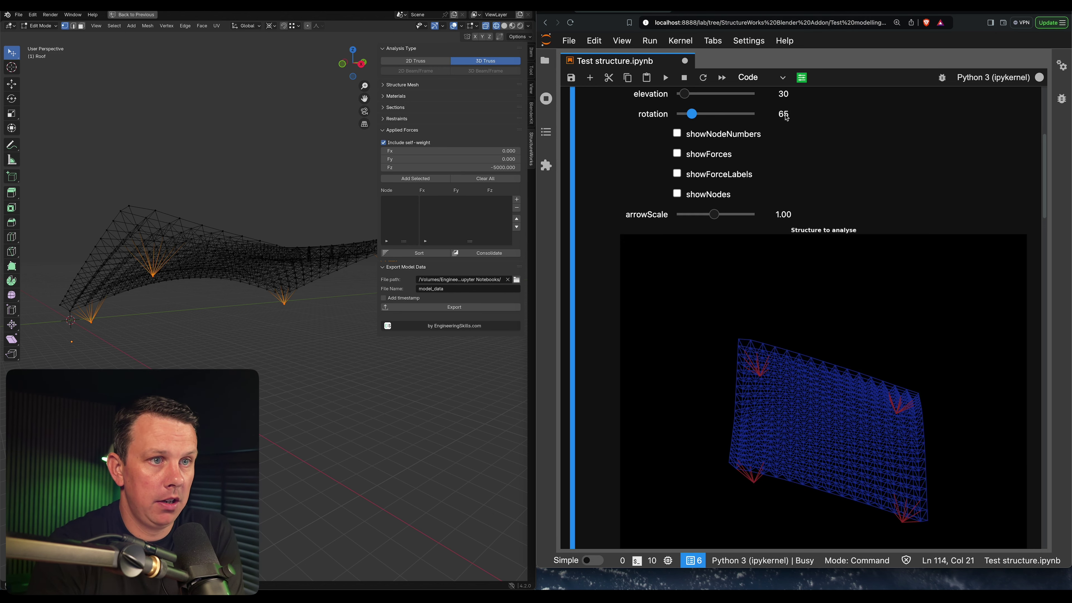
{"action": "scroll", "coordinate": [802, 245], "scroll_direction": "down", "scroll_amount": 2}
{"action": "scroll", "coordinate": [802, 244], "scroll_direction": "down", "scroll_amount": 10}
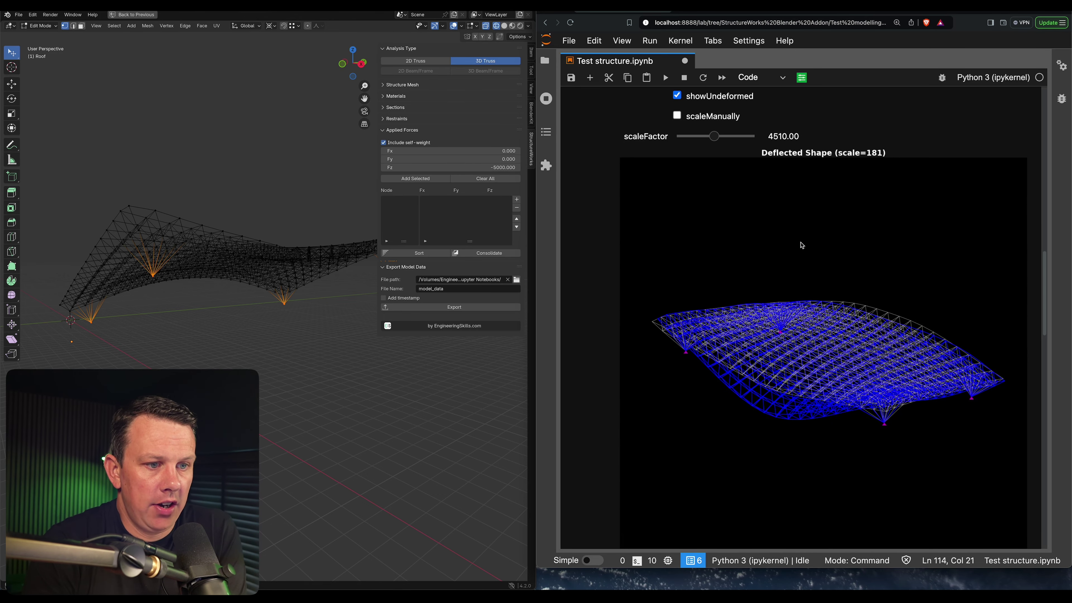
{"action": "scroll", "coordinate": [801, 245], "scroll_direction": "down", "scroll_amount": 1}
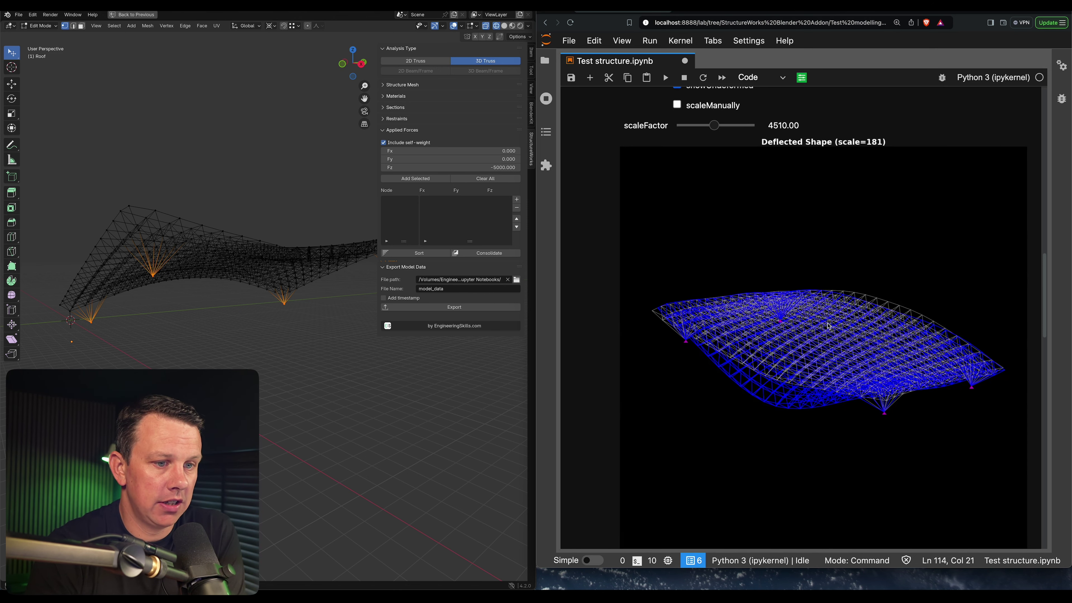
{"action": "scroll", "coordinate": [827, 325], "scroll_direction": "down", "scroll_amount": 15}
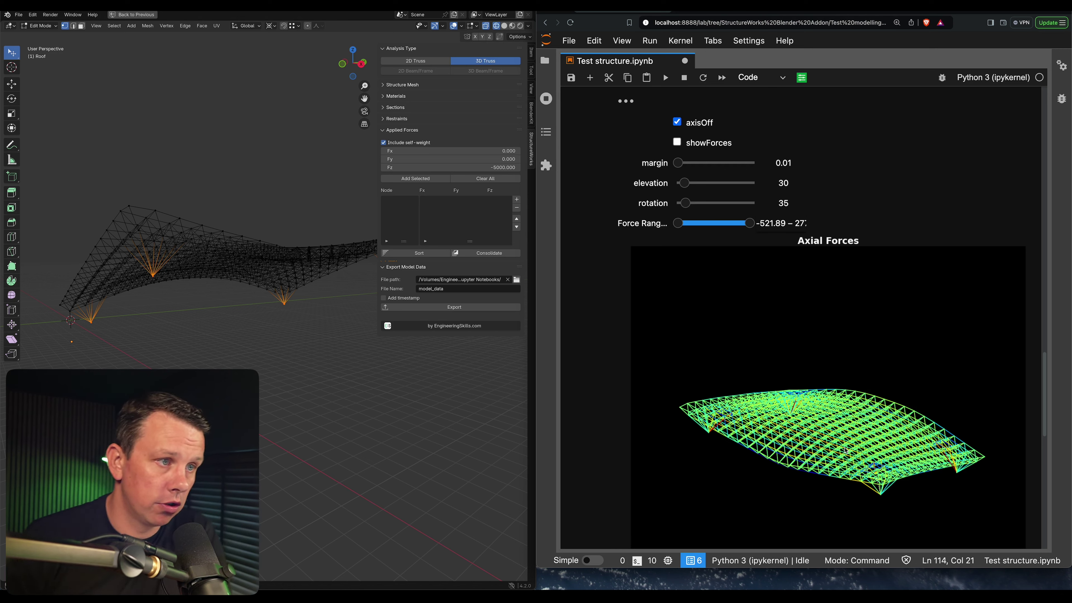
- Move past the Axial Forces results to the EngineeringSkills.com homepage
{"action": "scroll", "coordinate": [812, 379], "scroll_direction": "down", "scroll_amount": 2}
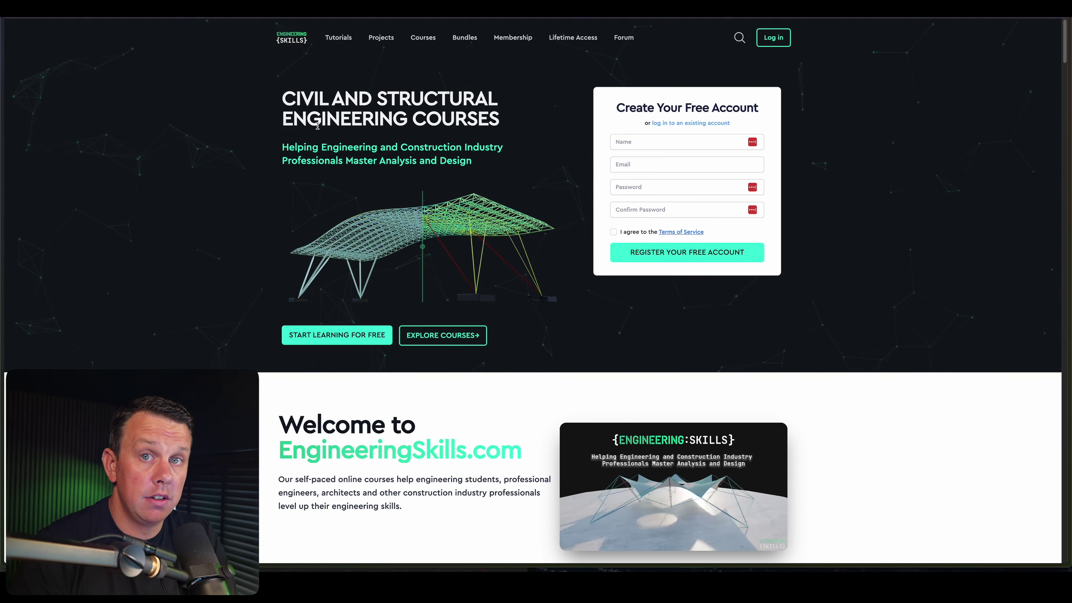
- Scroll the homepage past courses and reviews to the Python project cards and footer
{"action": "scroll", "coordinate": [398, 184], "scroll_direction": "down", "scroll_amount": 1}
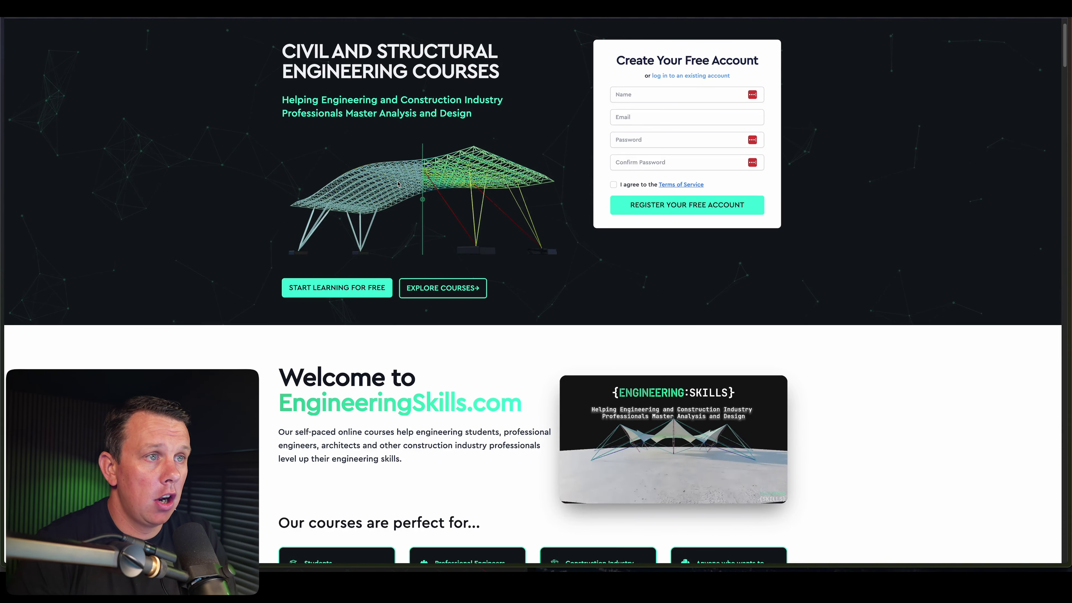
{"action": "scroll", "coordinate": [398, 183], "scroll_direction": "down", "scroll_amount": 5}
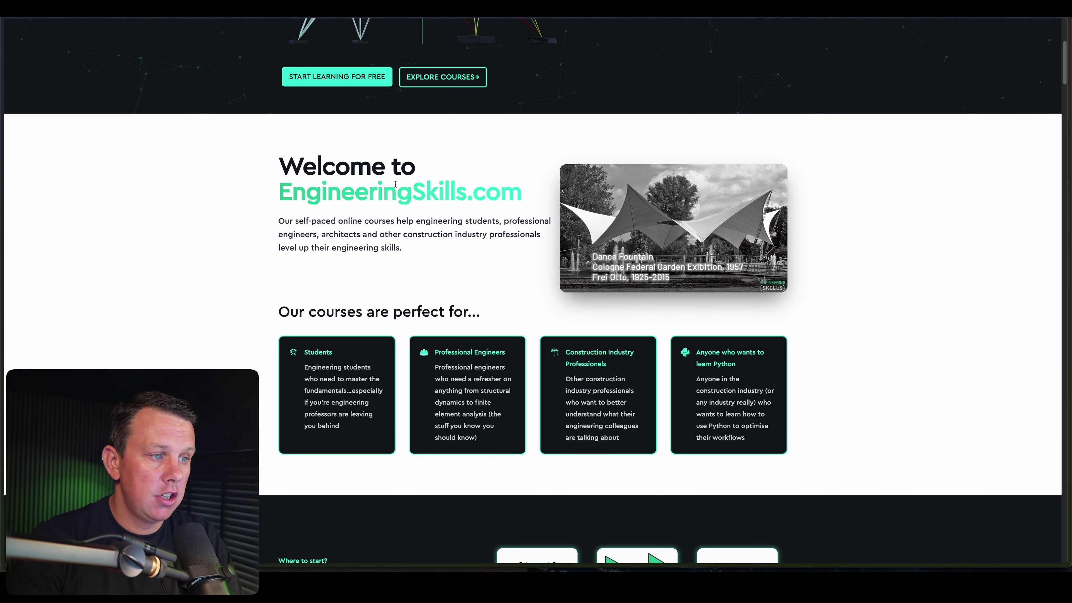
{"action": "scroll", "coordinate": [395, 183], "scroll_direction": "down", "scroll_amount": 2}
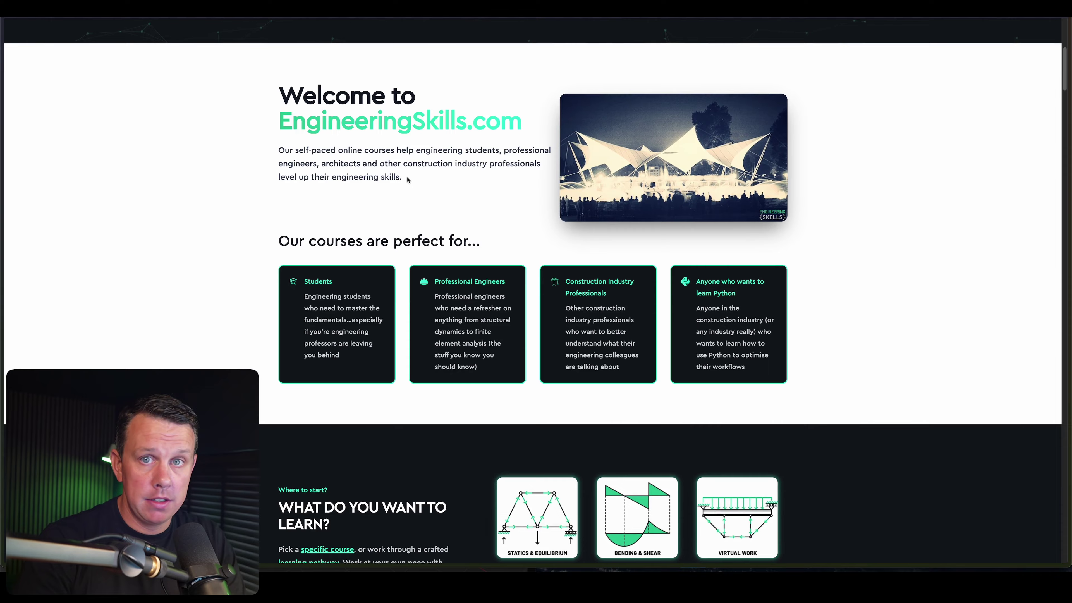
{"action": "scroll", "coordinate": [408, 180], "scroll_direction": "down", "scroll_amount": 4}
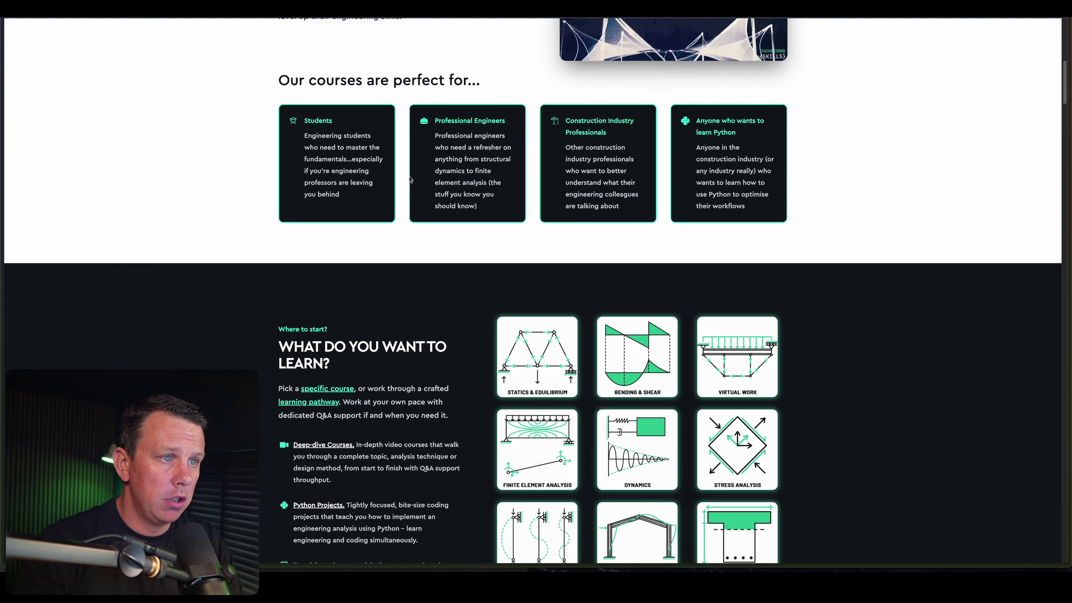
{"action": "scroll", "coordinate": [408, 180], "scroll_direction": "down", "scroll_amount": 20}
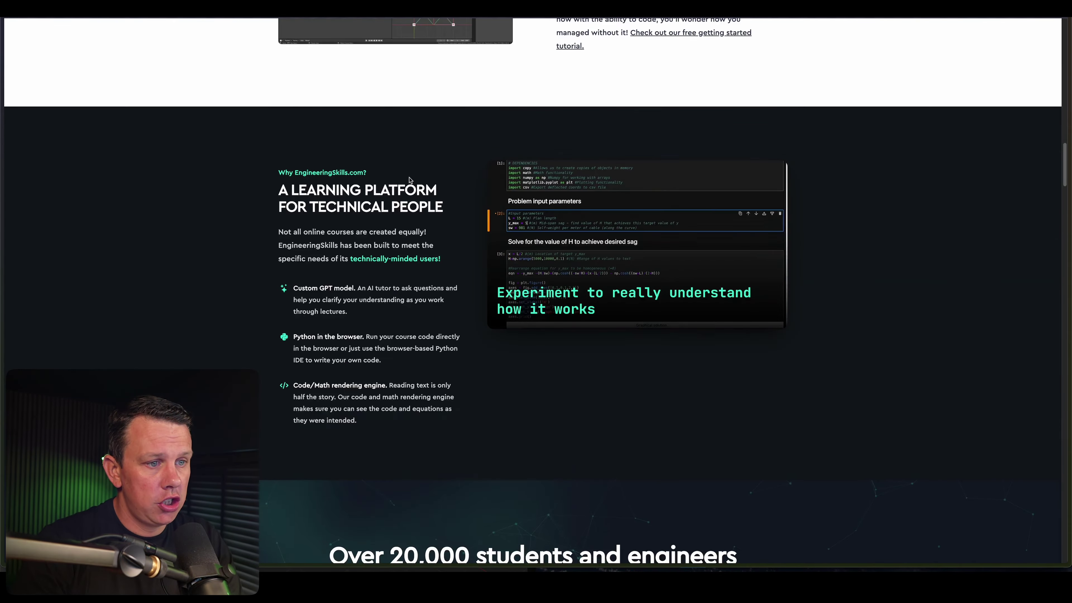
{"action": "scroll", "coordinate": [408, 179], "scroll_direction": "down", "scroll_amount": 20}
{"action": "scroll", "coordinate": [388, 153], "scroll_direction": "down", "scroll_amount": 20}
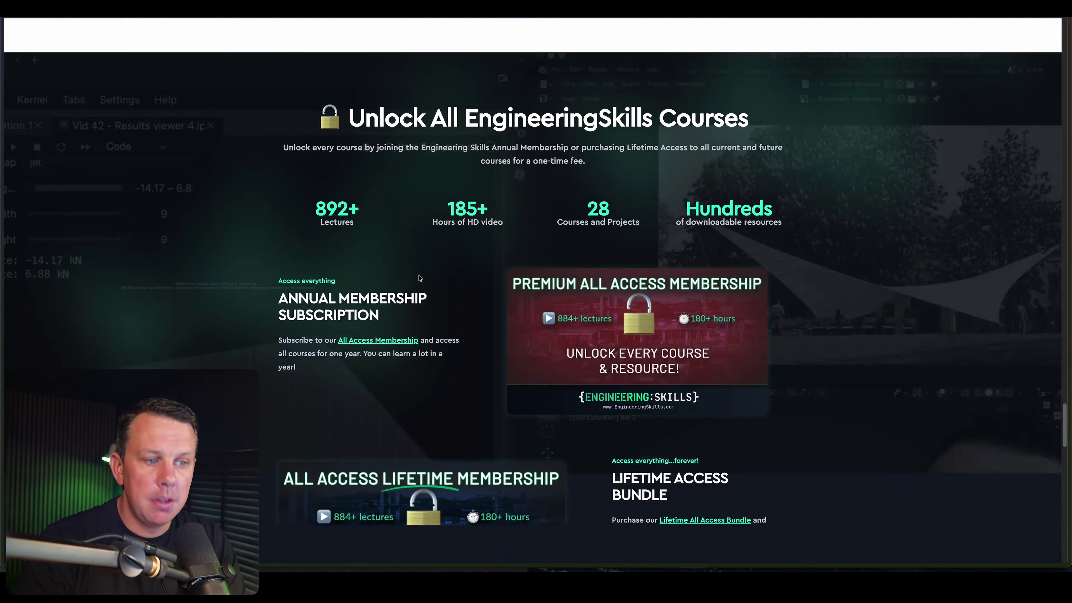
{"action": "scroll", "coordinate": [419, 278], "scroll_direction": "down", "scroll_amount": 20}
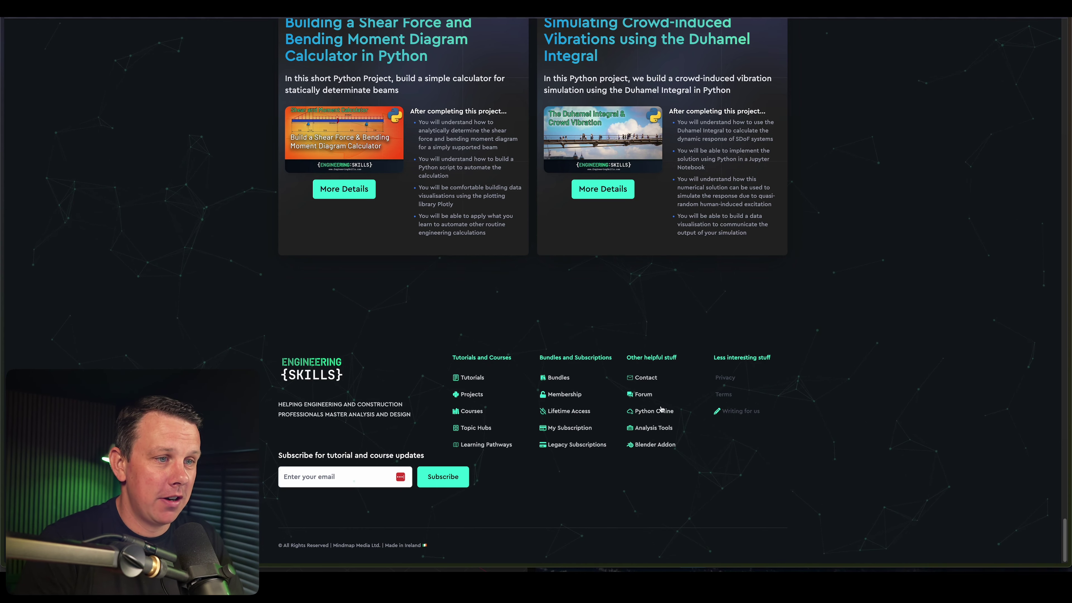
{"action": "scroll", "coordinate": [661, 408], "scroll_direction": "up", "scroll_amount": 1}
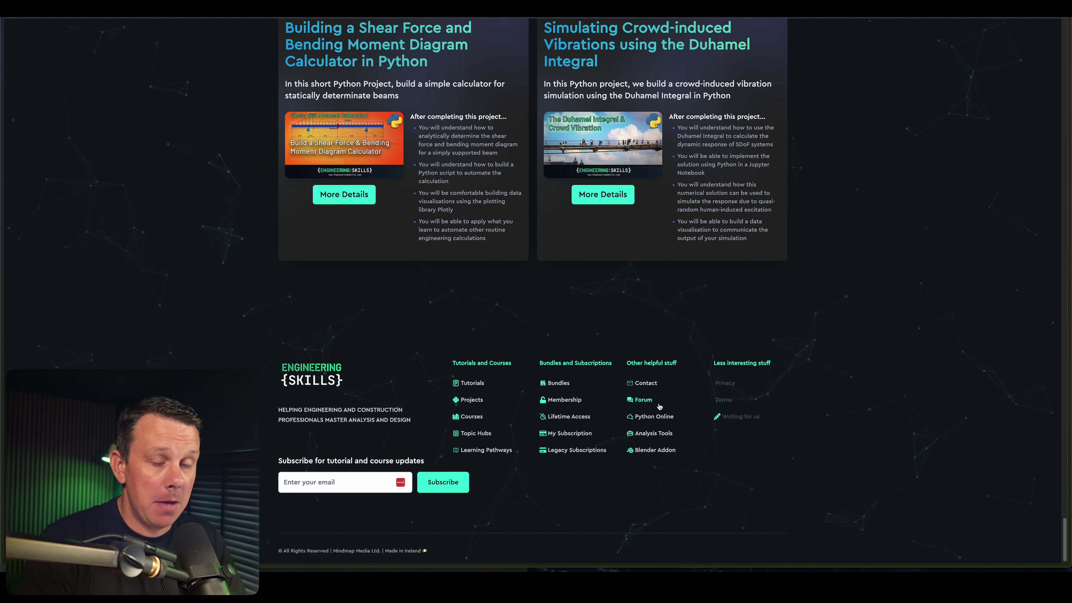